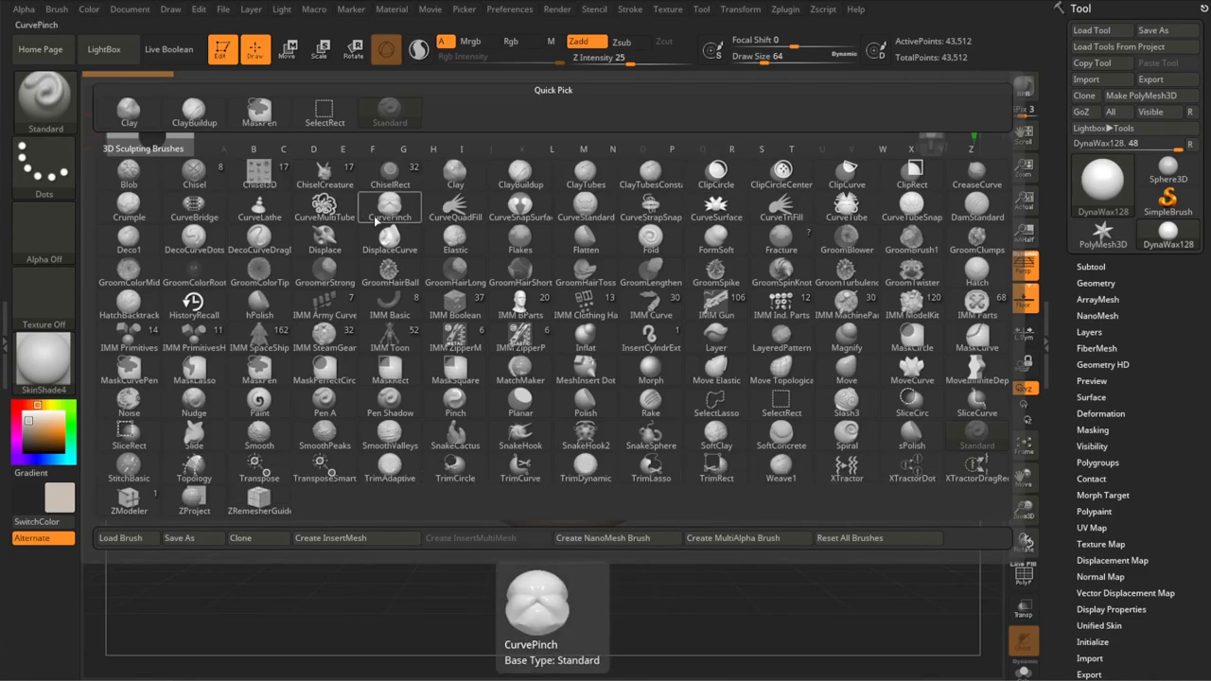
Step: With Move Elastic at draw size 338, push the sphere's bottom up into a fold
left_click(465, 257)
key("s")
left_click_drag(558, 521, 568, 463)
left_click_drag(724, 395, 545, 508)
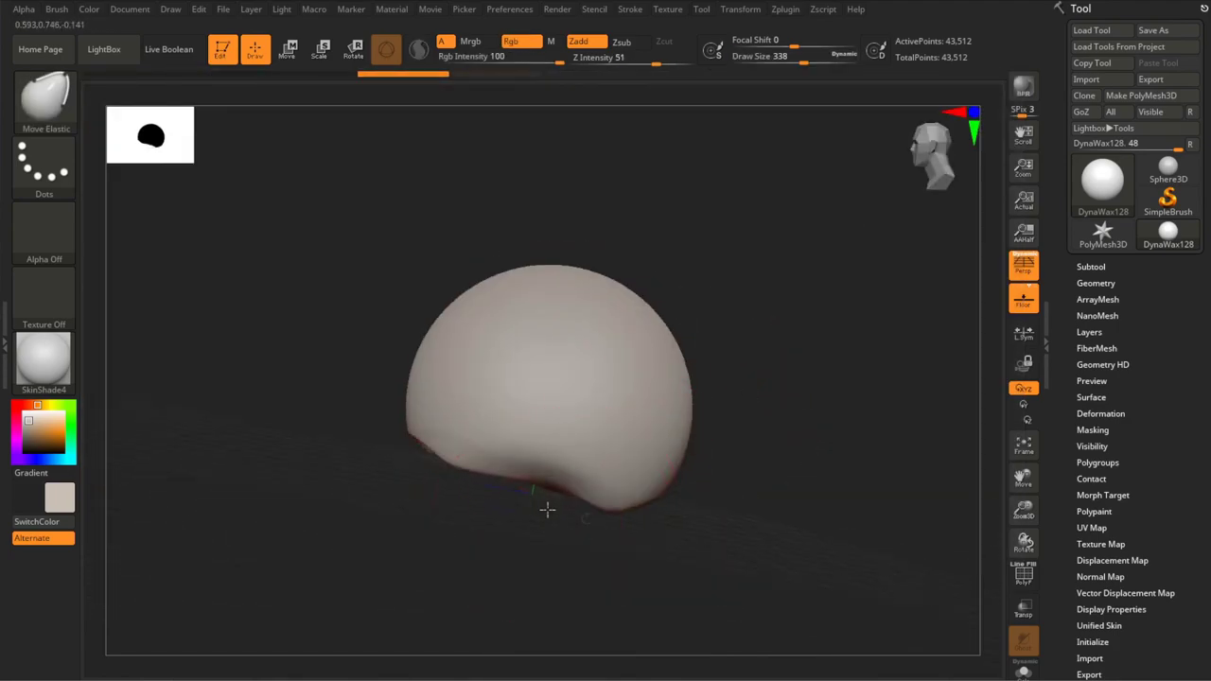
Step: Reshape the sphere's lower fold from the front, undoing the wing-shaped pulls
mouse_move(662, 473)
left_mouse_down()
mouse_move(783, 381)
mouse_move(956, 180)
left_mouse_up()
left_click(955, 179)
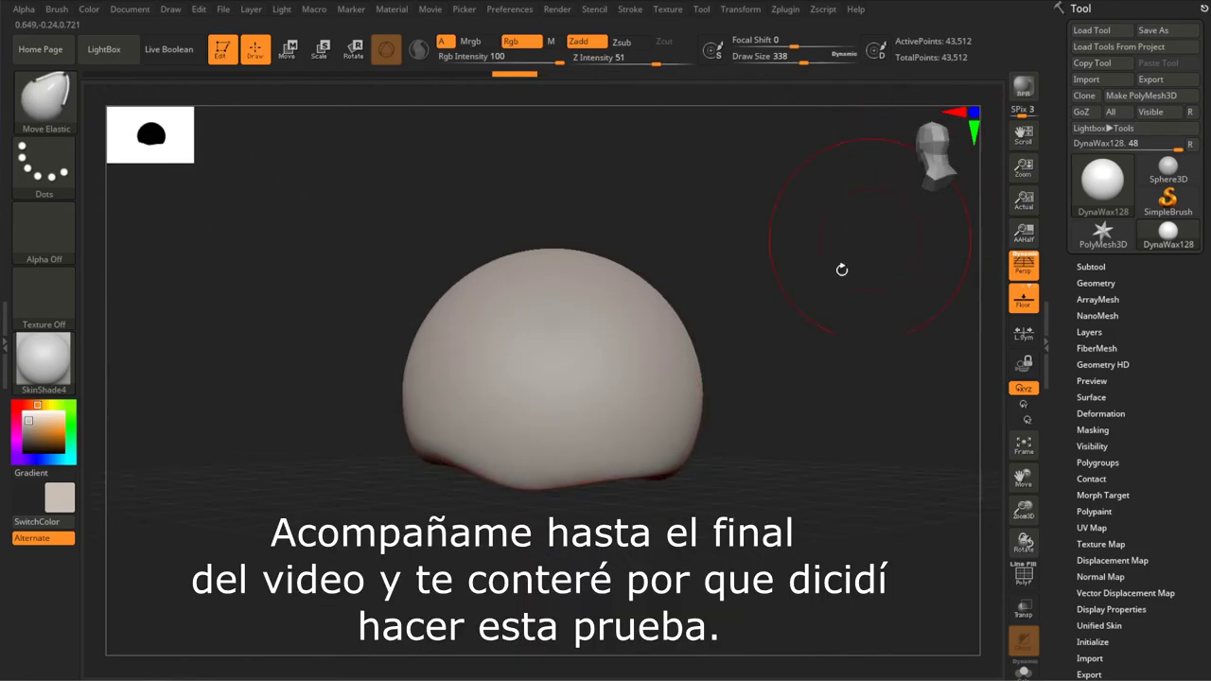
mouse_move(554, 487)
left_mouse_down()
mouse_move(553, 435)
mouse_move(652, 425)
left_mouse_up()
key("s")
key("ctrl+z")
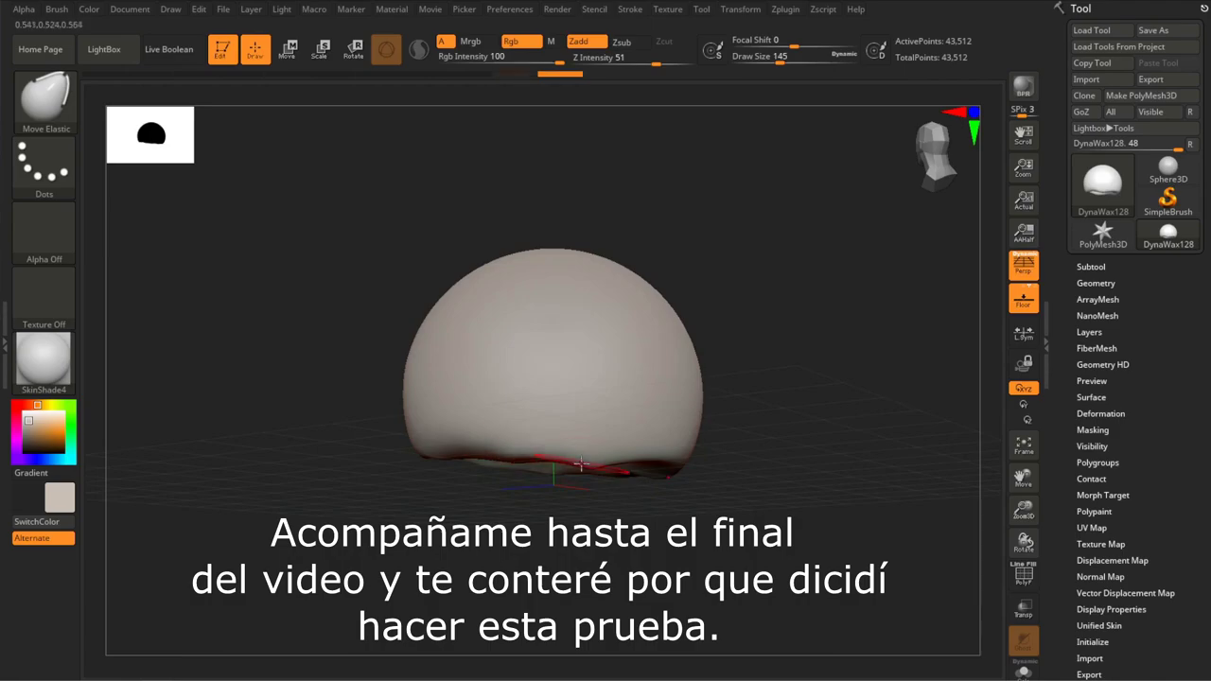
mouse_move(557, 473)
left_mouse_down()
mouse_move(579, 373)
mouse_move(691, 425)
left_mouse_up()
key("ctrl+z")
Step: With Inflat, pull the bottom bulge down into a jaw and lower strength to 32
key("b")
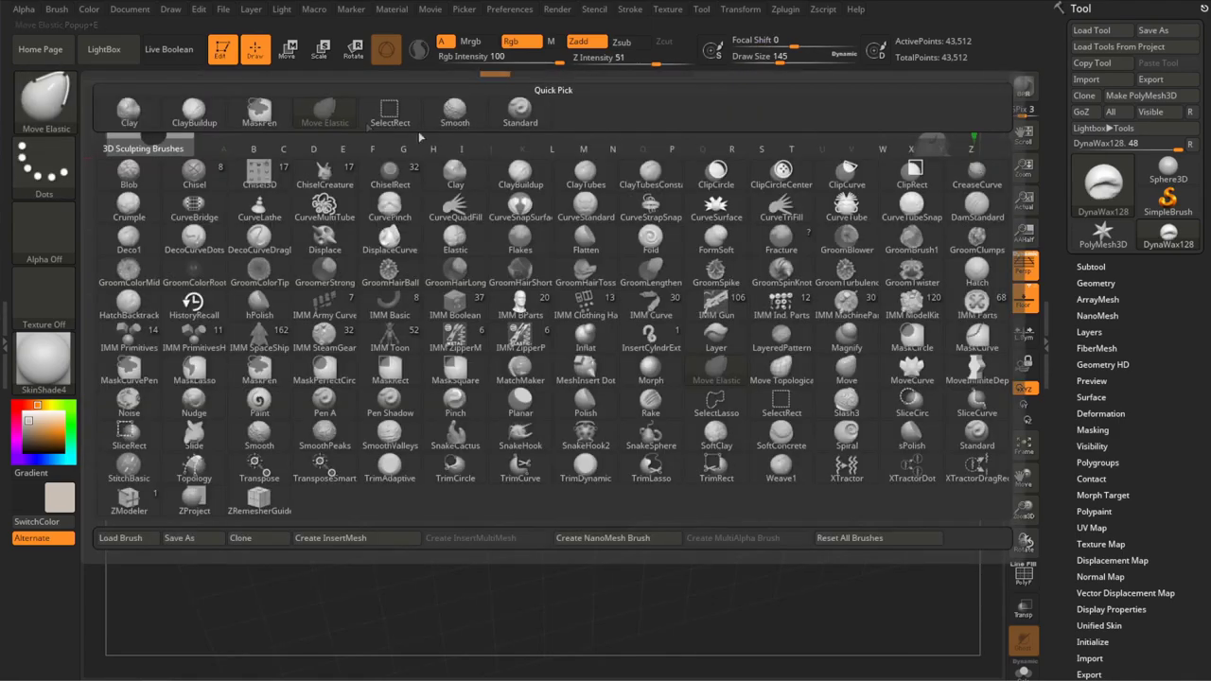
left_click(585, 338)
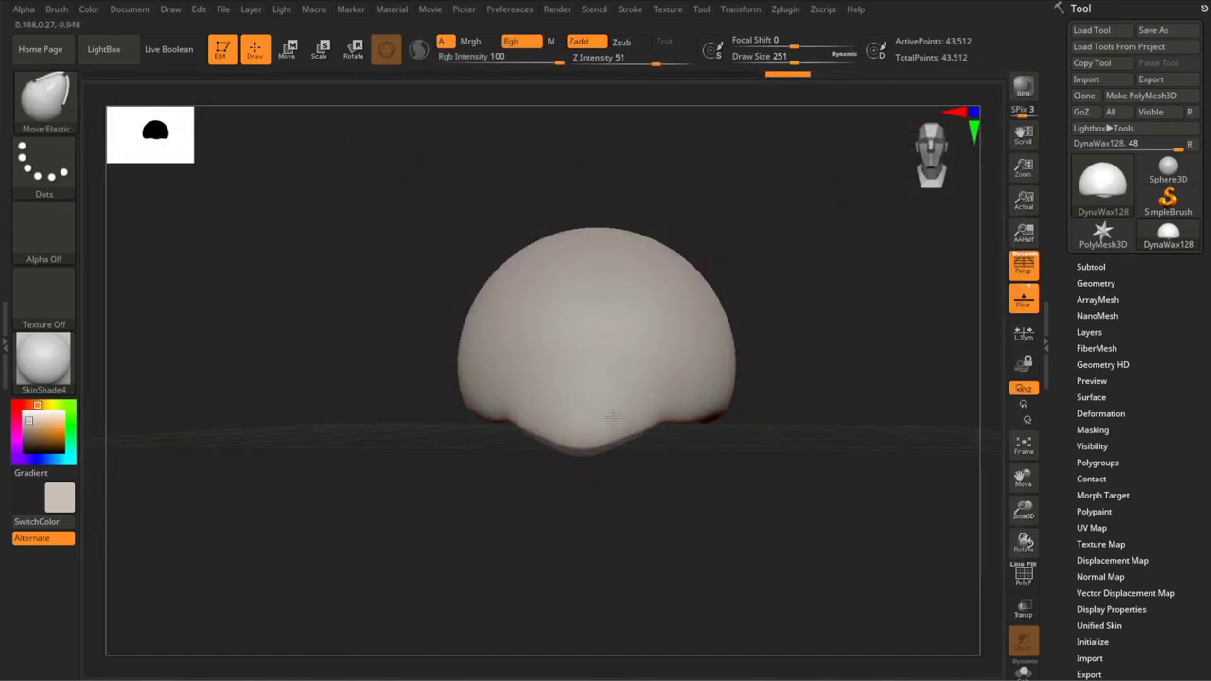
left_click_drag(612, 416, 610, 444)
left_click_drag(653, 63, 639, 63)
left_click_drag(567, 548, 754, 392)
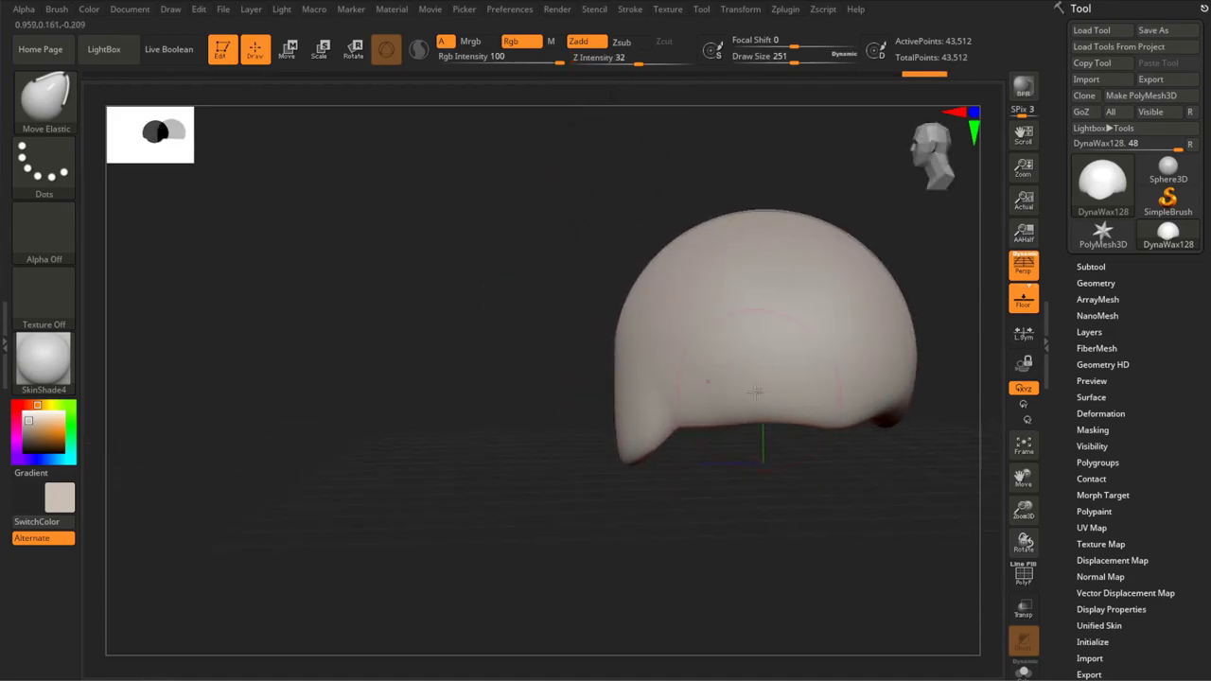
mouse_move(351, 351)
left_mouse_down()
mouse_move(741, 413)
mouse_move(483, 399)
mouse_move(722, 431)
mouse_move(572, 446)
left_mouse_up()
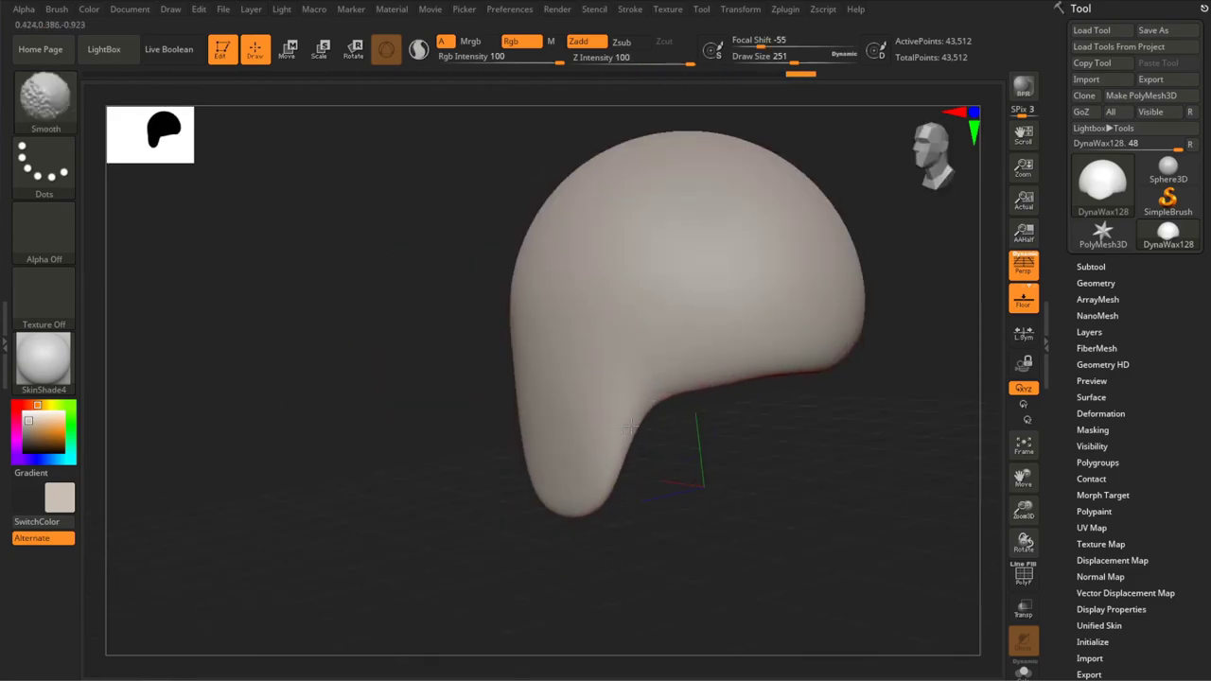
Step: Inflate the areas around both eyes with the Inflat brush
left_click_drag(841, 357, 759, 335, "shift")
key("b")
left_click(259, 114)
left_click_drag(563, 316, 572, 313)
mouse_move(757, 322)
left_mouse_down()
mouse_move(716, 332)
mouse_move(794, 314)
left_mouse_up()
right_click_drag(629, 312, 483, 384)
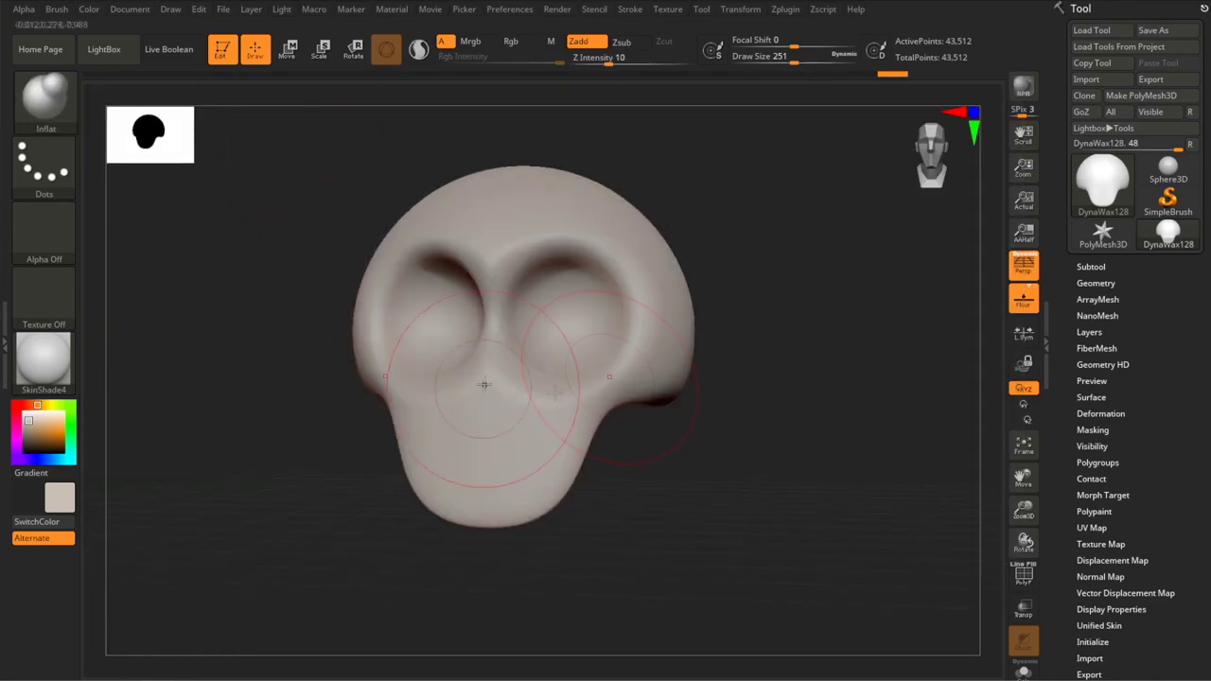
Step: With Move Elastic, pull the eye areas into angled, angry brows
left_click(52, 98)
key("m")
key("e")
left_click_drag(527, 311, 406, 256)
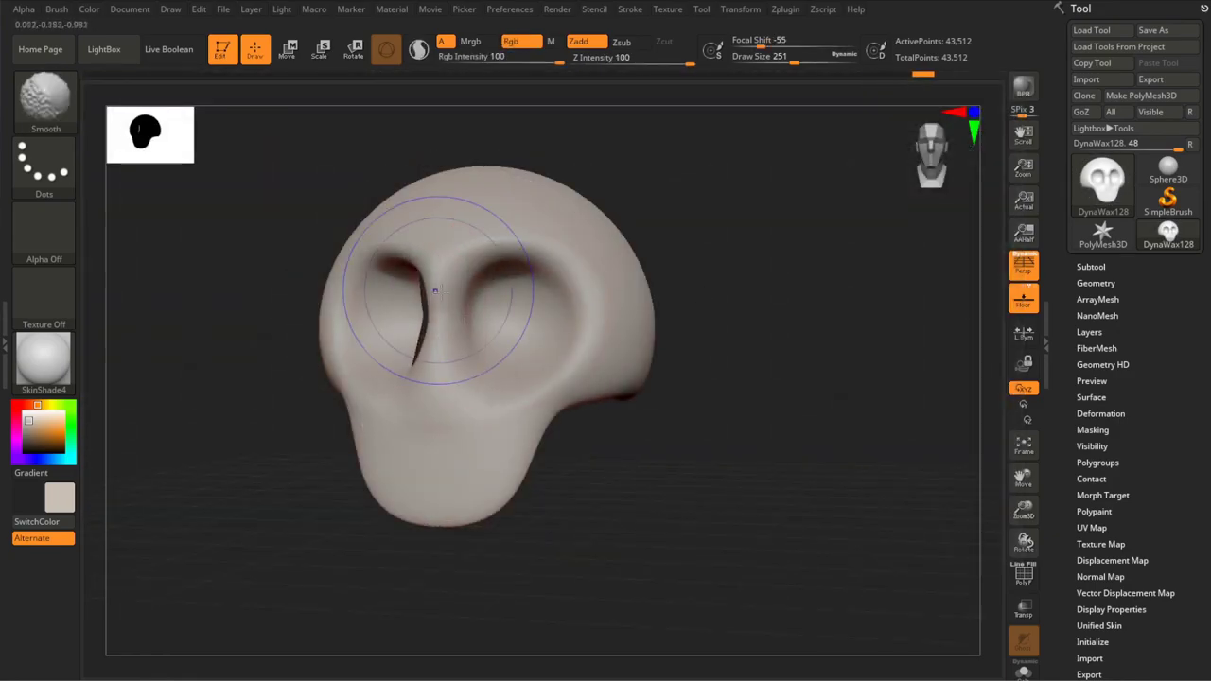
left_click_drag(516, 232, 492, 275)
mouse_move(681, 407)
left_mouse_down()
mouse_move(560, 427)
mouse_move(448, 386)
left_mouse_up()
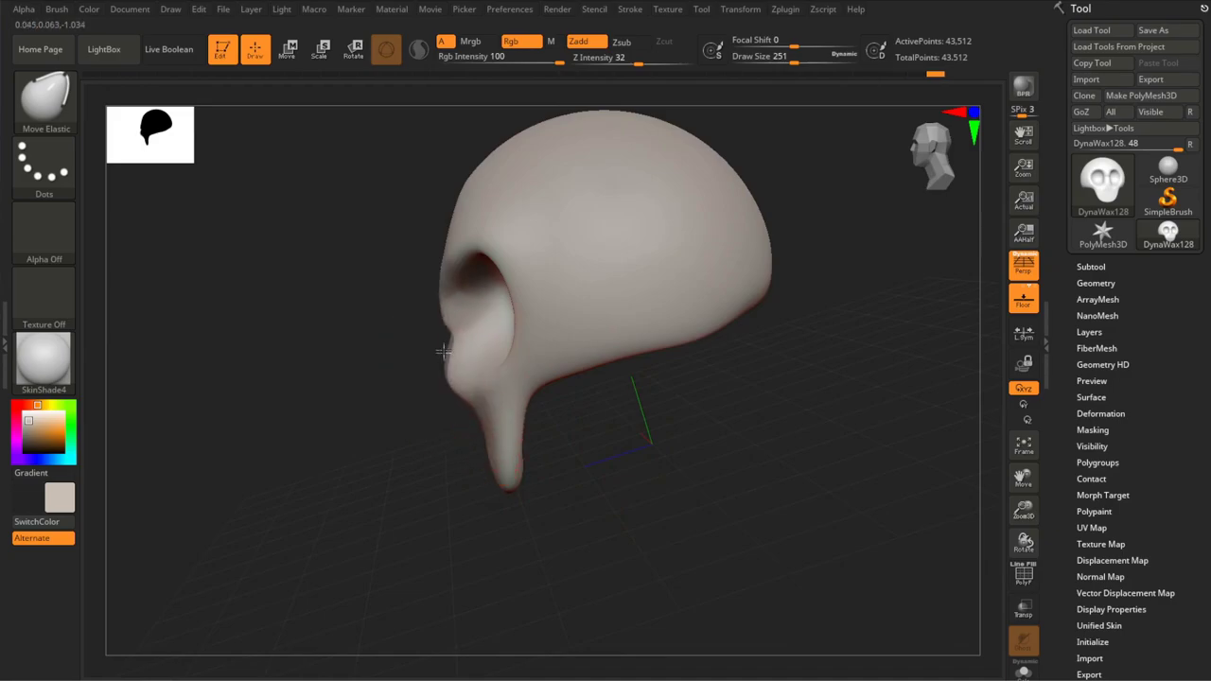
mouse_move(552, 414)
left_mouse_down()
mouse_move(612, 438)
mouse_move(592, 410)
left_mouse_up()
mouse_move(757, 236)
left_mouse_down()
mouse_move(652, 369)
mouse_move(681, 373)
mouse_move(694, 353)
left_mouse_up()
Step: Inspect the face with Standard and Move Elastic, then select the DamStandard brush
key("b")
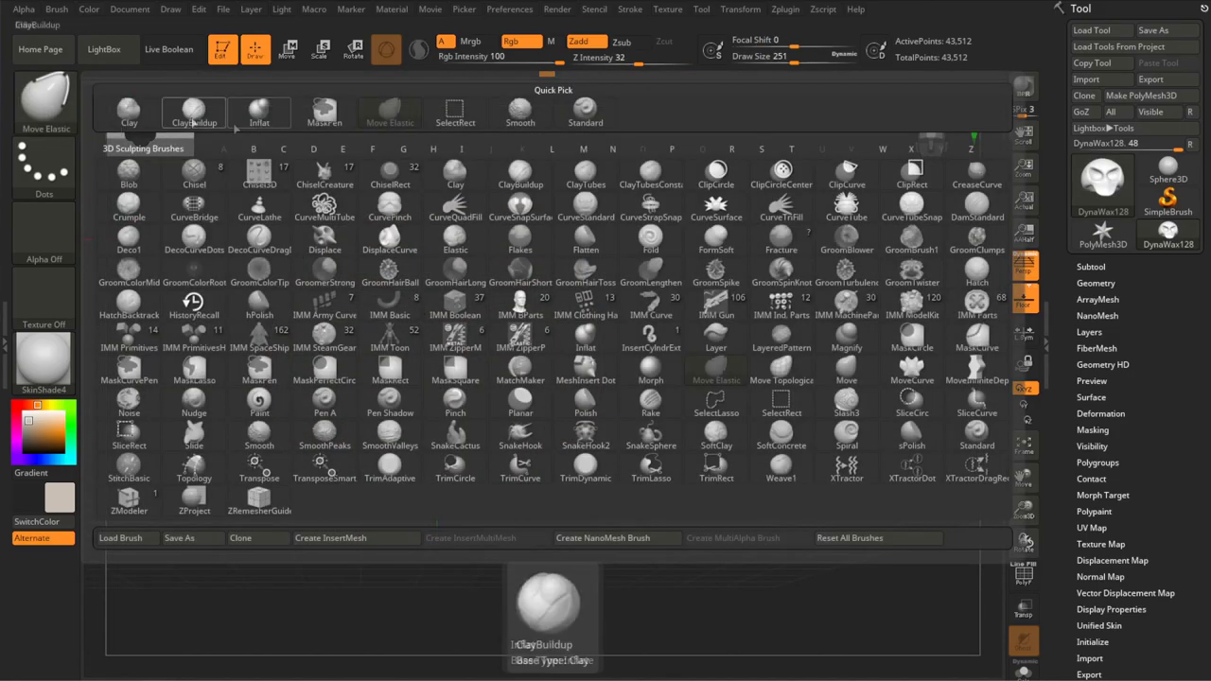
left_click(584, 110)
mouse_move(536, 449)
left_mouse_down()
mouse_move(649, 438)
mouse_move(662, 473)
mouse_move(247, 330)
mouse_move(407, 605)
left_mouse_up()
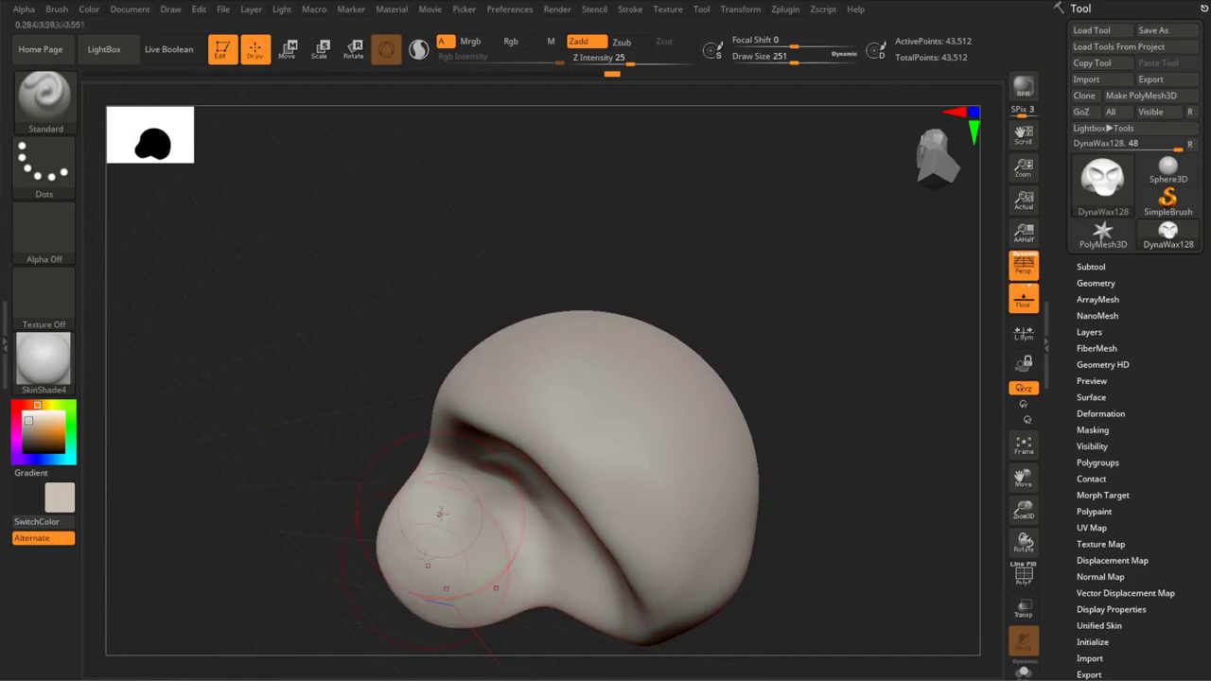
left_click_drag(289, 406, 529, 235)
mouse_move(688, 344)
left_mouse_down()
mouse_move(725, 294)
mouse_move(760, 305)
mouse_move(540, 289)
left_mouse_up()
key("b")
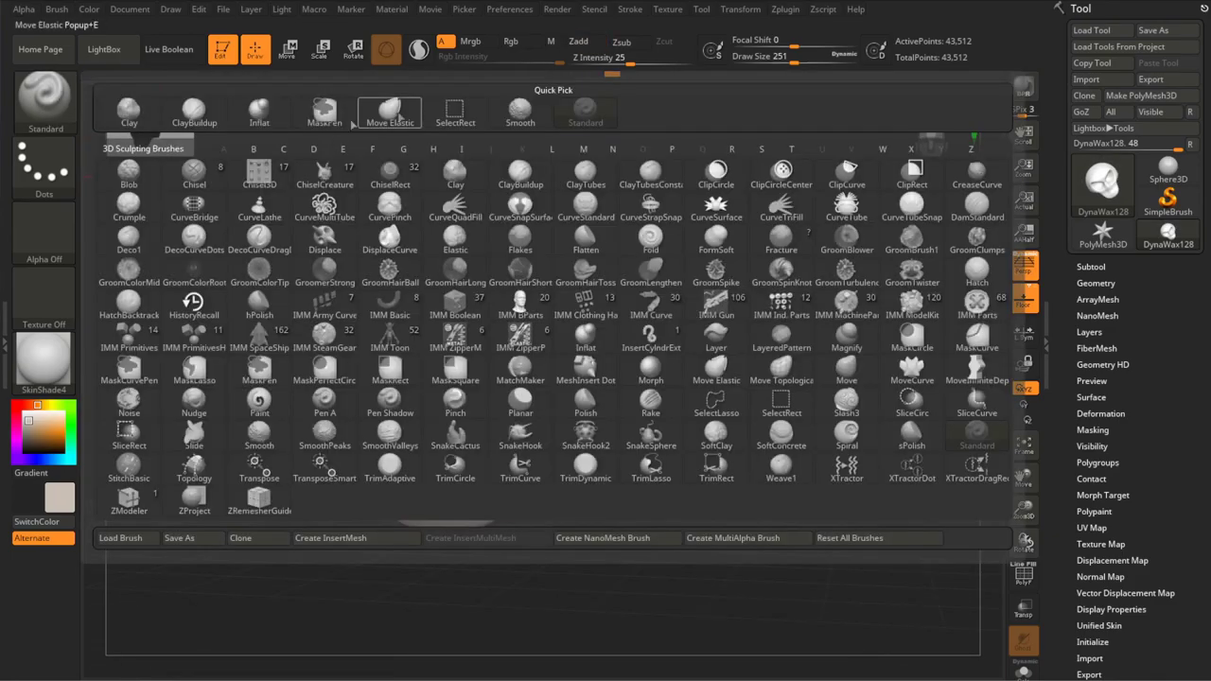
left_click(383, 112)
left_click_drag(719, 465, 597, 483)
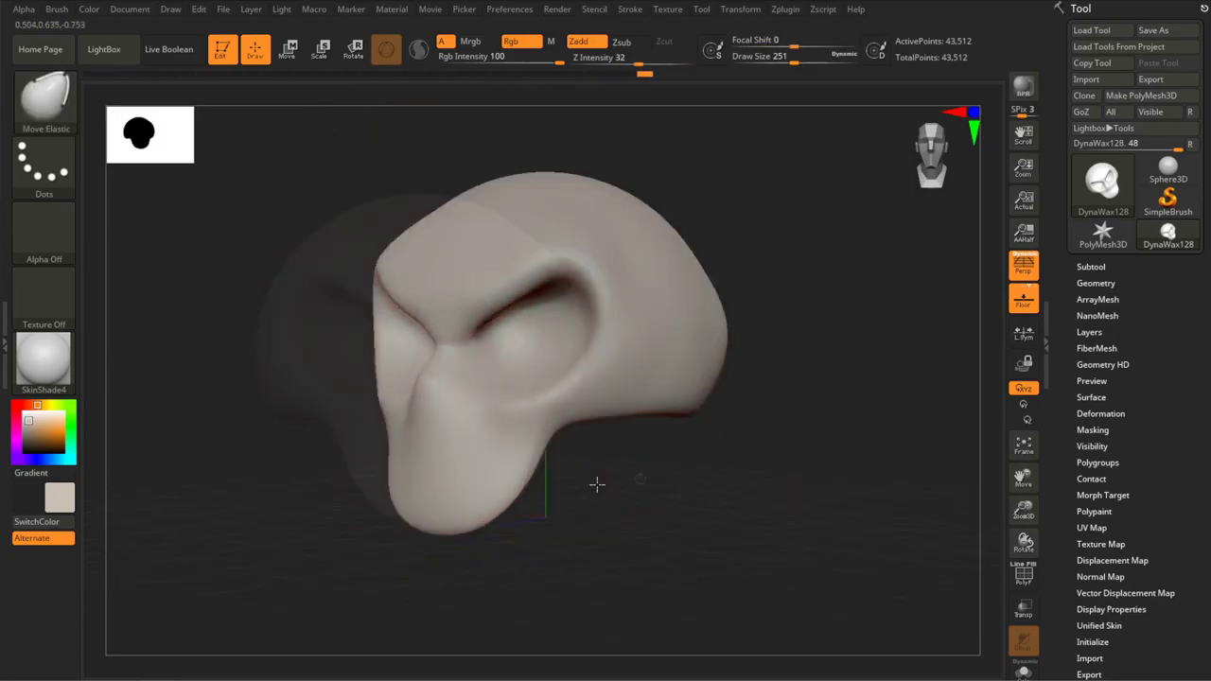
key("b")
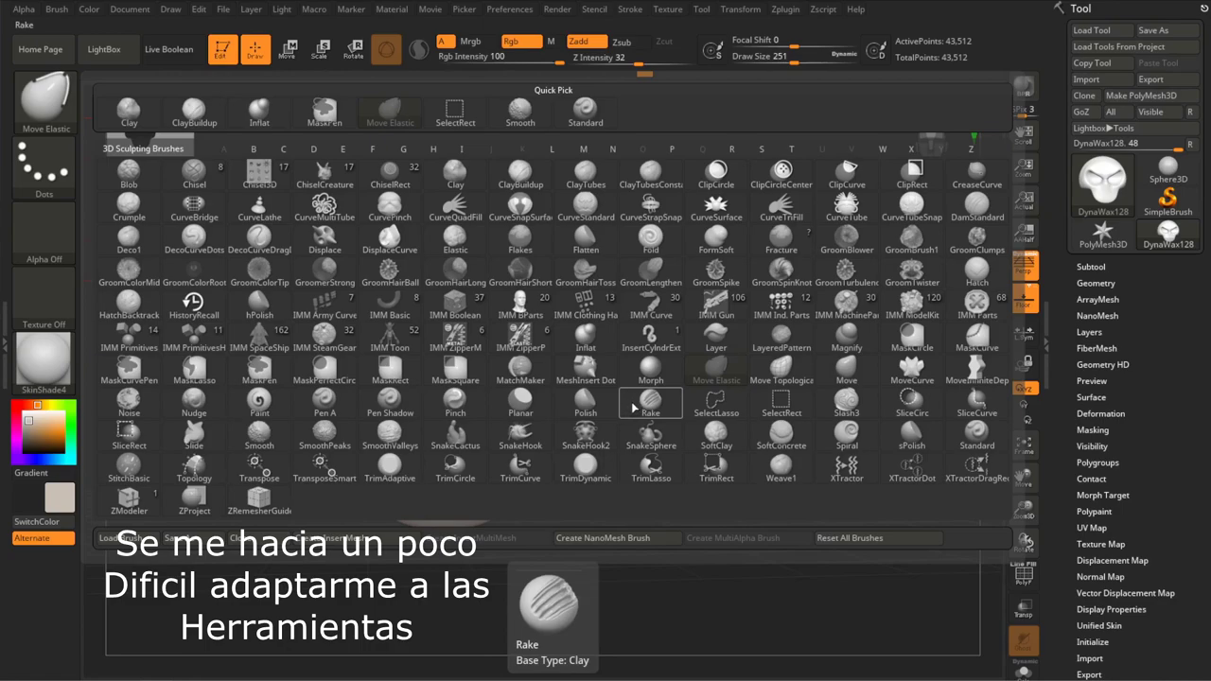
key("d")
key("s")
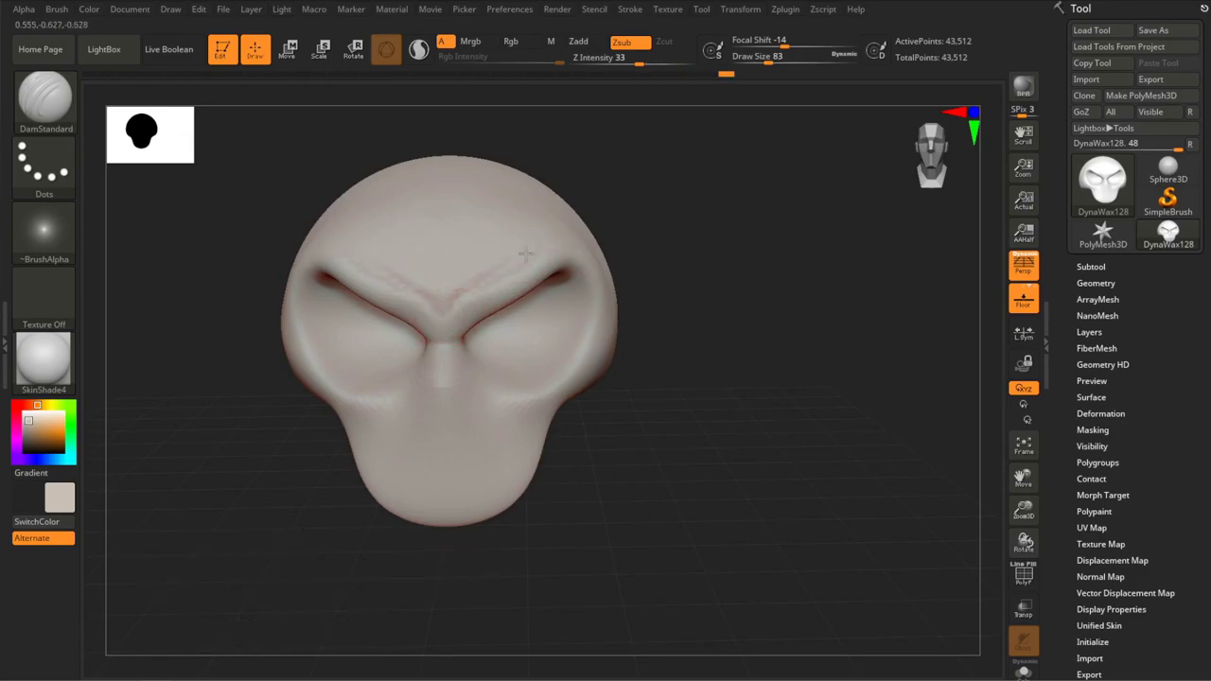
Step: Undo the forehead crease lines and check the head from front and three-quarter views
left_click_drag(662, 312, 737, 313)
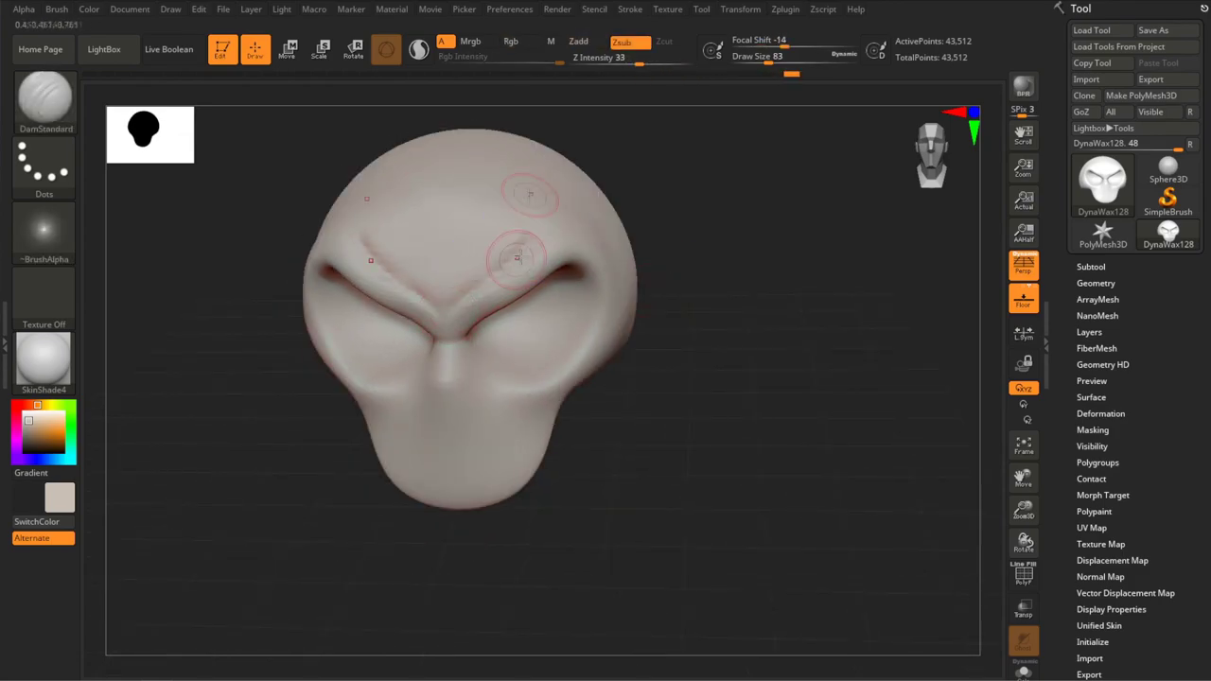
key("ctrl+z")
left_click_drag(600, 352, 513, 412)
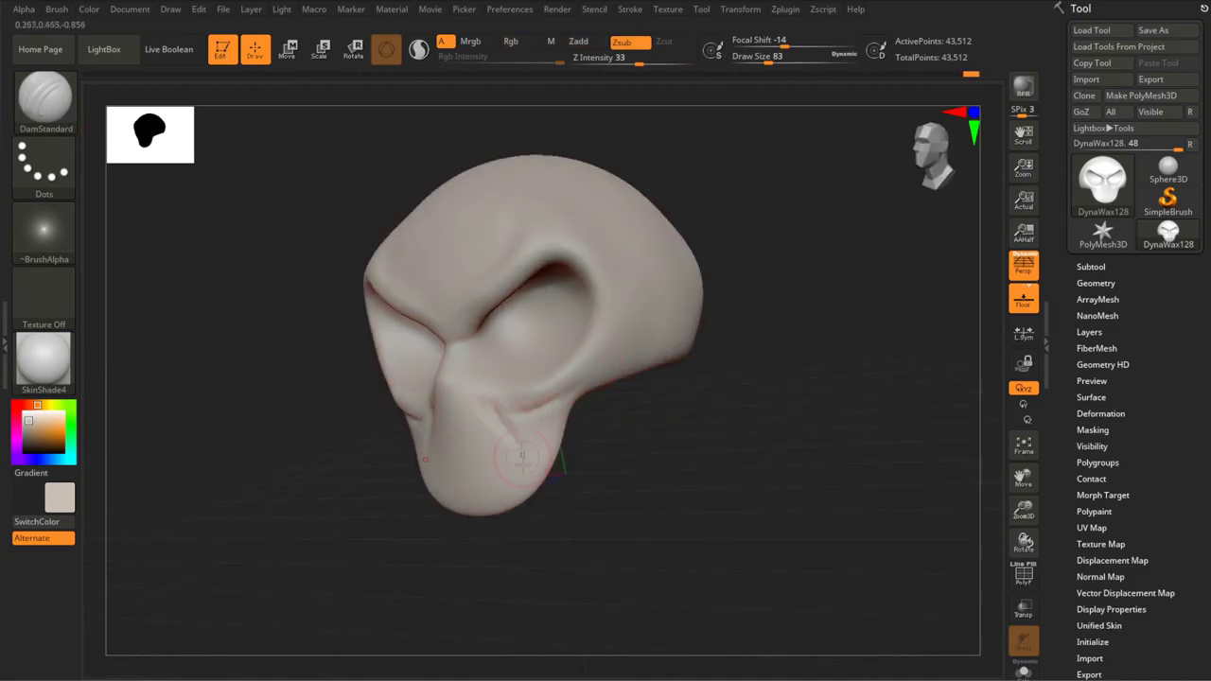
mouse_move(490, 414)
left_mouse_down()
mouse_move(431, 417)
mouse_move(385, 444)
left_mouse_up()
mouse_move(512, 435)
left_mouse_down()
mouse_move(454, 427)
mouse_move(621, 446)
left_mouse_up()
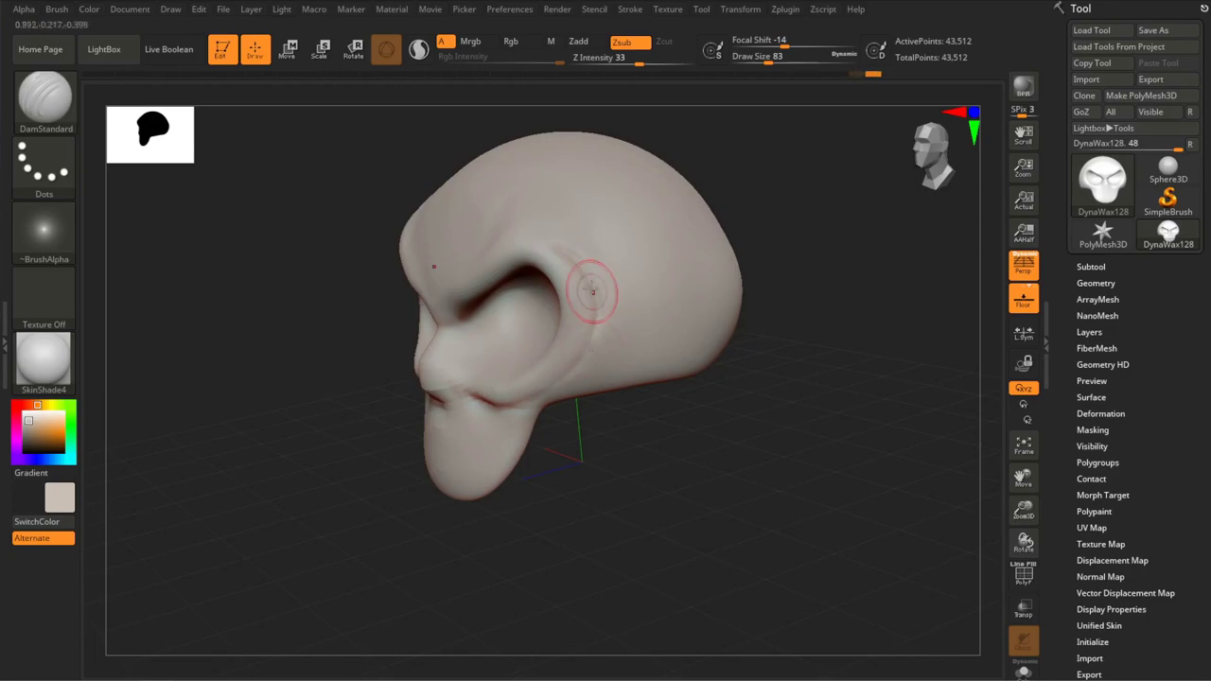
Step: Smooth the brow and forehead surface
left_click_drag(592, 290, 553, 249, "shift")
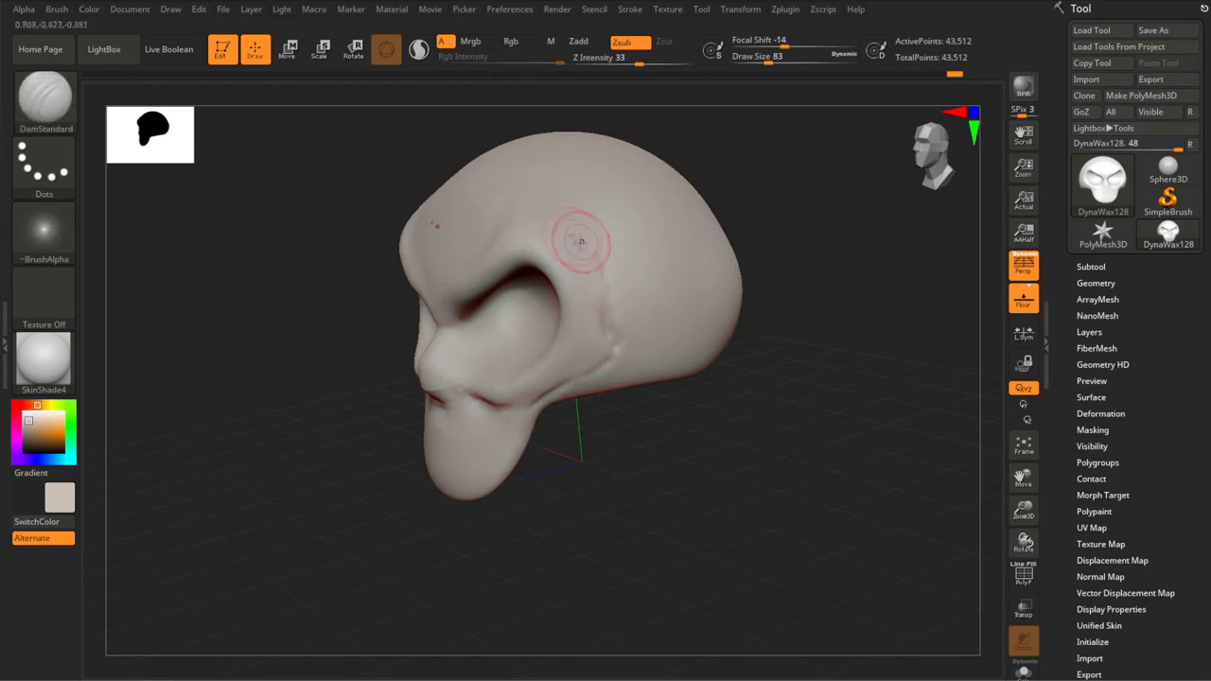
mouse_move(572, 236)
left_mouse_down("shift")
mouse_move(605, 253)
mouse_move(582, 222)
left_mouse_up("shift")
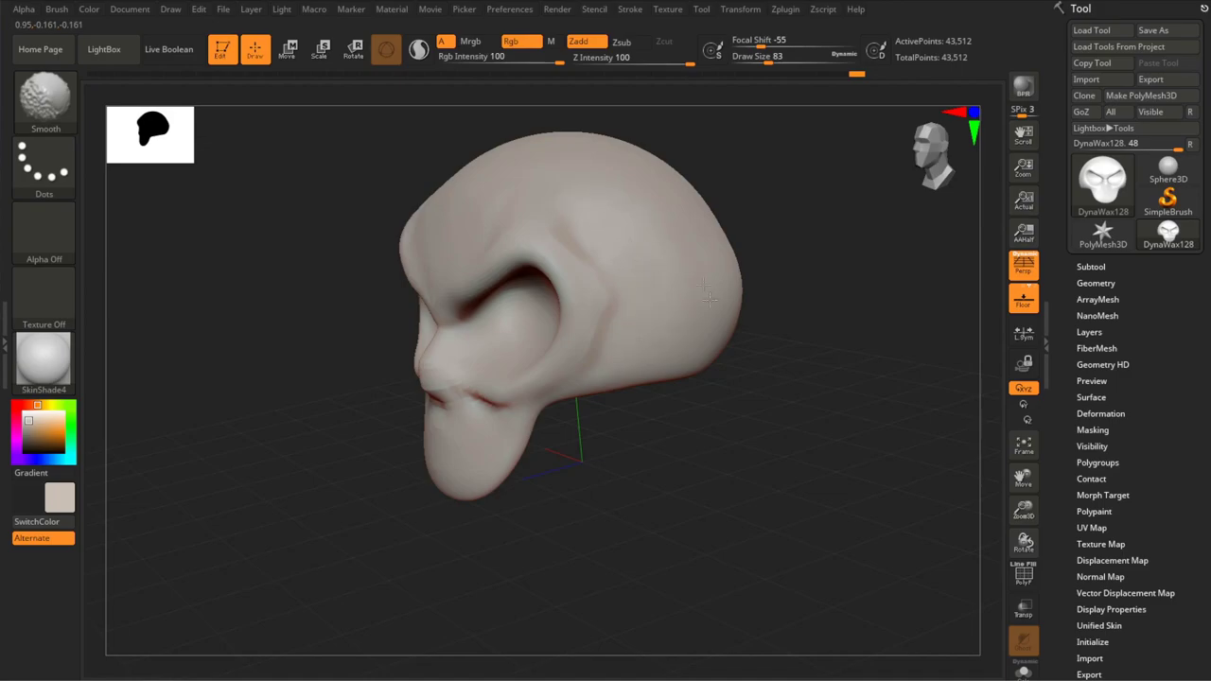
mouse_move(585, 191)
right_mouse_down()
mouse_move(547, 219)
mouse_move(530, 185)
right_mouse_up()
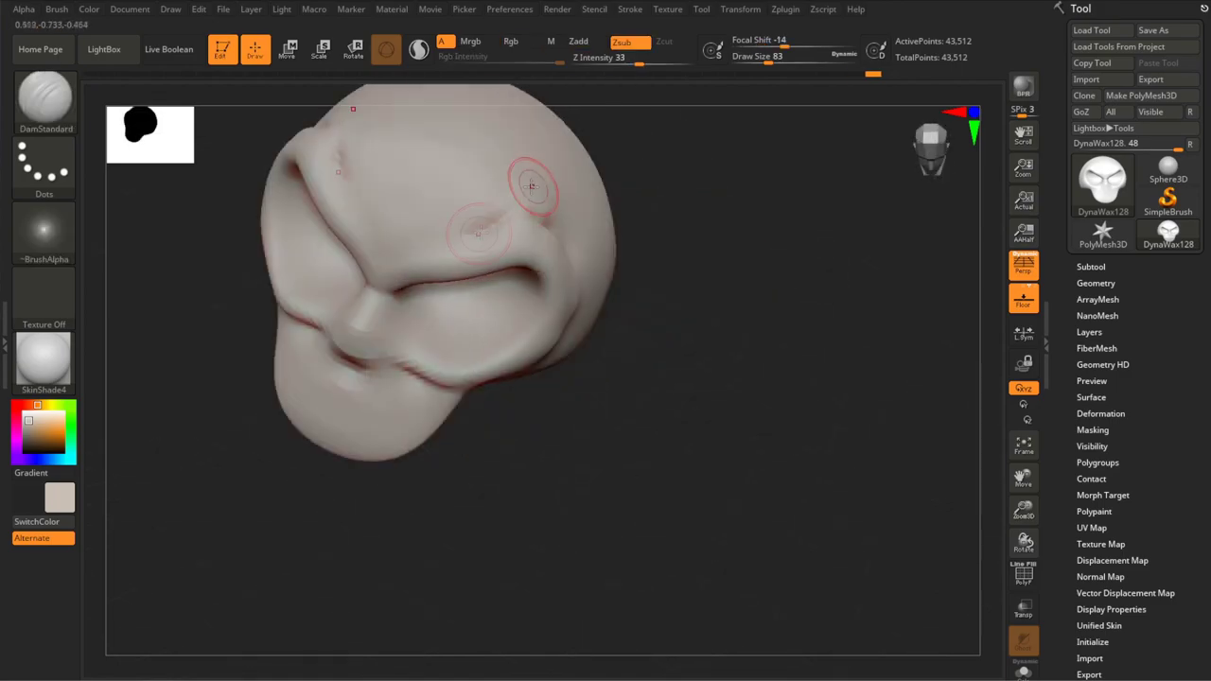
key("shift")
Step: Zoom in on the skull's mouth area and expand the Tool Geometry settings
left_click_drag(713, 235, 432, 203)
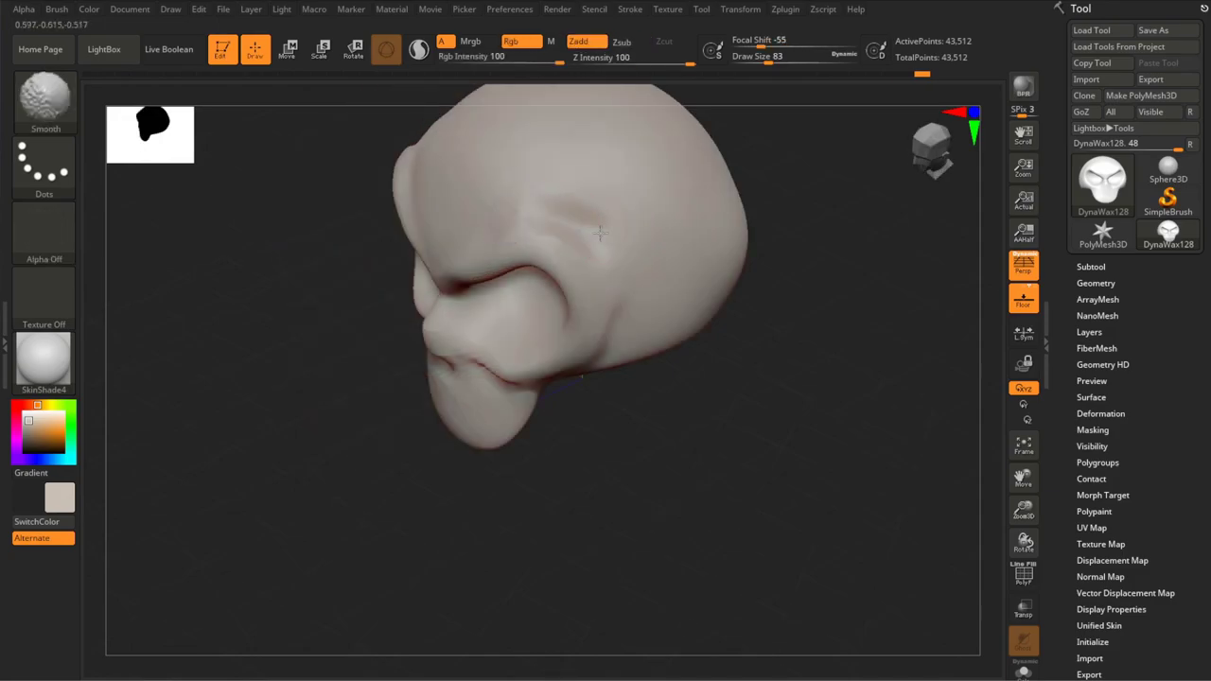
left_click_drag(752, 303, 564, 450)
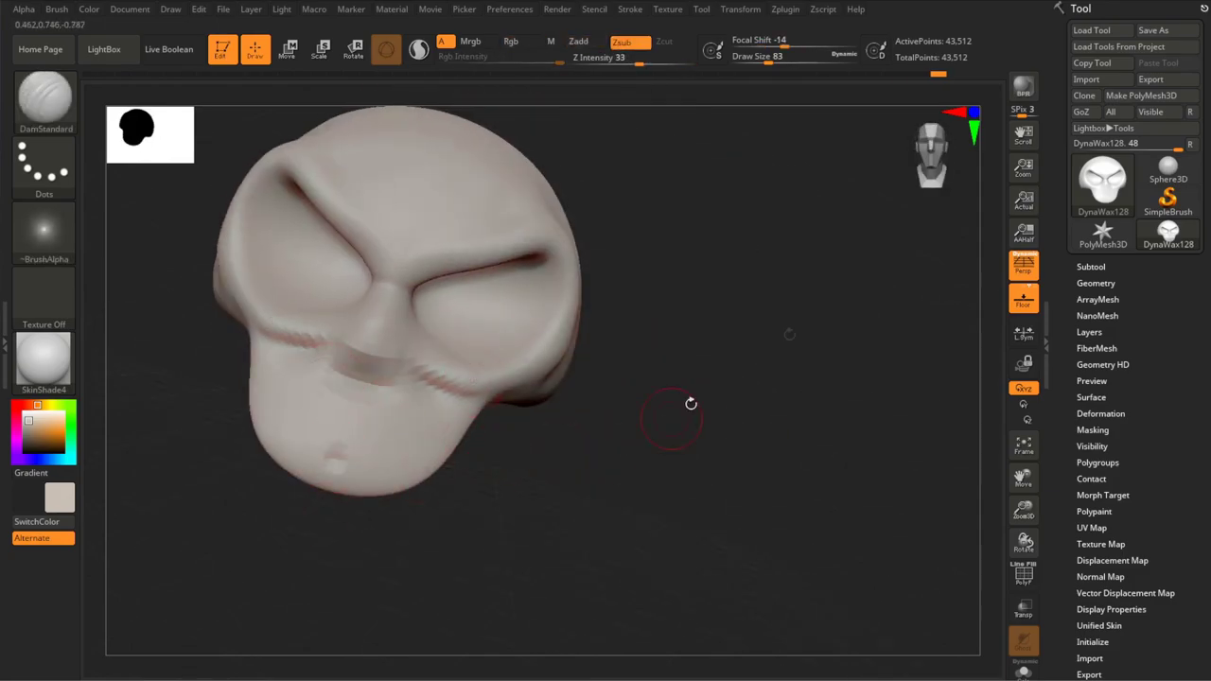
mouse_move(690, 402)
left_mouse_down()
mouse_move(637, 351)
mouse_move(703, 381)
mouse_move(930, 292)
left_mouse_up()
left_click(1095, 283)
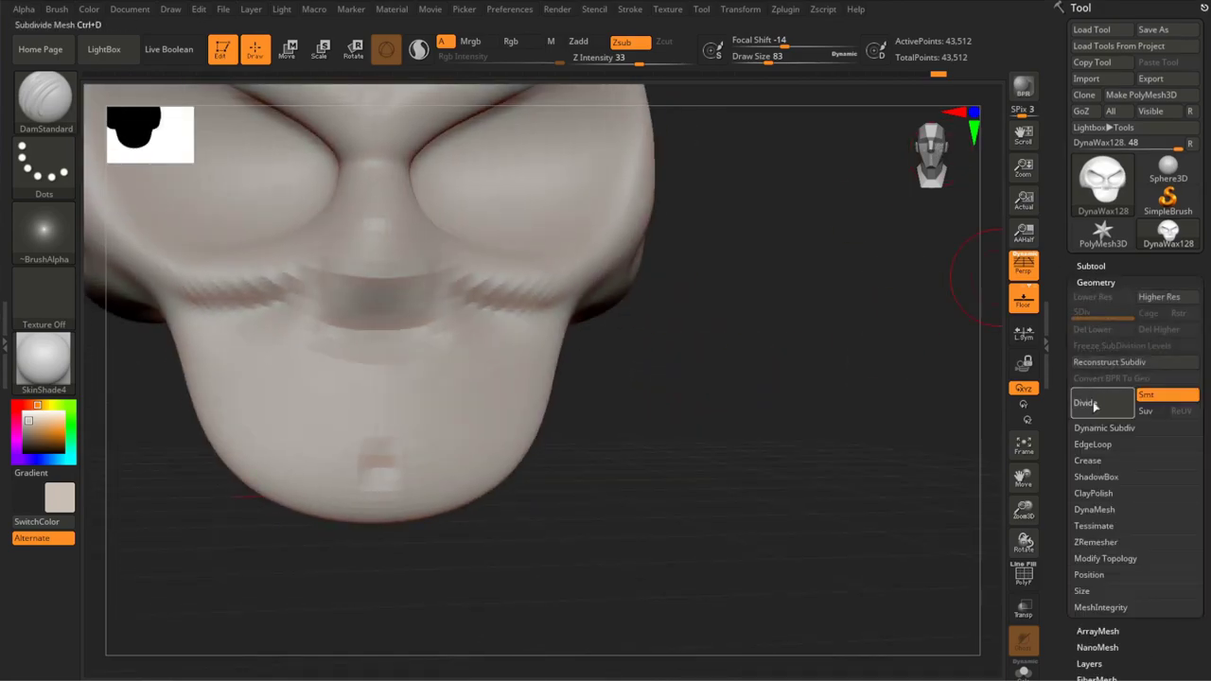
Step: Subdivide the mesh and shrink the brush size to 20
left_click(1094, 405)
key("s")
left_click_drag(712, 404, 681, 404)
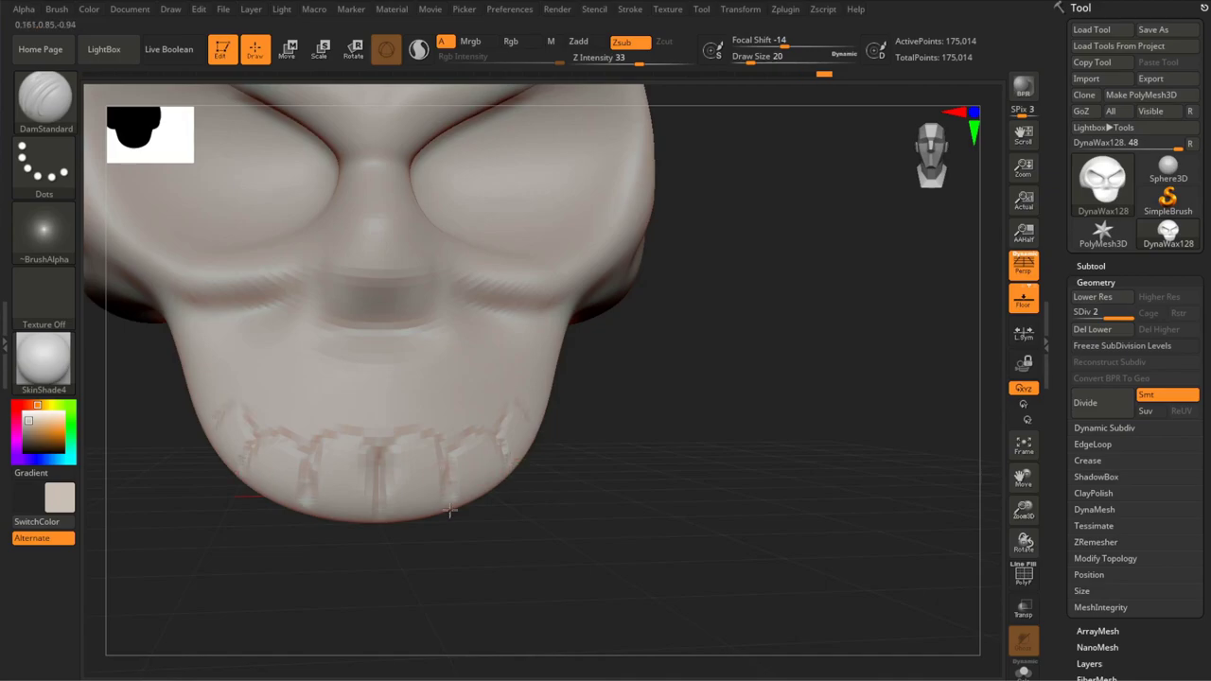
Step: With Move Elastic, pull both corner teeth down into fangs, then switch to Standard
key("b")
key("m")
key("e")
key("s")
left_click_drag(611, 461, 627, 461)
left_click_drag(523, 450, 533, 480)
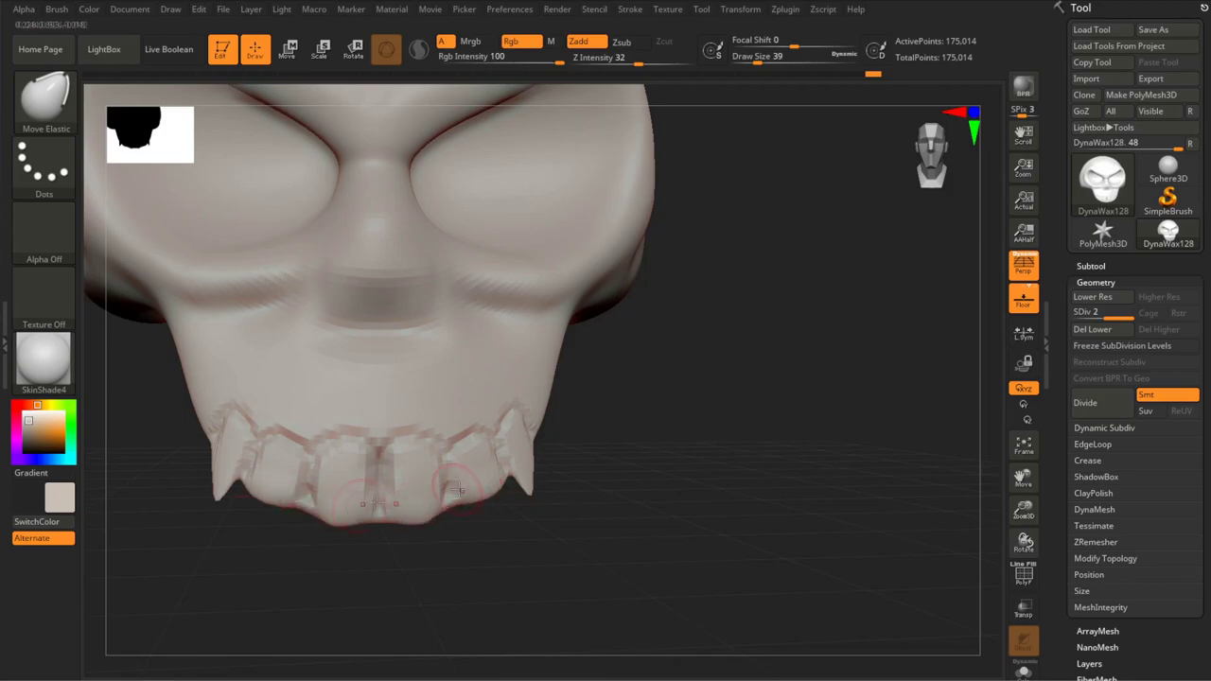
key("shift")
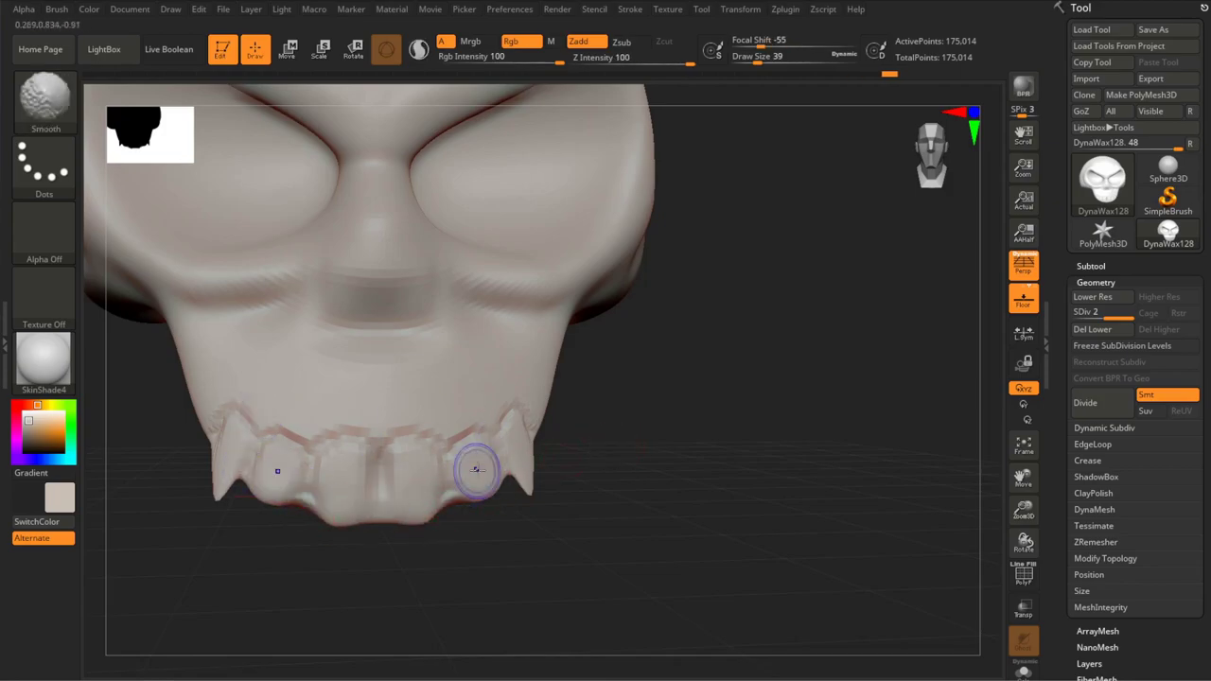
key("b")
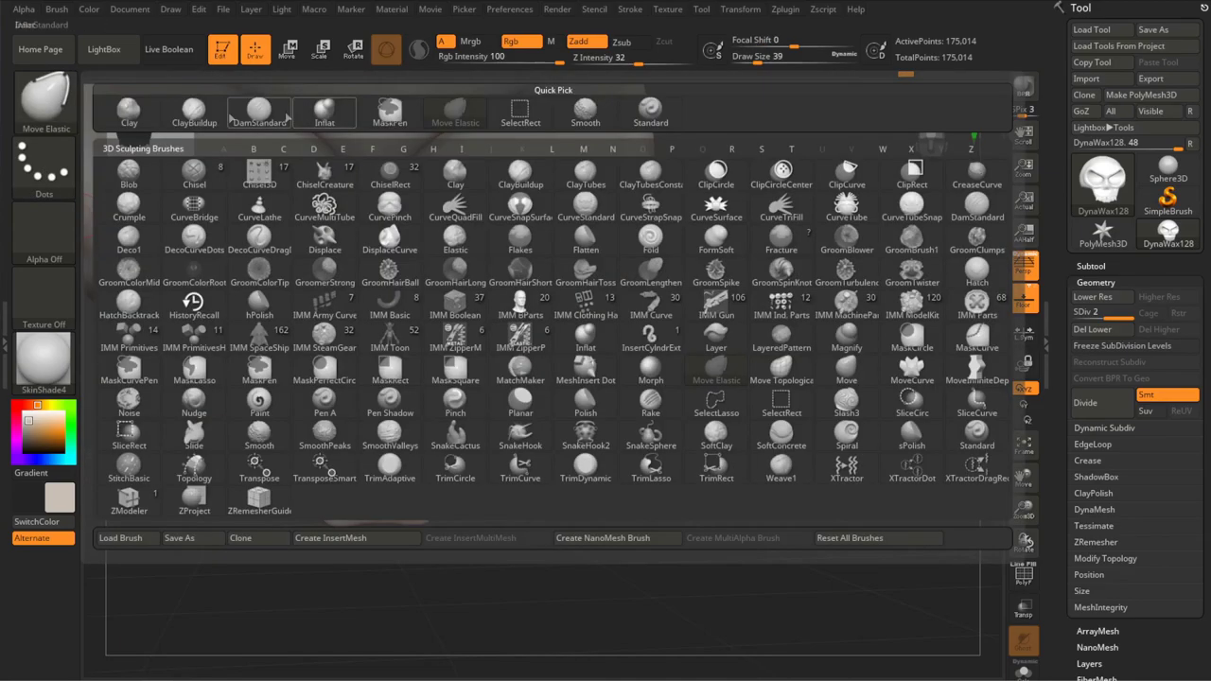
key("s")
key("t")
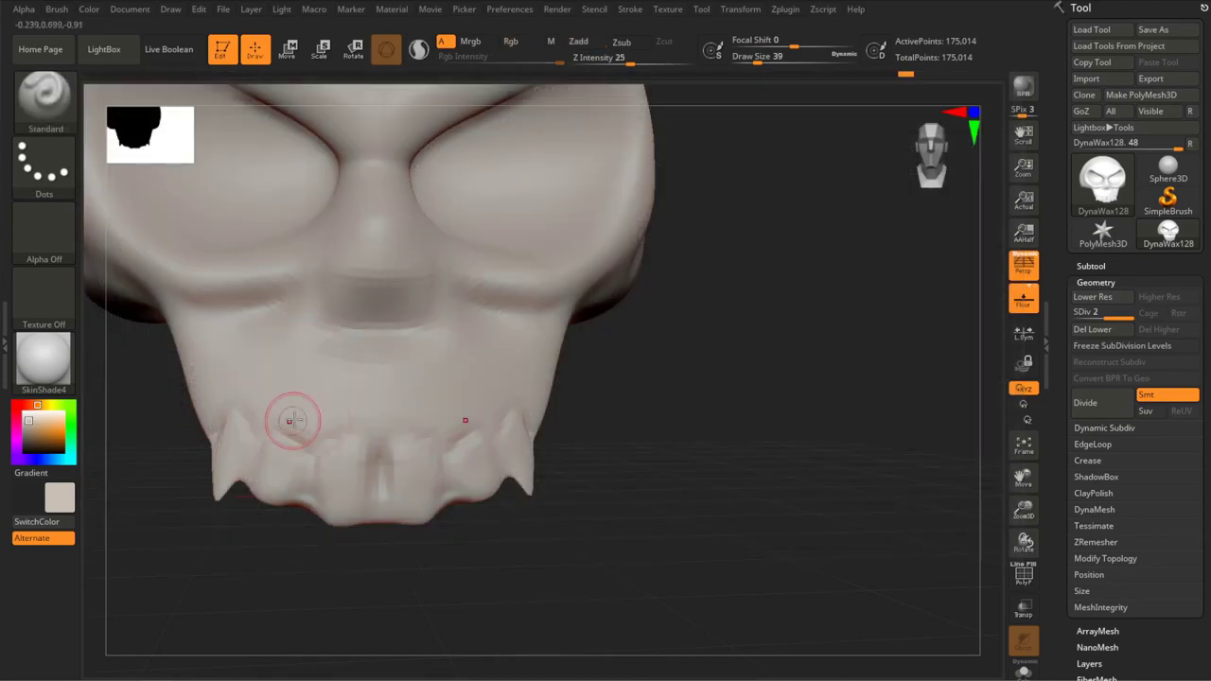
Step: Sculpt bumps onto the teeth with Standard at slightly lower strength, then smooth them
right_click_drag(425, 402, 611, 284)
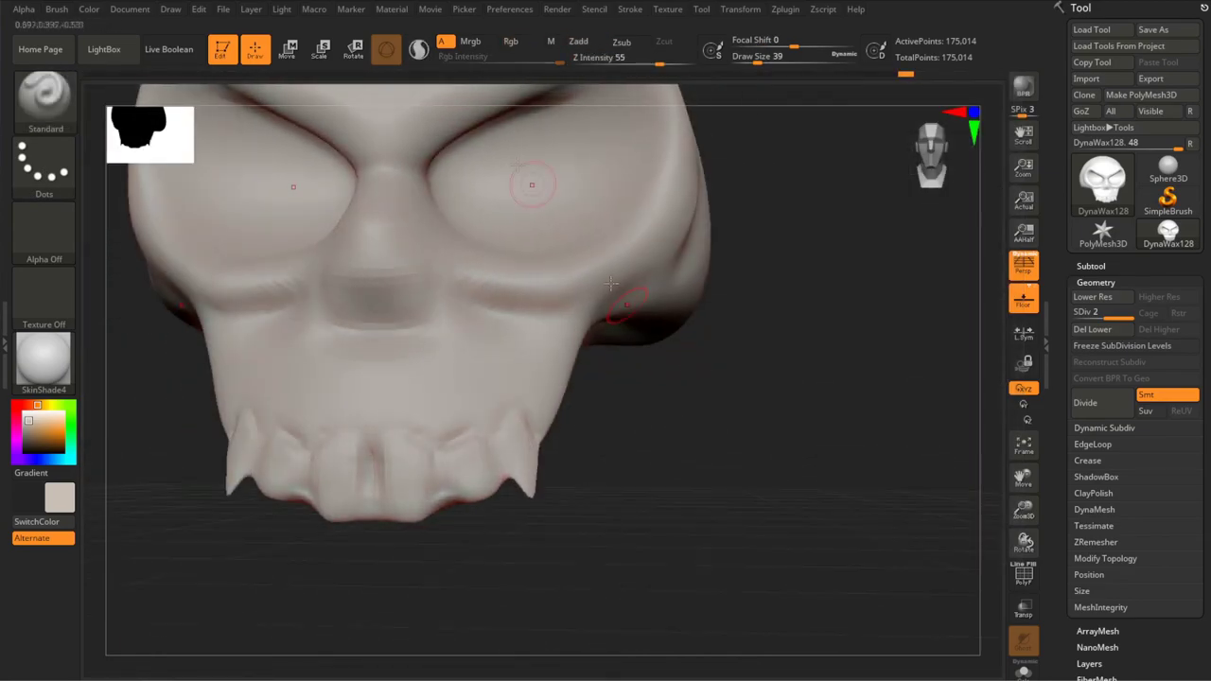
left_click_drag(431, 421, 487, 430)
right_click_drag(549, 426, 495, 400)
left_click_drag(473, 407, 530, 402)
mouse_move(530, 402)
right_mouse_down()
mouse_move(637, 440)
mouse_move(605, 284)
right_mouse_up()
left_click_drag(656, 57, 649, 58)
right_click_drag(643, 406, 481, 380)
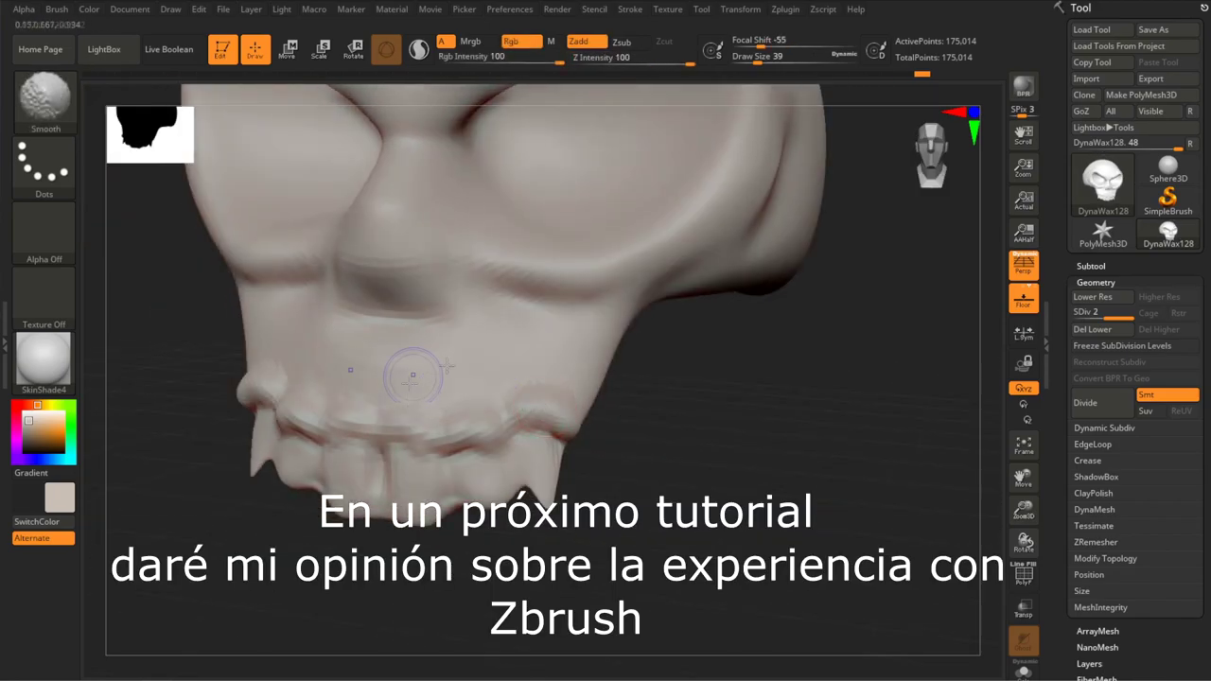
left_click_drag(368, 370, 503, 372, "shift")
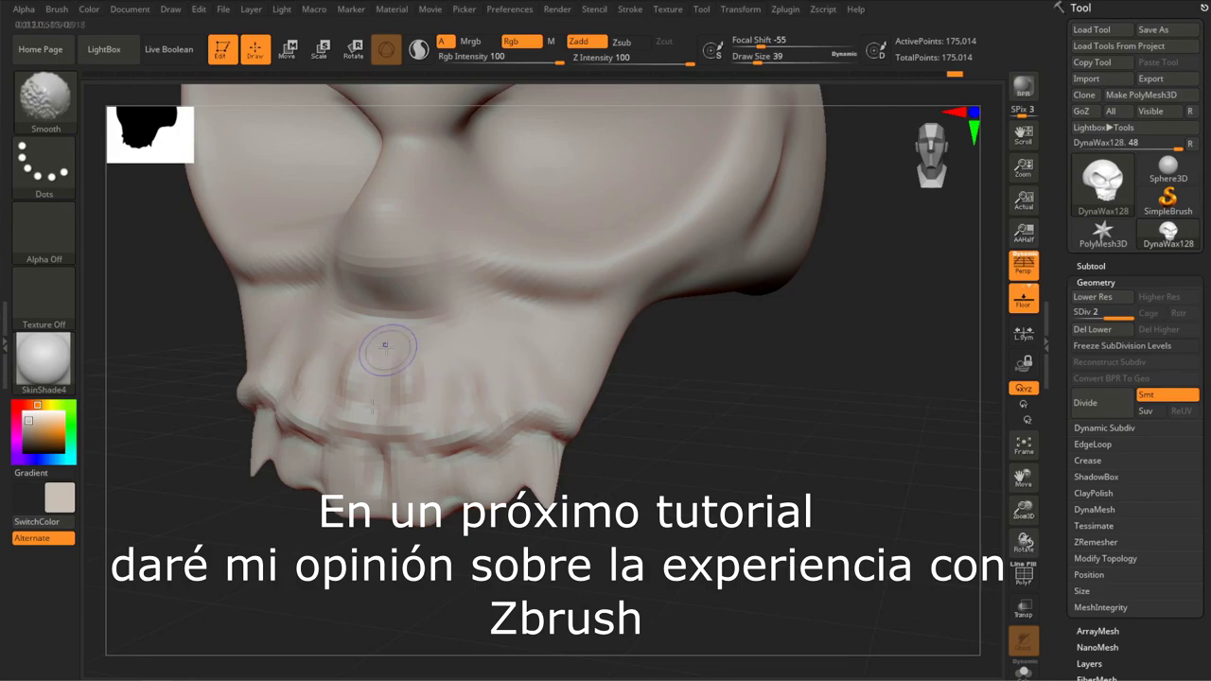
left_click_drag(385, 345, 319, 344, "shift")
mouse_move(746, 427)
right_mouse_down()
mouse_move(711, 446)
mouse_move(747, 320)
mouse_move(515, 186)
right_mouse_up()
Step: With a large Move Elastic brush, pull the upper teeth ridge down to narrow the mouth
key("b")
key("m")
key("e")
key("s")
left_click_drag(784, 364, 851, 363)
left_click_drag(402, 500, 365, 432)
mouse_move(727, 315)
right_mouse_down()
mouse_move(724, 464)
mouse_move(748, 375)
mouse_move(766, 391)
right_mouse_up()
Step: Set DamStandard to draw size 23 and review the jaw and fang from side angles
left_click(58, 95)
type("dss23")
key("Return")
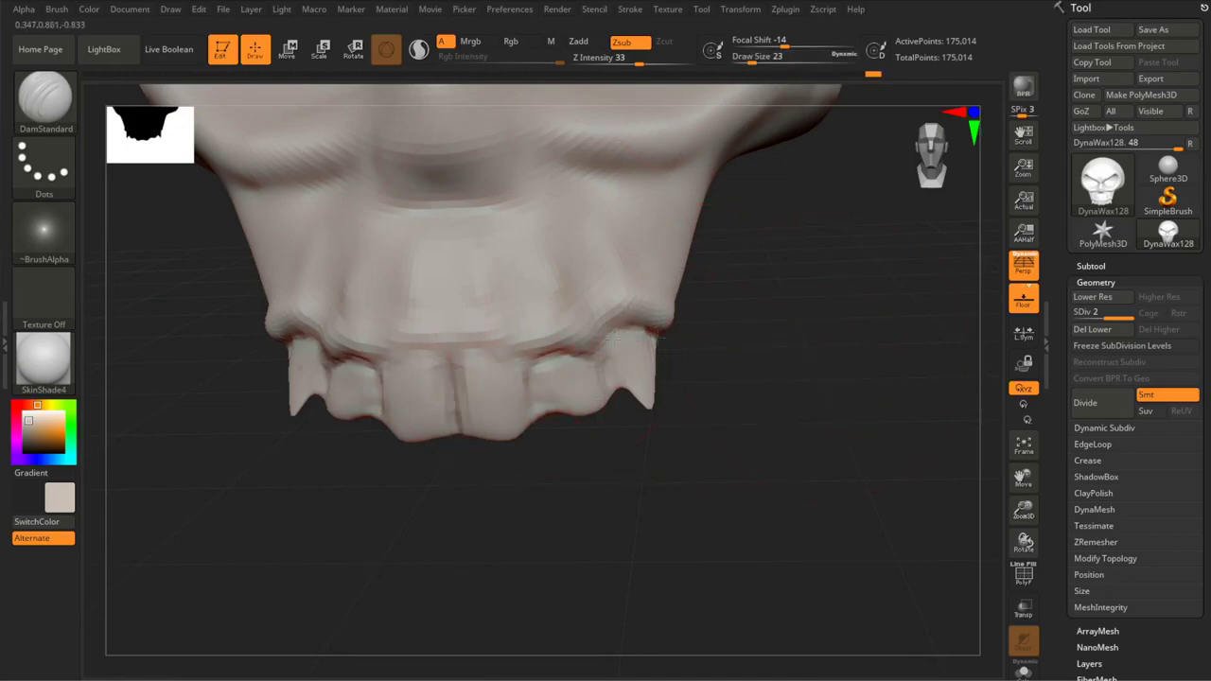
mouse_move(645, 470)
right_mouse_down()
mouse_move(524, 448)
mouse_move(313, 363)
right_mouse_up()
mouse_move(374, 392)
right_mouse_down()
mouse_move(618, 452)
mouse_move(386, 438)
right_mouse_up()
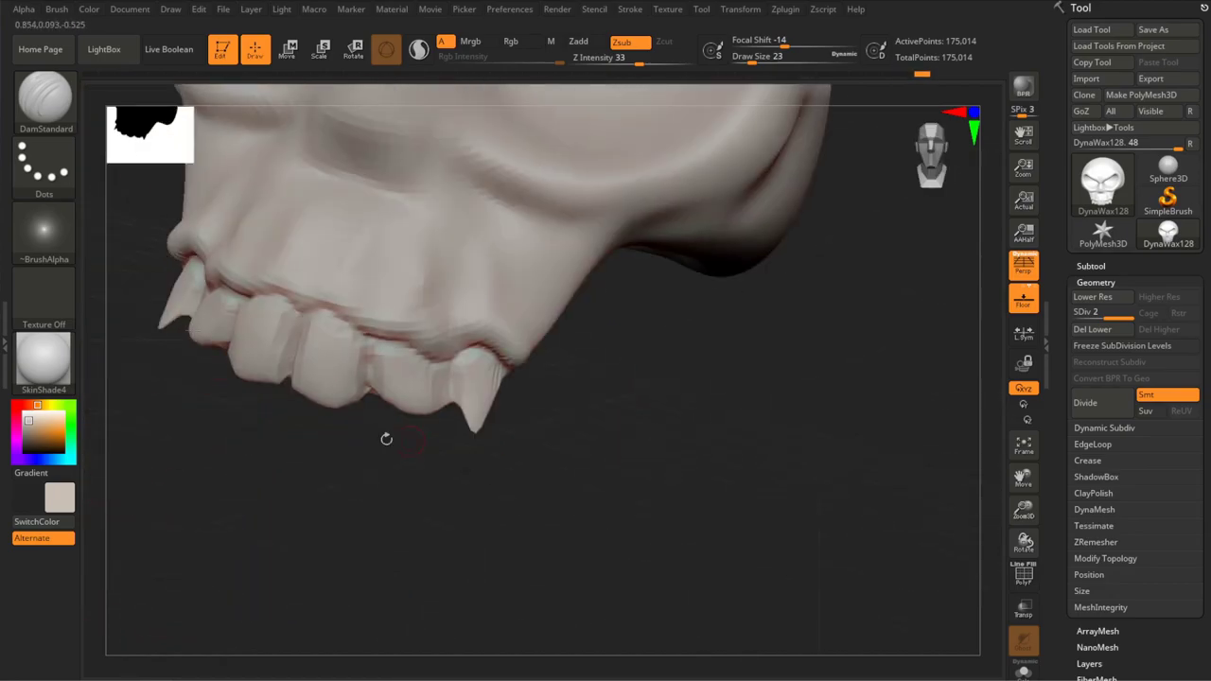
key("b")
key("m")
key("e")
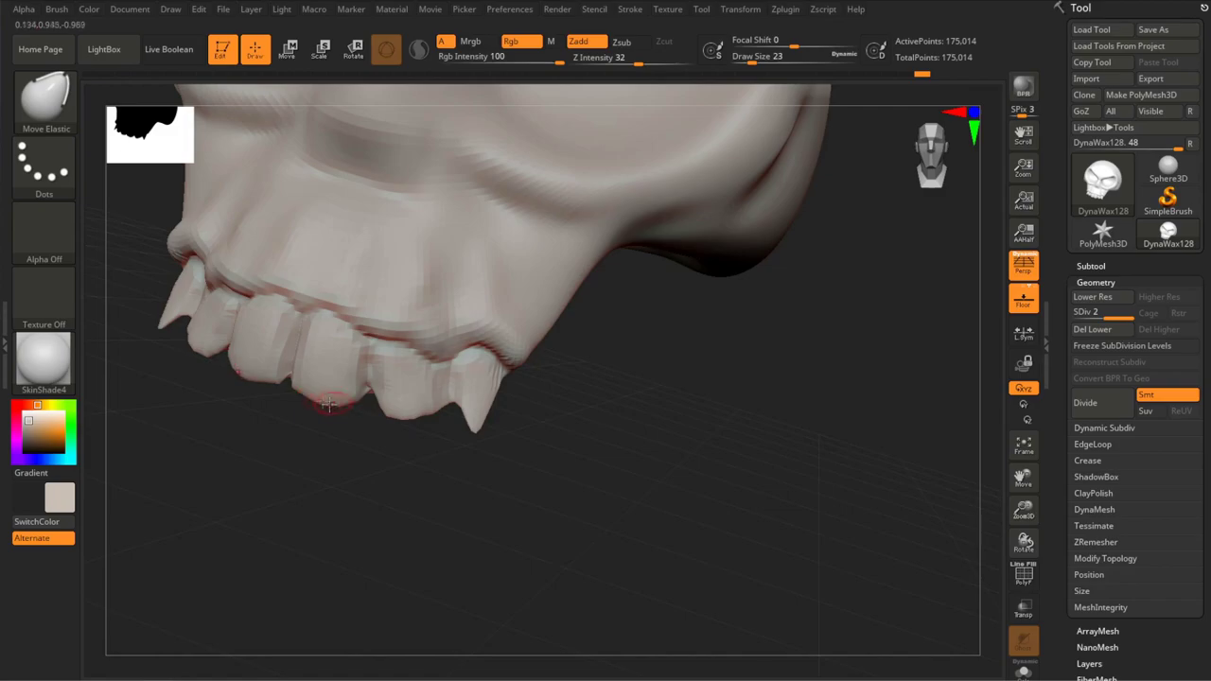
mouse_move(431, 407)
right_mouse_down()
mouse_move(641, 454)
mouse_move(662, 445)
mouse_move(681, 403)
right_mouse_up()
Step: Build up clay around the eye socket with ClayBuildup and smooth its ridge
key("b")
key("i")
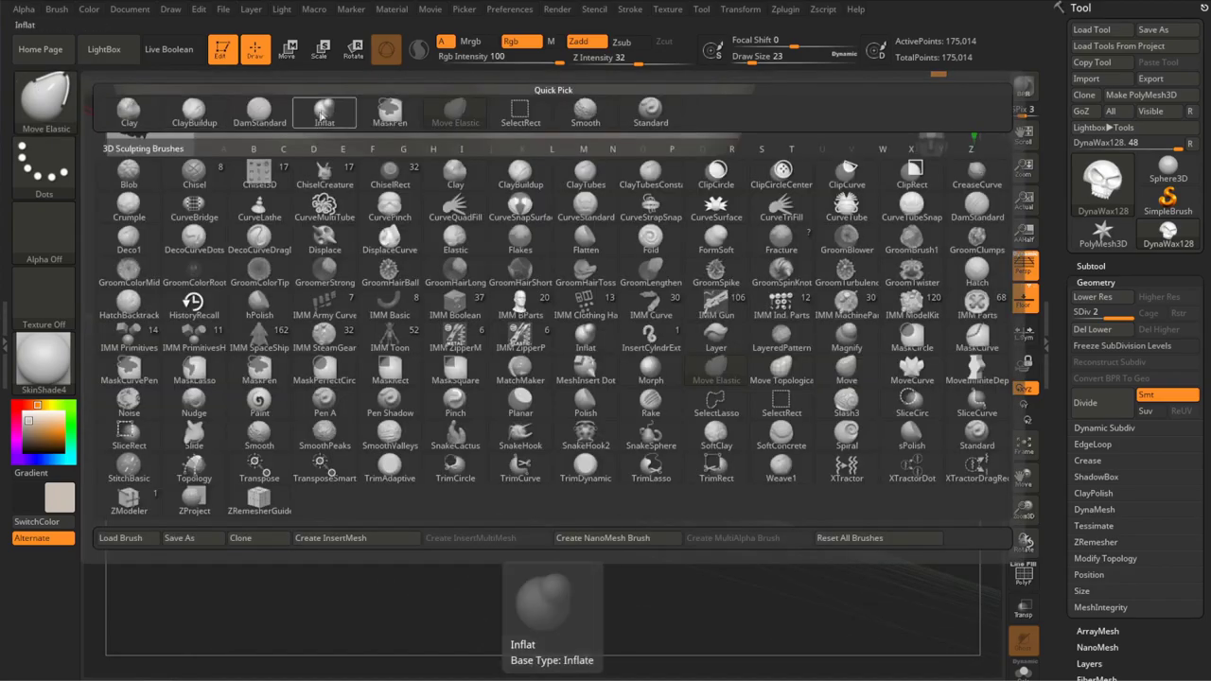
key("n")
mouse_move(222, 269)
right_mouse_down()
mouse_move(694, 410)
mouse_move(659, 448)
mouse_move(732, 435)
mouse_move(599, 547)
mouse_move(539, 443)
mouse_move(843, 316)
mouse_move(300, 470)
mouse_move(554, 346)
mouse_move(619, 362)
mouse_move(530, 312)
right_mouse_up()
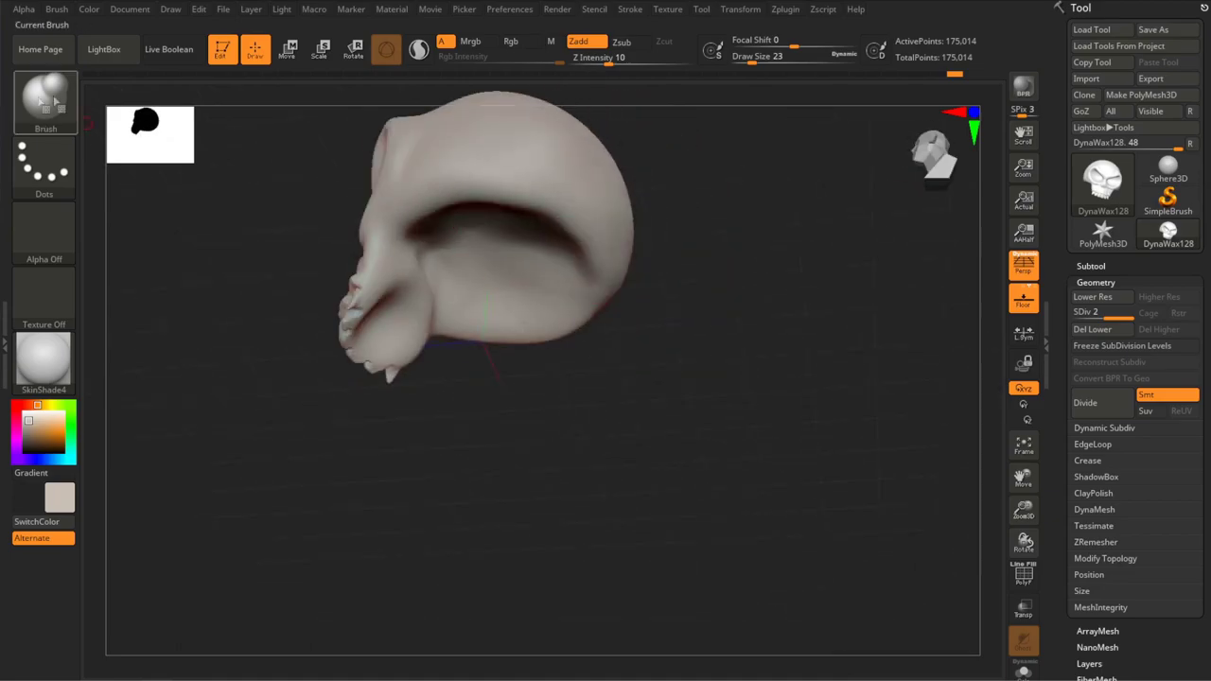
left_click(42, 101)
left_click(194, 112)
mouse_move(445, 236)
left_mouse_down()
mouse_move(544, 298)
mouse_move(491, 265)
mouse_move(568, 283)
left_mouse_up()
mouse_move(454, 199)
left_mouse_down()
mouse_move(564, 275)
mouse_move(596, 260)
left_mouse_up()
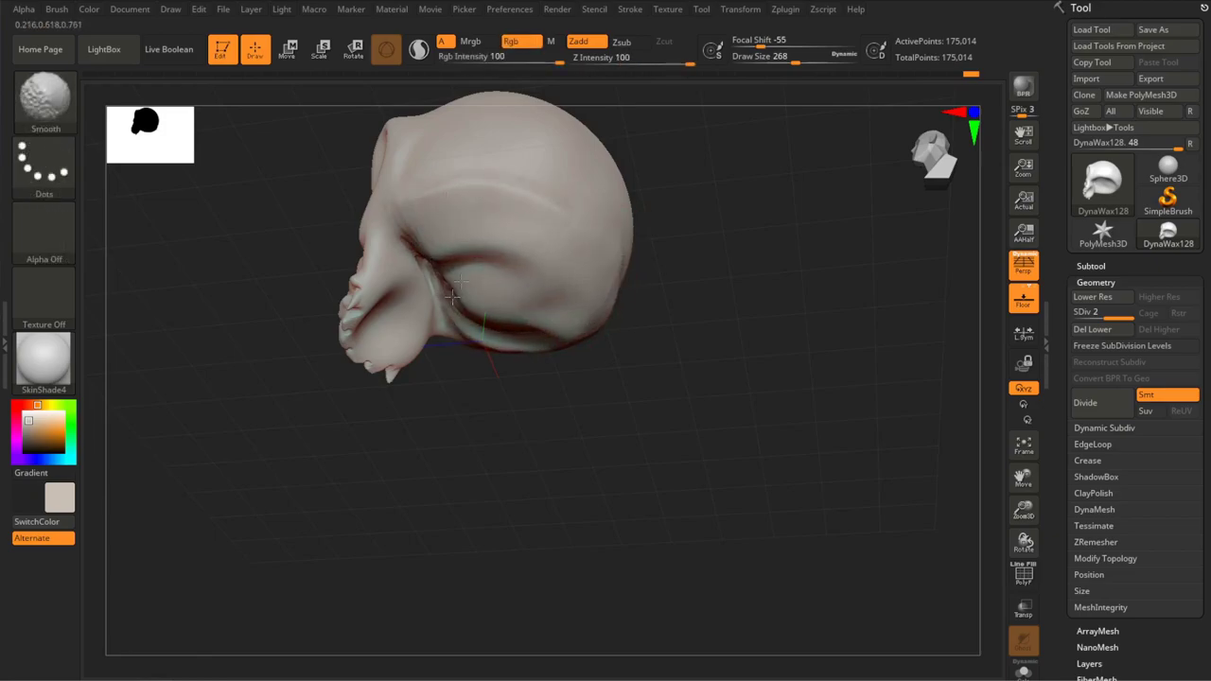
left_click_drag(419, 254, 437, 291, "shift")
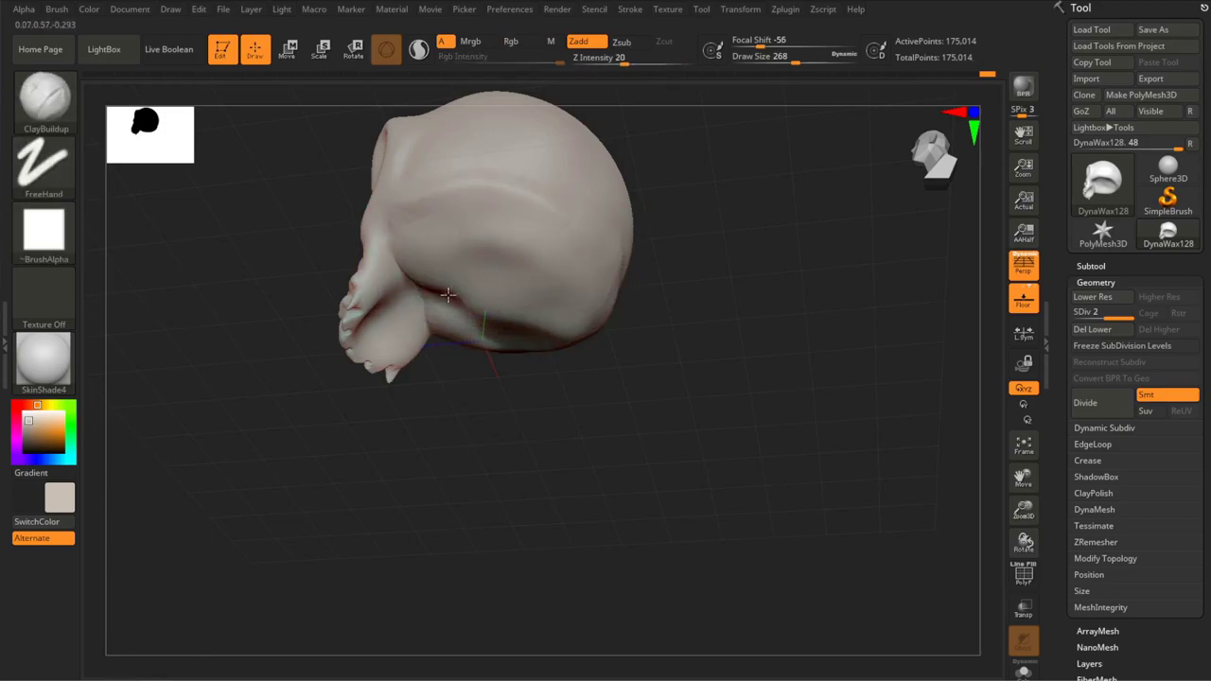
Step: Smooth the cranium surface with the Polish brush
key("b")
left_click(586, 402)
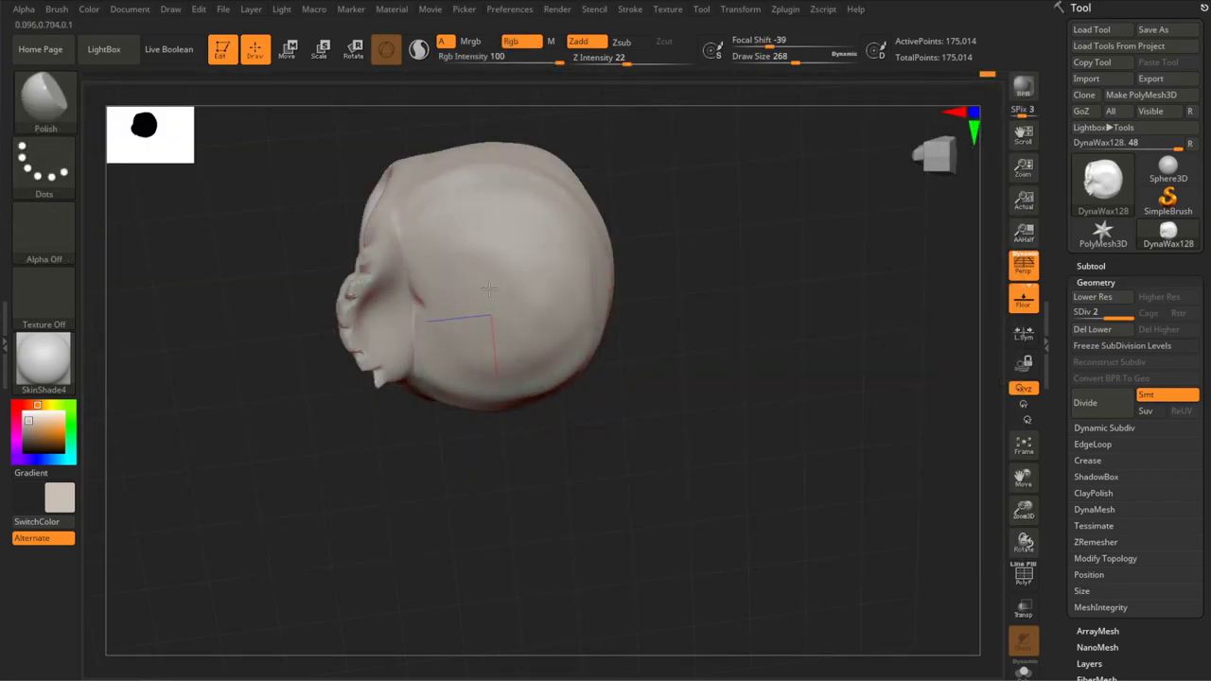
right_click_drag(489, 286, 537, 304)
left_click_drag(527, 288, 547, 317, "shift")
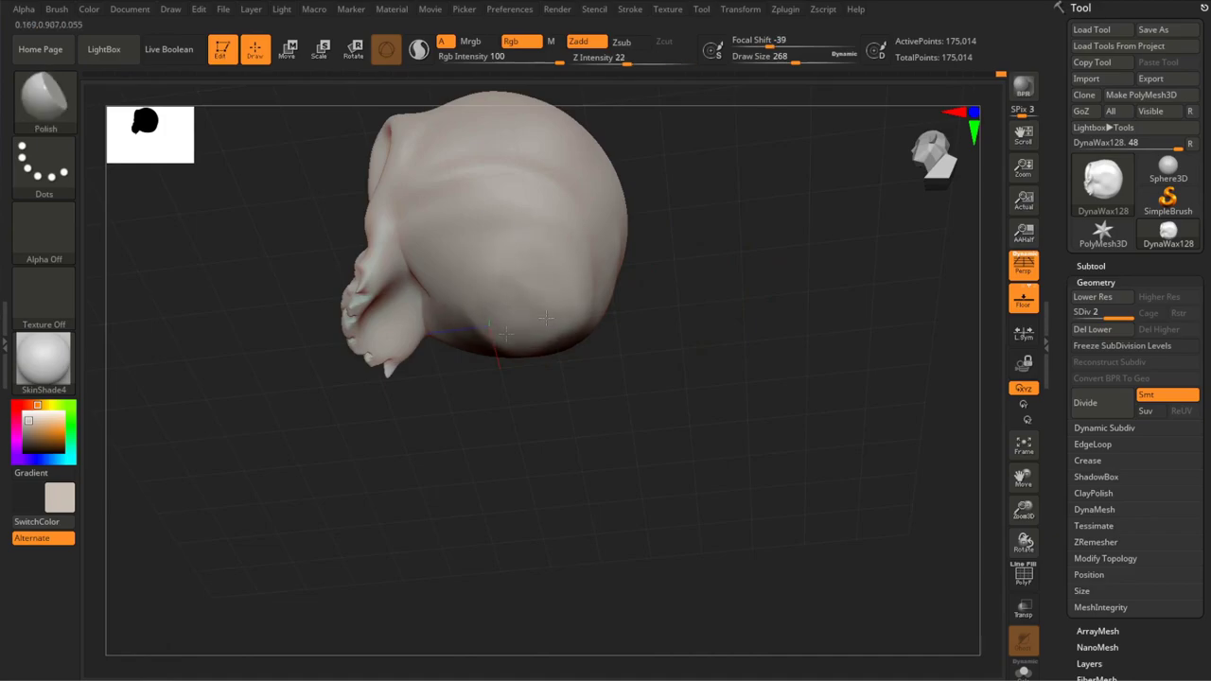
right_click_drag(544, 312, 589, 357)
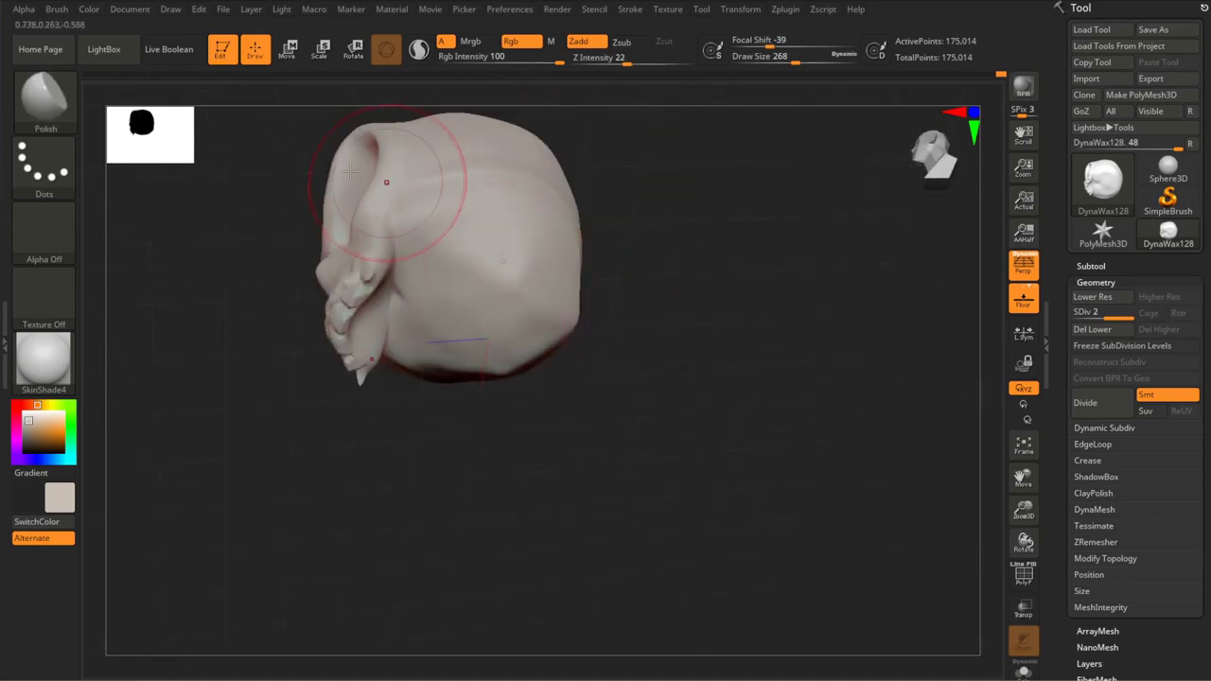
Step: Cut a flat plane into the back of the head with Planar at size 437, then smooth it
key("b")
left_click(520, 401)
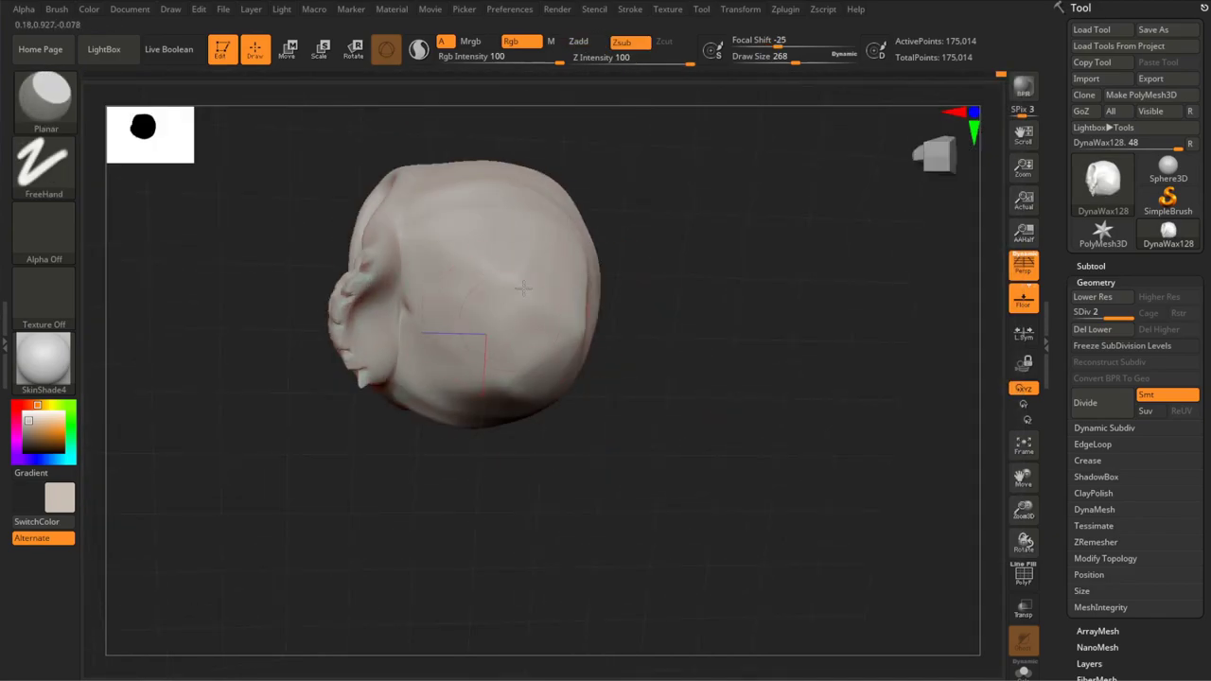
key("s")
left_click_drag(512, 238, 554, 202)
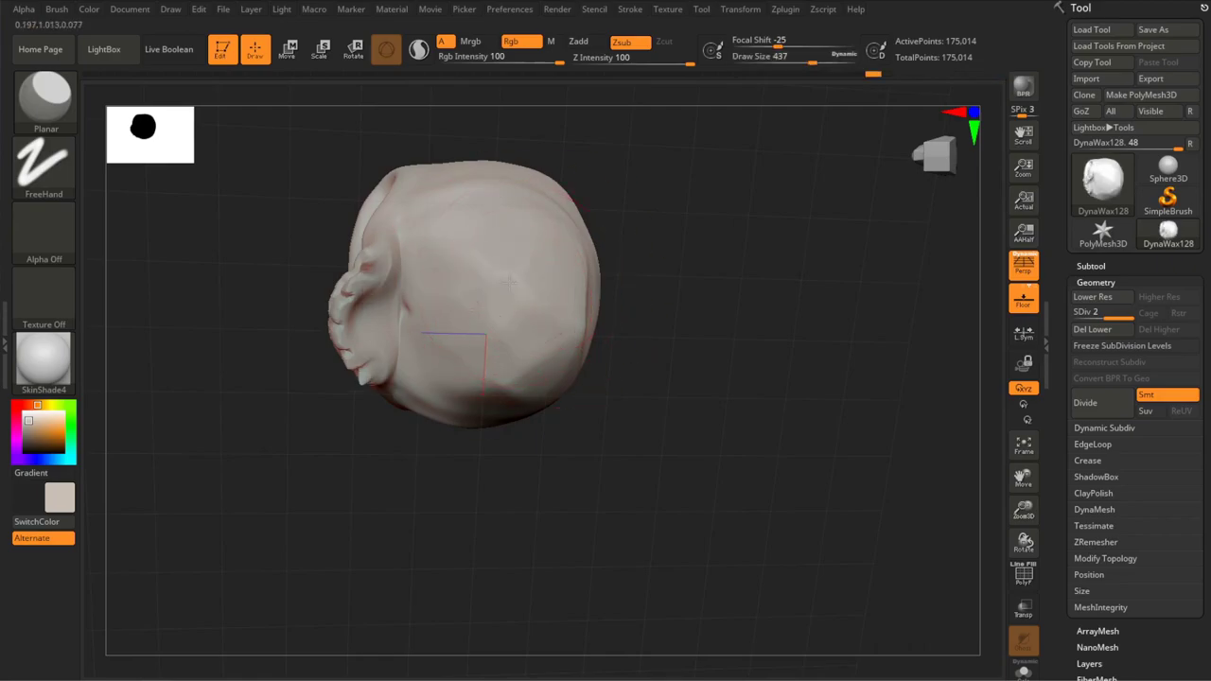
right_click_drag(463, 299, 530, 324)
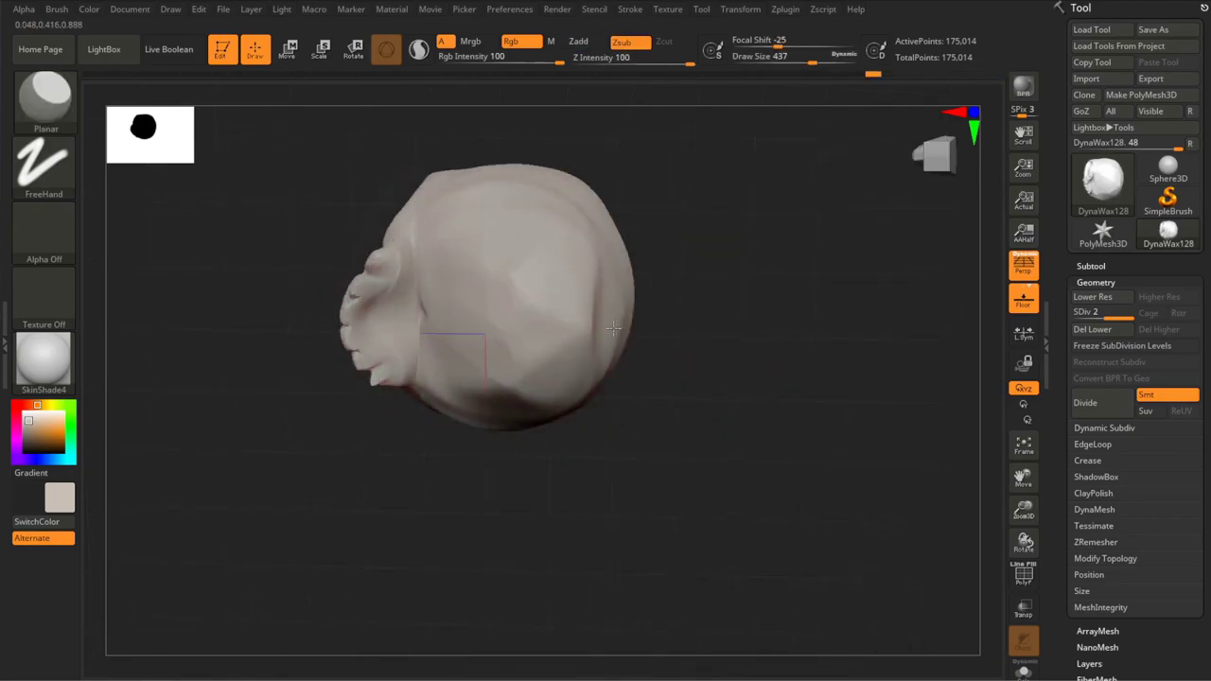
mouse_move(488, 360)
right_mouse_down()
mouse_move(600, 411)
mouse_move(489, 363)
right_mouse_up()
left_click_drag(585, 395, 575, 385)
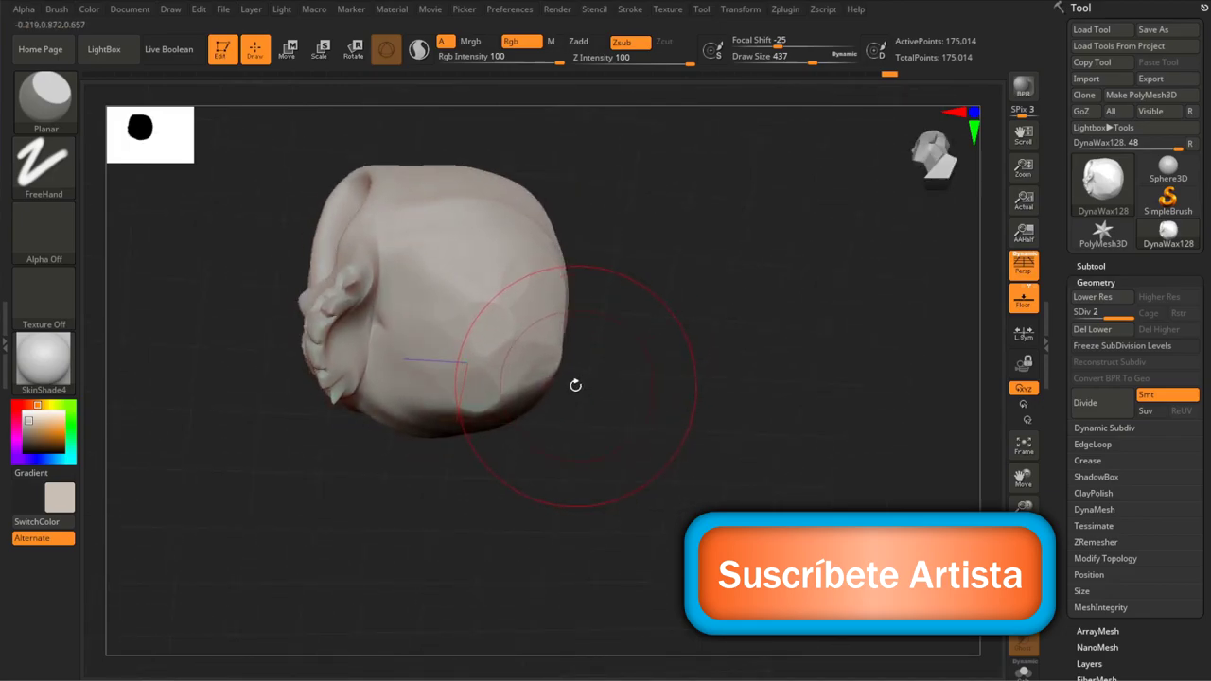
left_click_drag(503, 323, 711, 476)
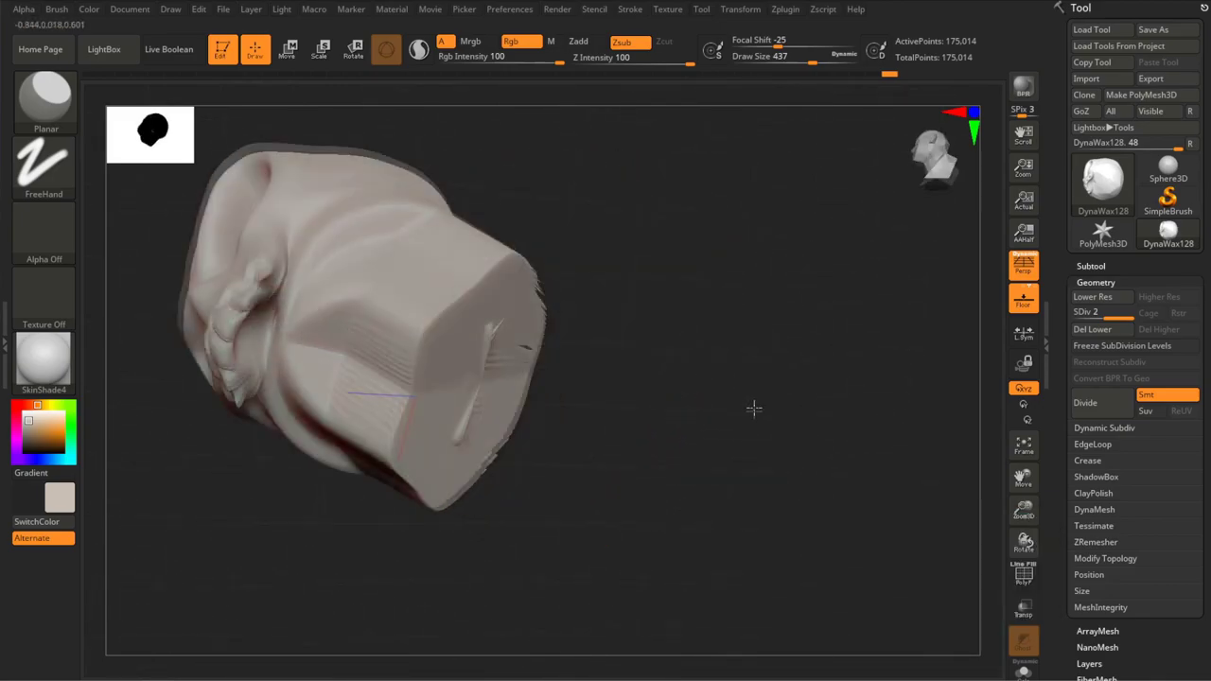
mouse_move(473, 311)
left_mouse_down()
mouse_move(665, 313)
mouse_move(567, 392)
mouse_move(649, 390)
mouse_move(540, 405)
mouse_move(697, 405)
mouse_move(573, 335)
mouse_move(643, 311)
mouse_move(622, 351)
mouse_move(577, 384)
mouse_move(297, 427)
left_mouse_up()
mouse_move(630, 346)
left_mouse_down()
mouse_move(374, 431)
mouse_move(906, 122)
mouse_move(725, 313)
mouse_move(698, 312)
mouse_move(681, 379)
mouse_move(620, 405)
left_mouse_up()
left_click_drag(635, 478, 571, 444)
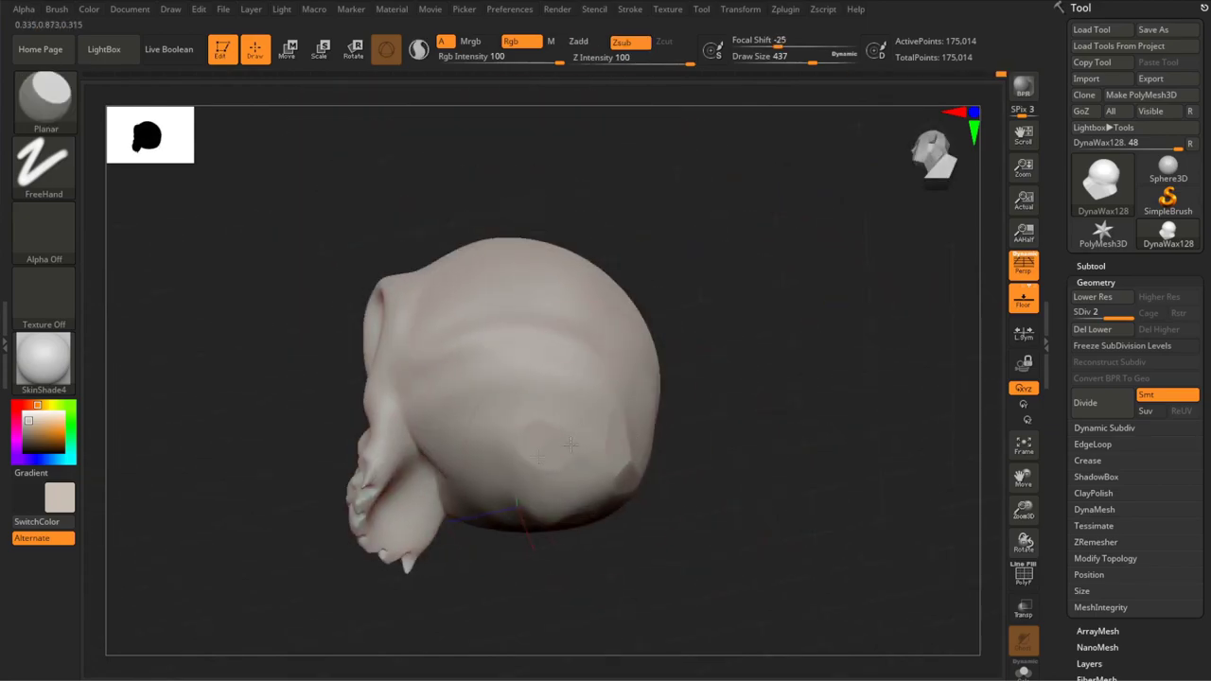
Step: Trim a flat area on the skull with the TrimDynamic brush
key("b")
key("t")
key("d")
left_click_drag(522, 406, 533, 462)
left_click_drag(738, 444, 789, 445)
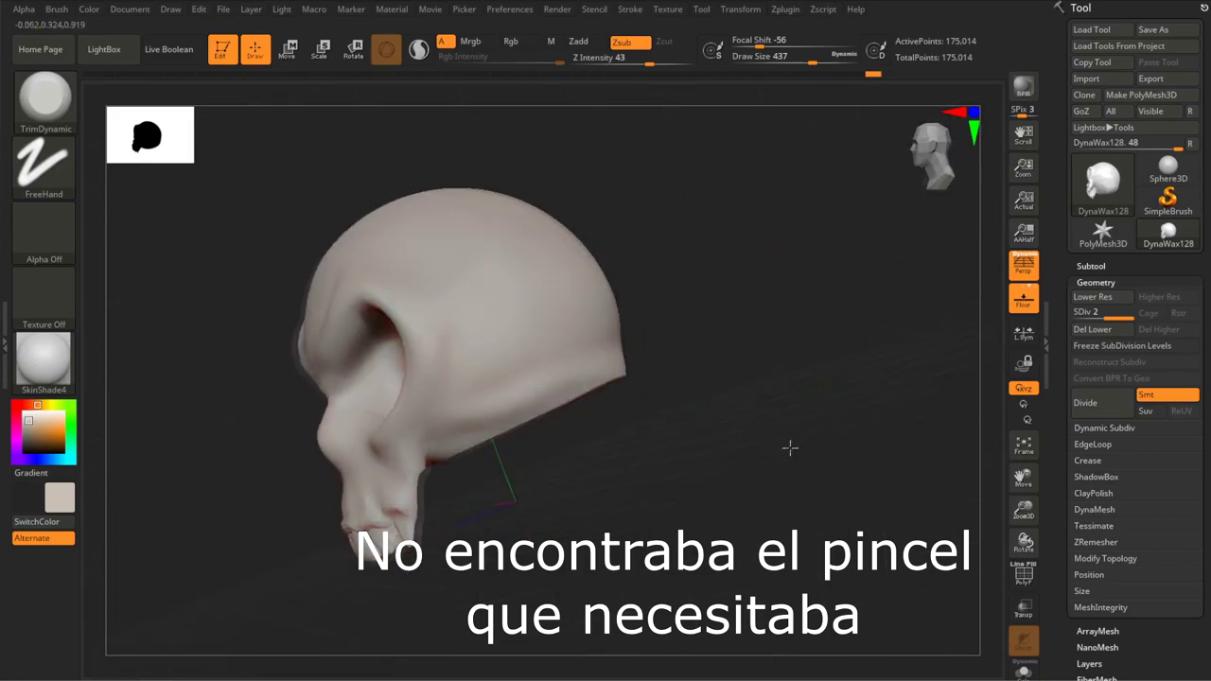
Step: Select Standard at brush size 192 and orbit around to face the skull
key("b")
key("s")
key("t")
key("s")
left_click_drag(738, 360, 811, 400, "shift")
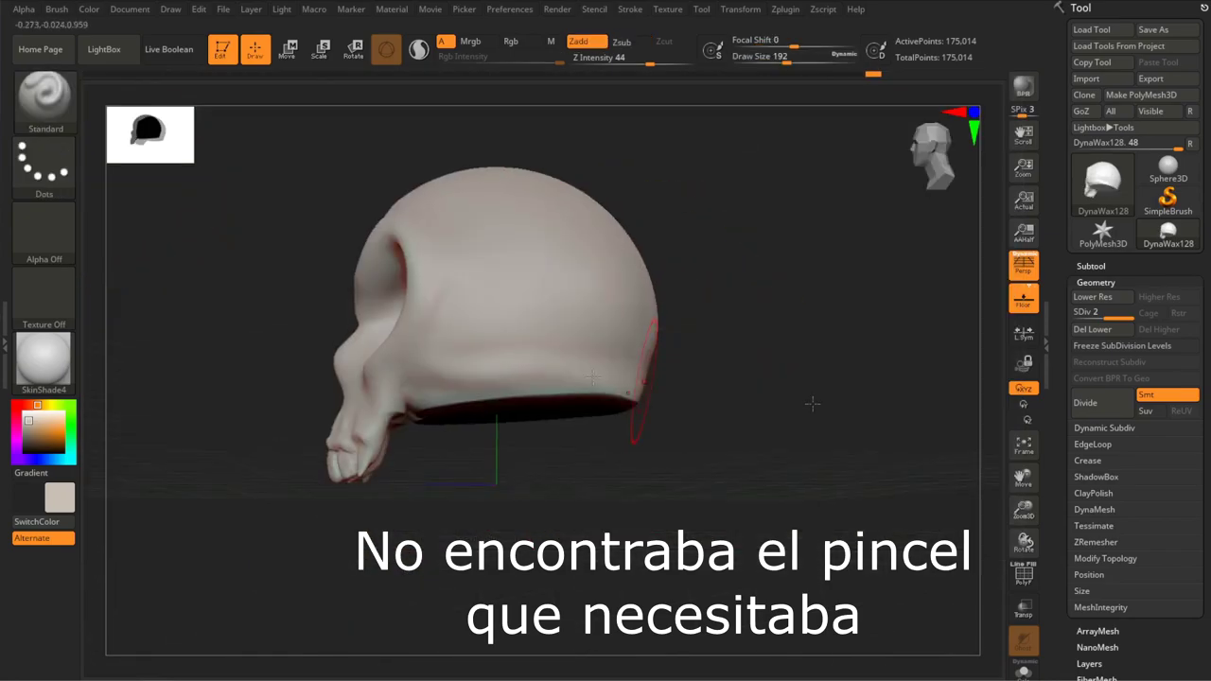
left_click_drag(529, 368, 651, 385)
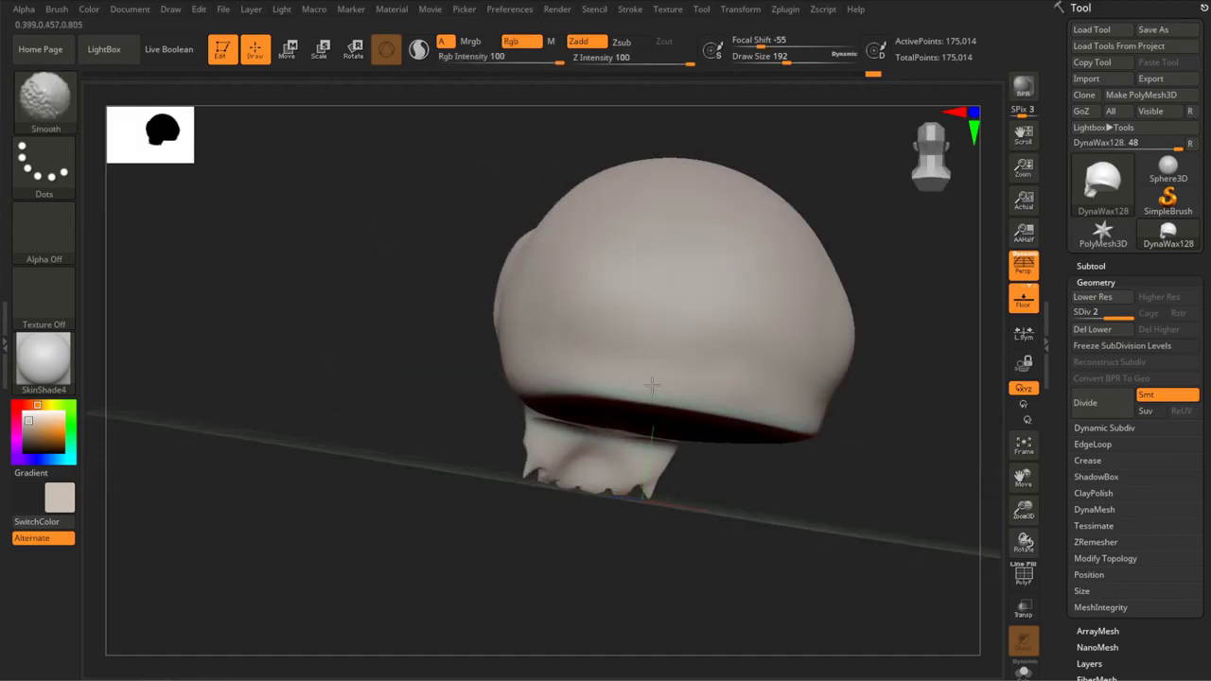
left_click_drag(606, 295, 703, 357)
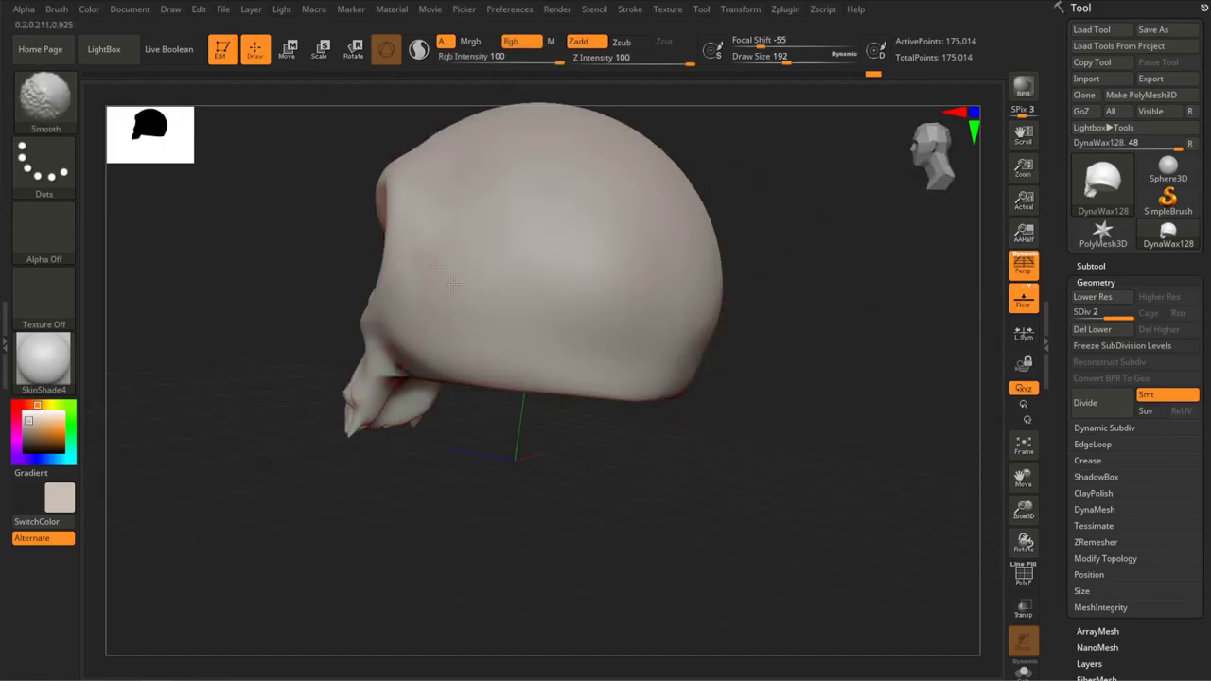
mouse_move(634, 334)
left_mouse_down()
mouse_move(473, 413)
mouse_move(810, 405)
left_mouse_up()
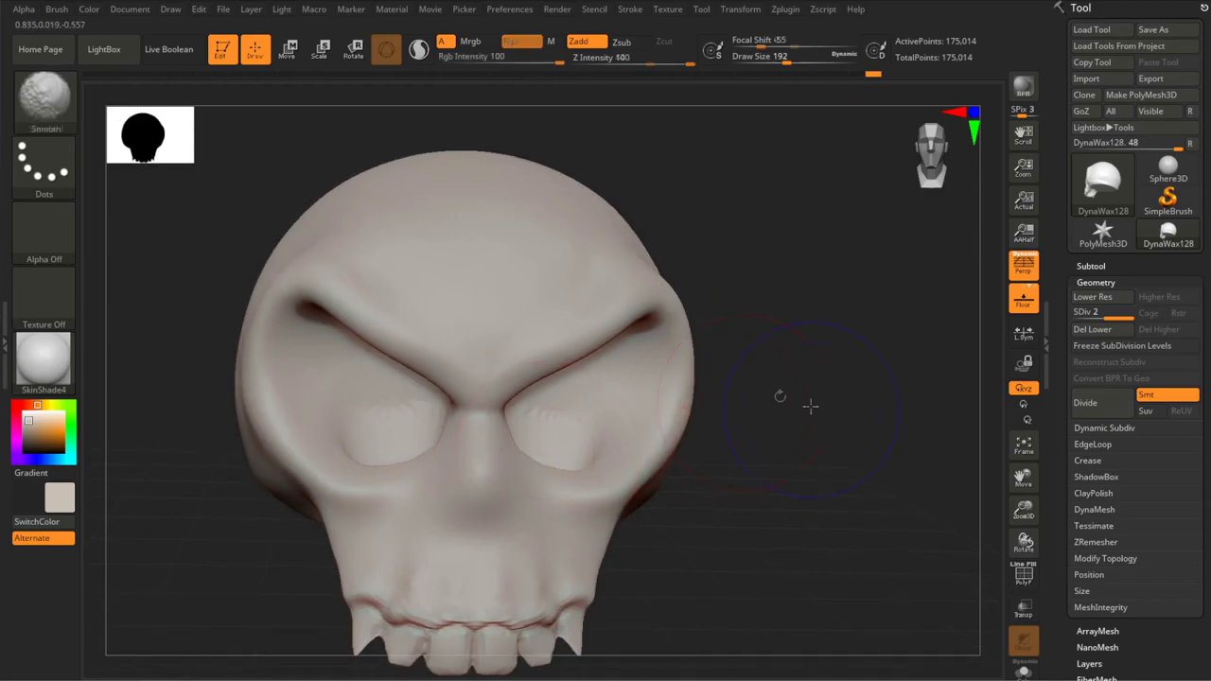
Step: Carve a groove into the nose with DamStandard, smooth around it, and check the profile
left_click(45, 93)
left_click(407, 430)
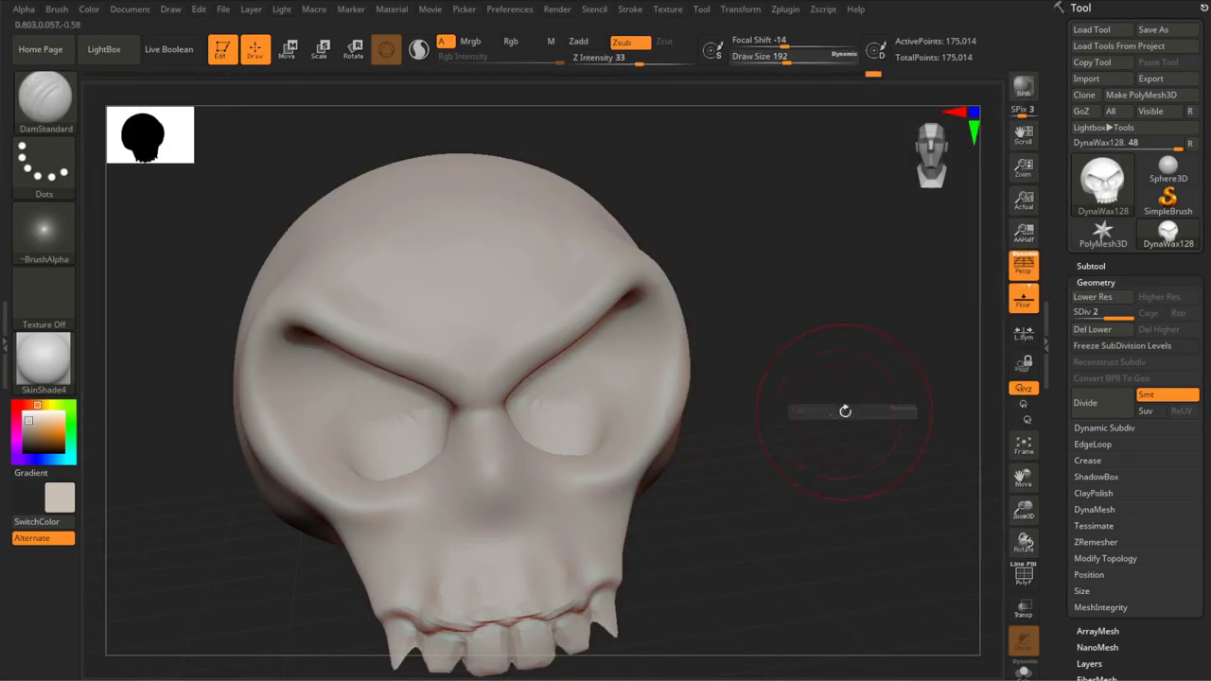
left_click_drag(493, 474, 486, 506)
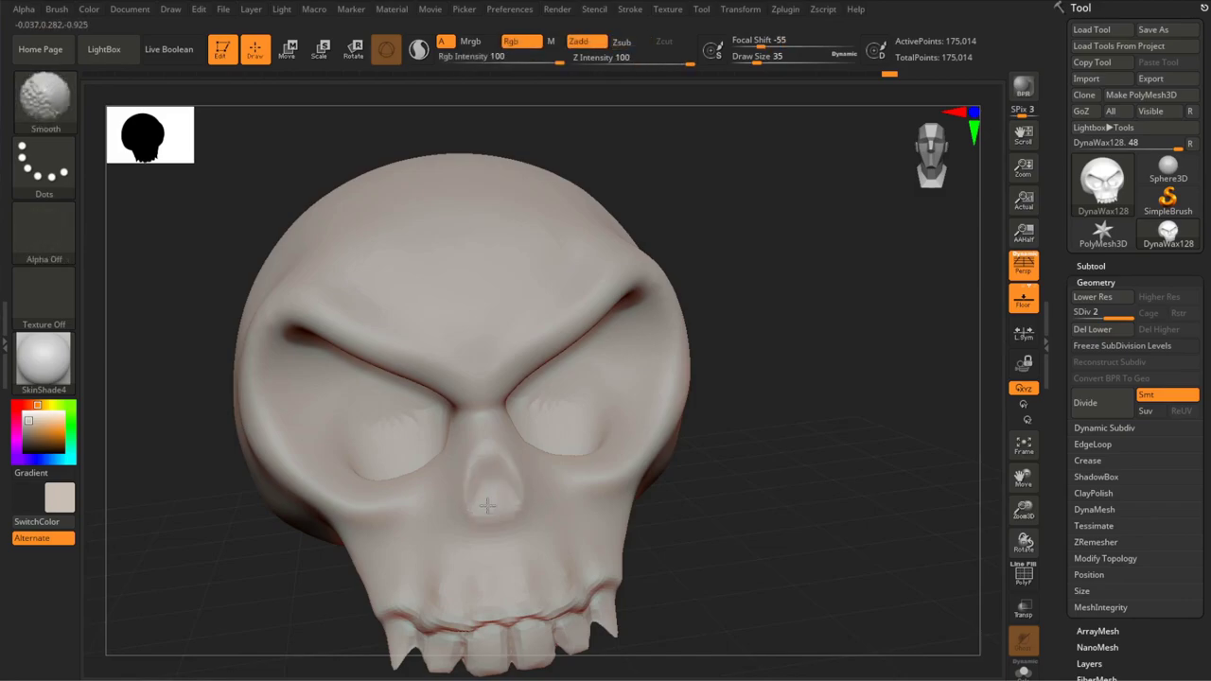
left_click_drag(784, 392, 803, 410)
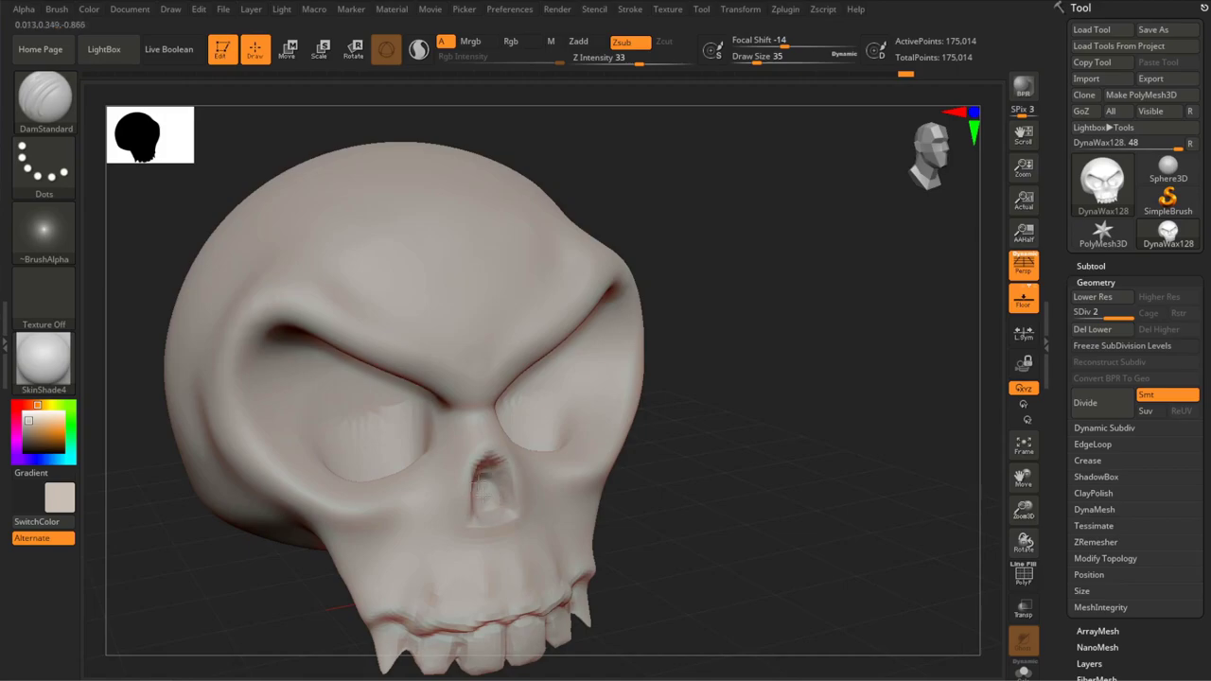
left_click_drag(661, 444, 485, 461)
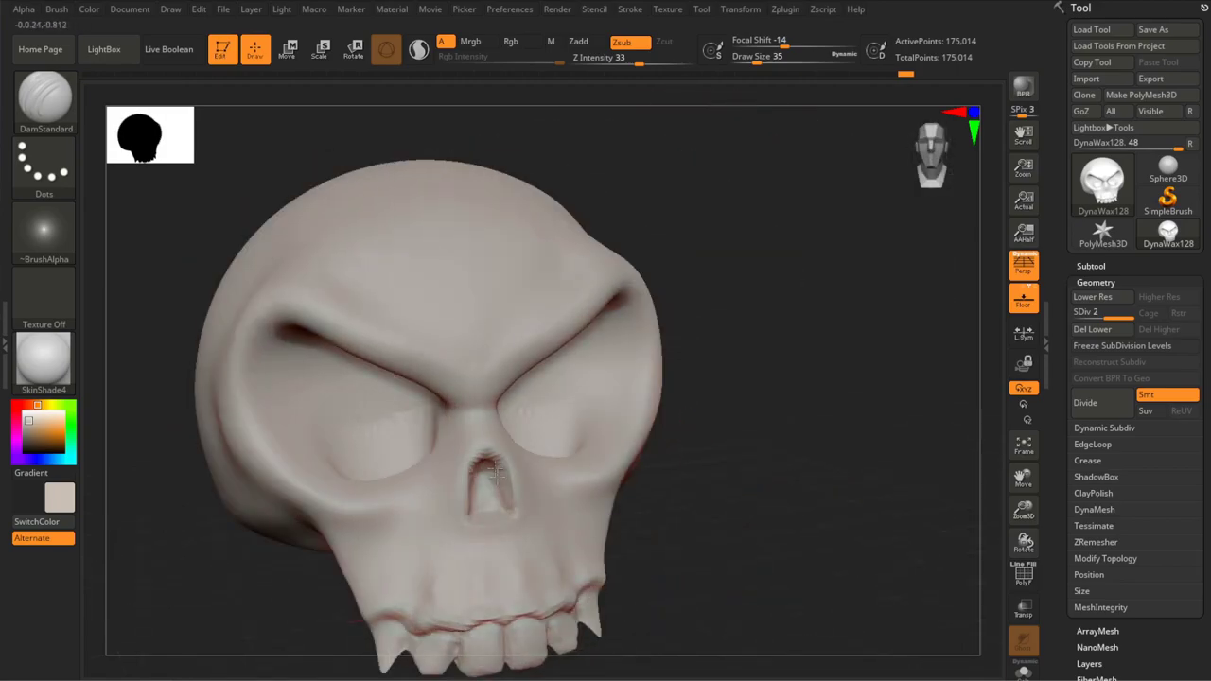
left_click_drag(649, 496, 663, 473)
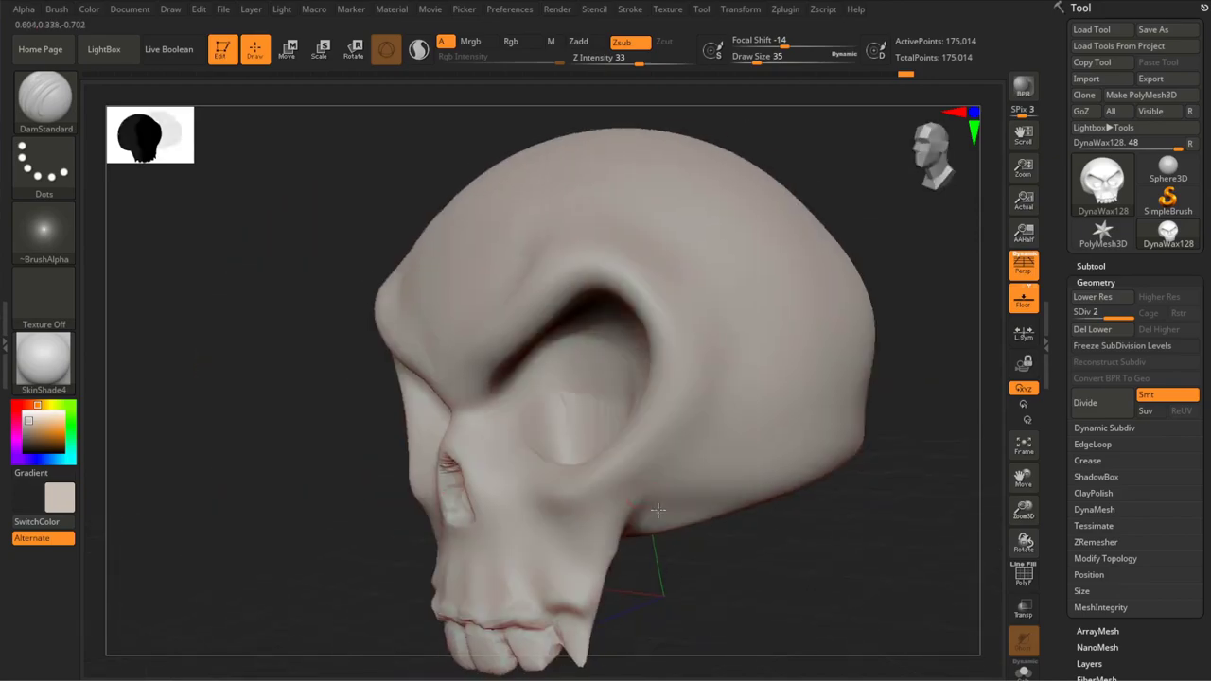
key("b")
key("s")
key("t")
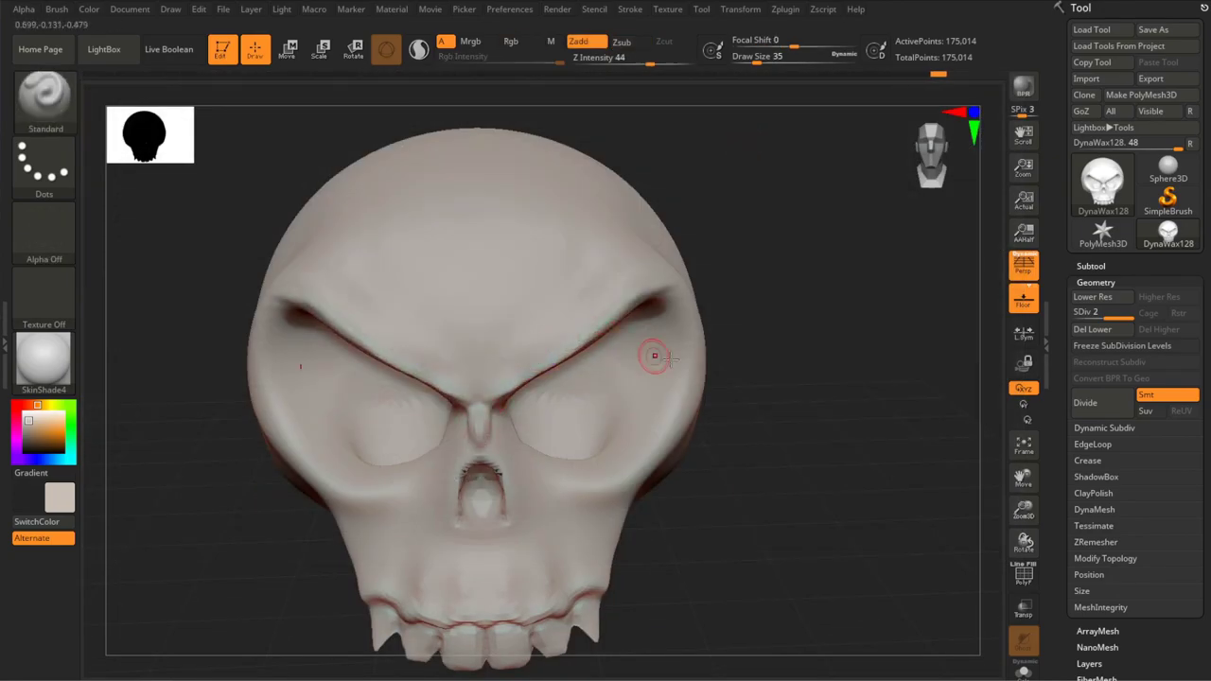
Step: Smooth both of the skull's cheeks from a front view
left_click_drag(649, 351, 519, 384)
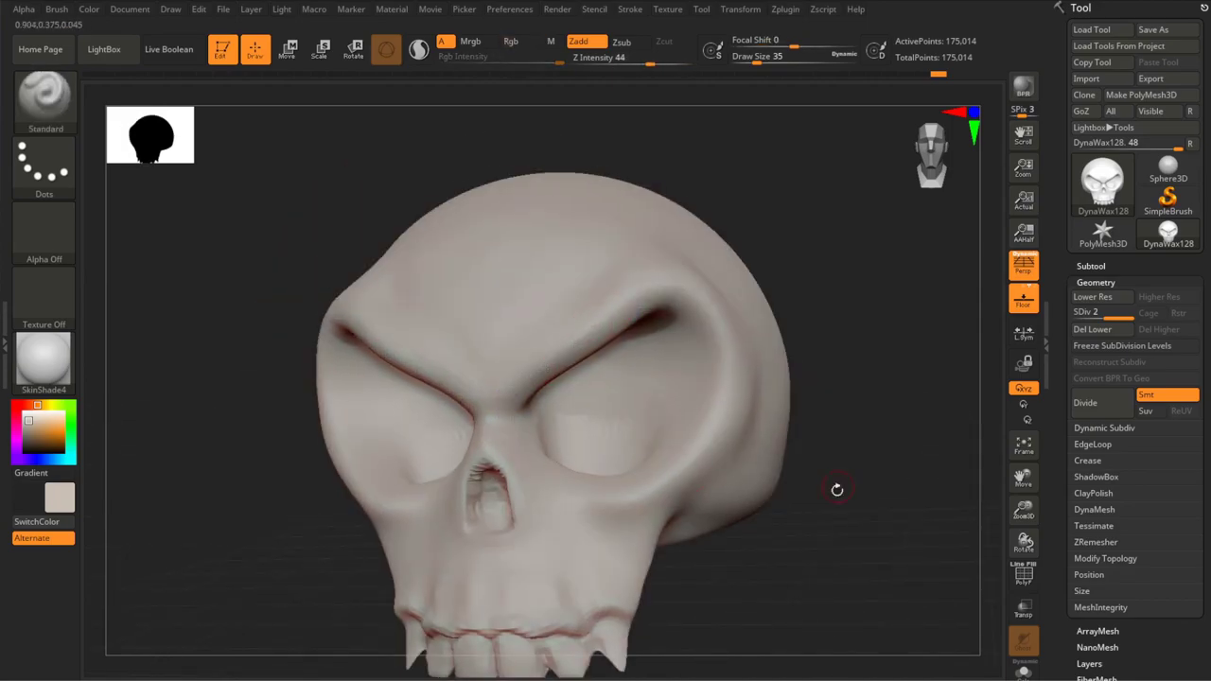
left_click_drag(835, 489, 477, 423, "shift")
mouse_move(628, 519)
left_mouse_down("shift")
mouse_move(628, 473)
mouse_move(680, 438)
left_mouse_up("shift")
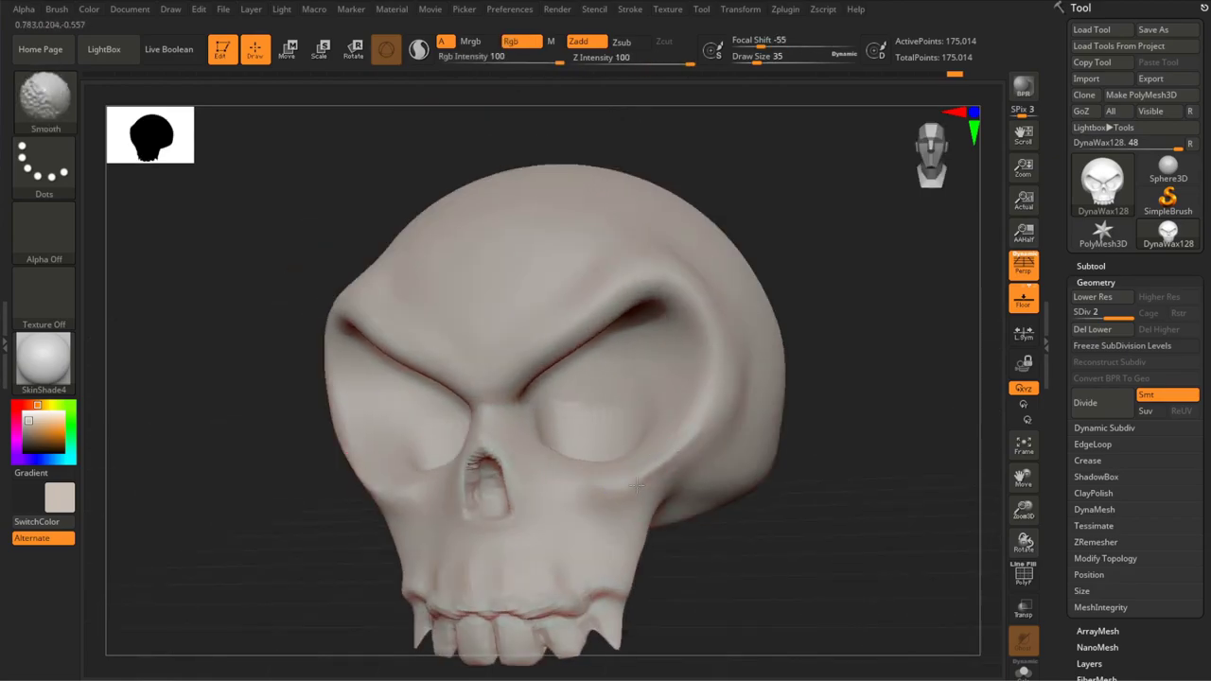
left_click_drag(659, 465, 754, 521, "shift")
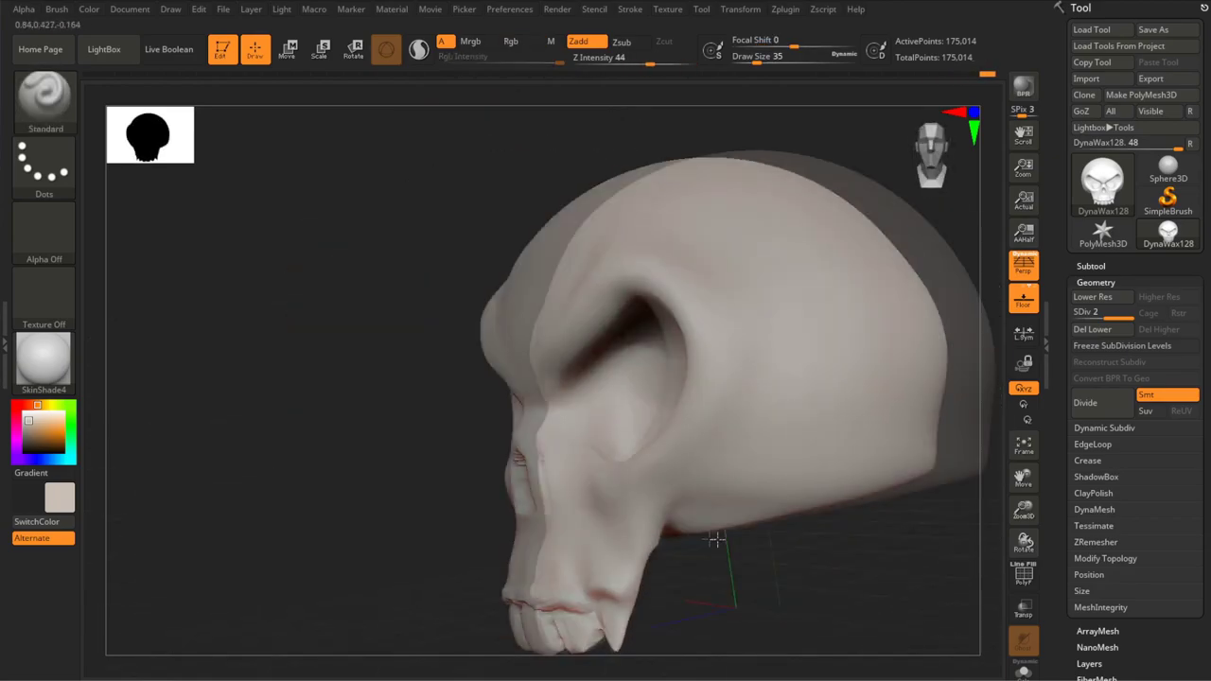
Step: Widen the nasal opening with the Move Elastic brush and smooth the area around it
key("b")
key("m")
key("e")
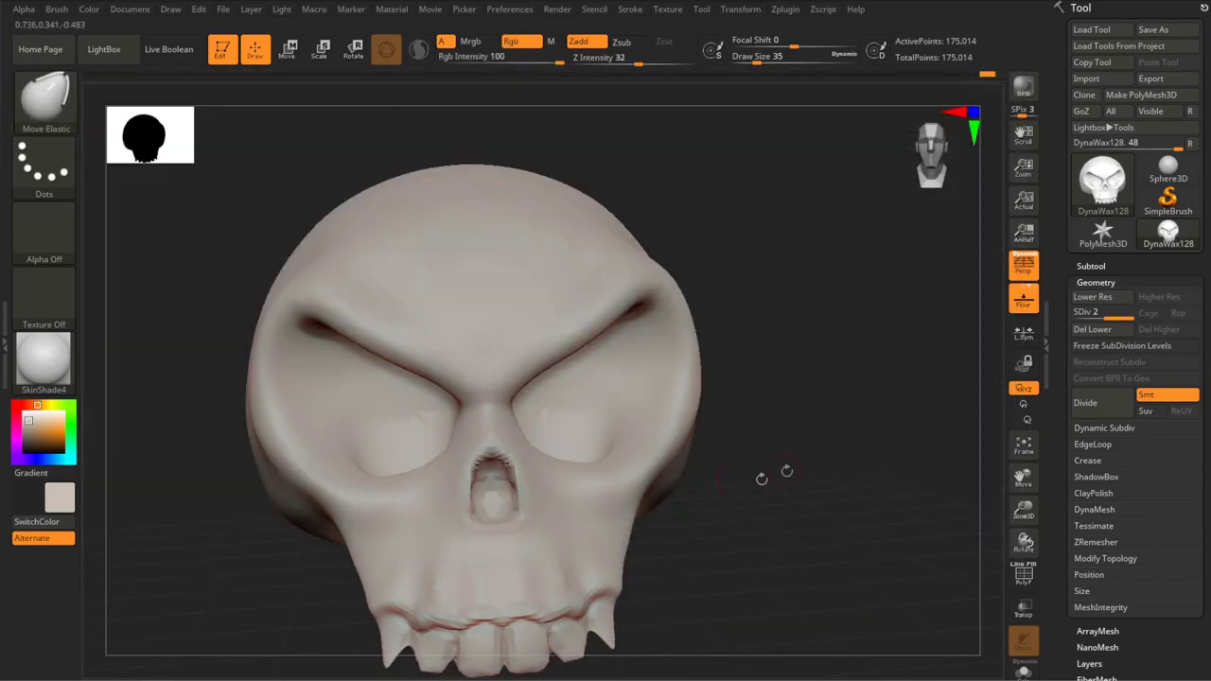
mouse_move(503, 481)
left_mouse_down()
mouse_move(530, 515)
mouse_move(523, 433)
mouse_move(662, 416)
left_mouse_up()
left_click_drag(764, 426, 735, 410, "alt")
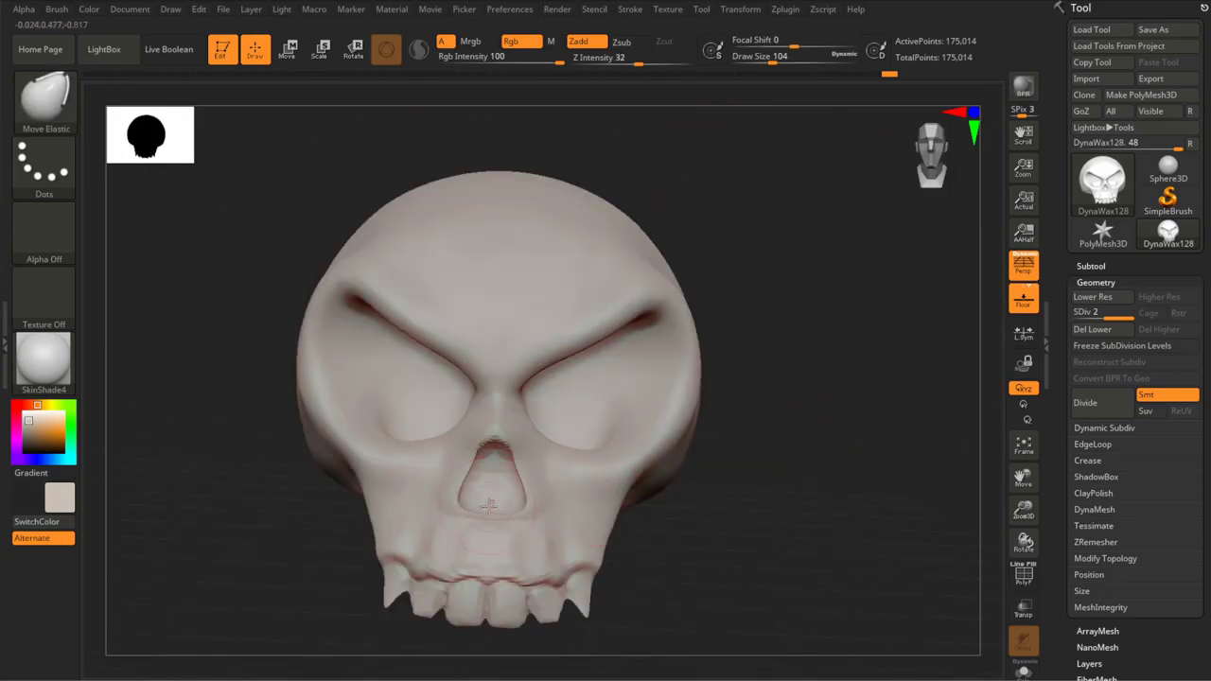
mouse_move(495, 419)
left_mouse_down()
mouse_move(554, 500)
mouse_move(512, 516)
mouse_move(284, 530)
mouse_move(98, 127)
left_mouse_up()
Step: Select DamStandard and Shift-smooth the jagged upper edge of the nose opening
key("b")
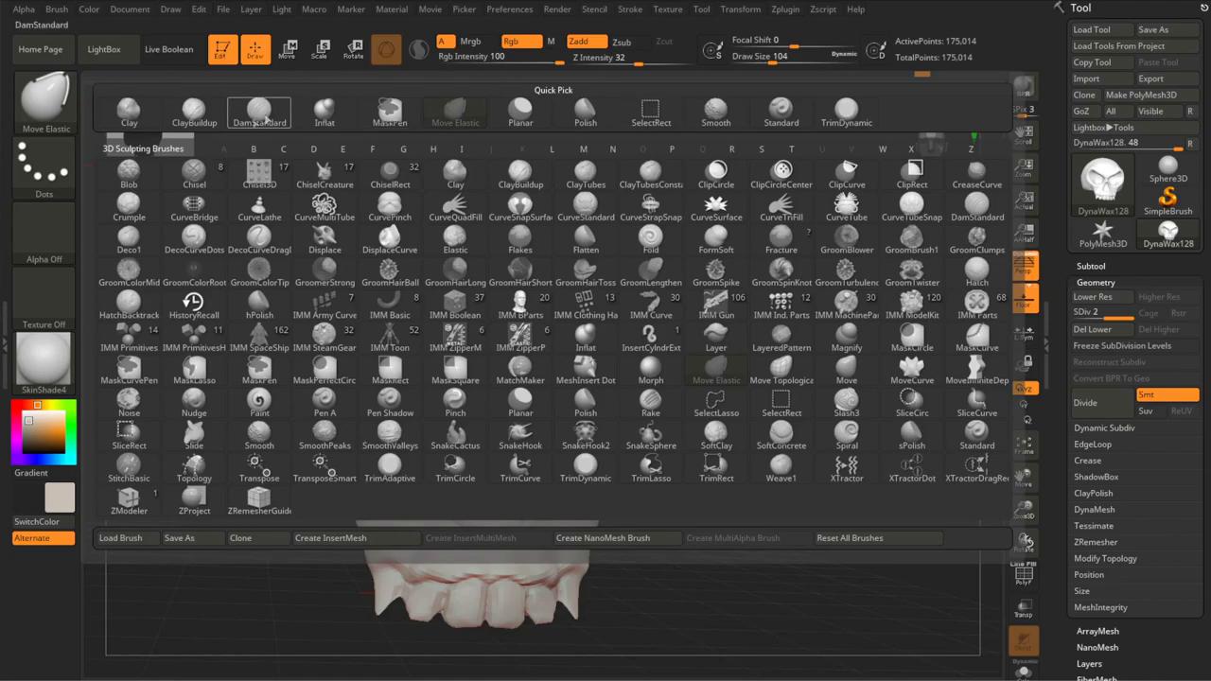
left_click(254, 121)
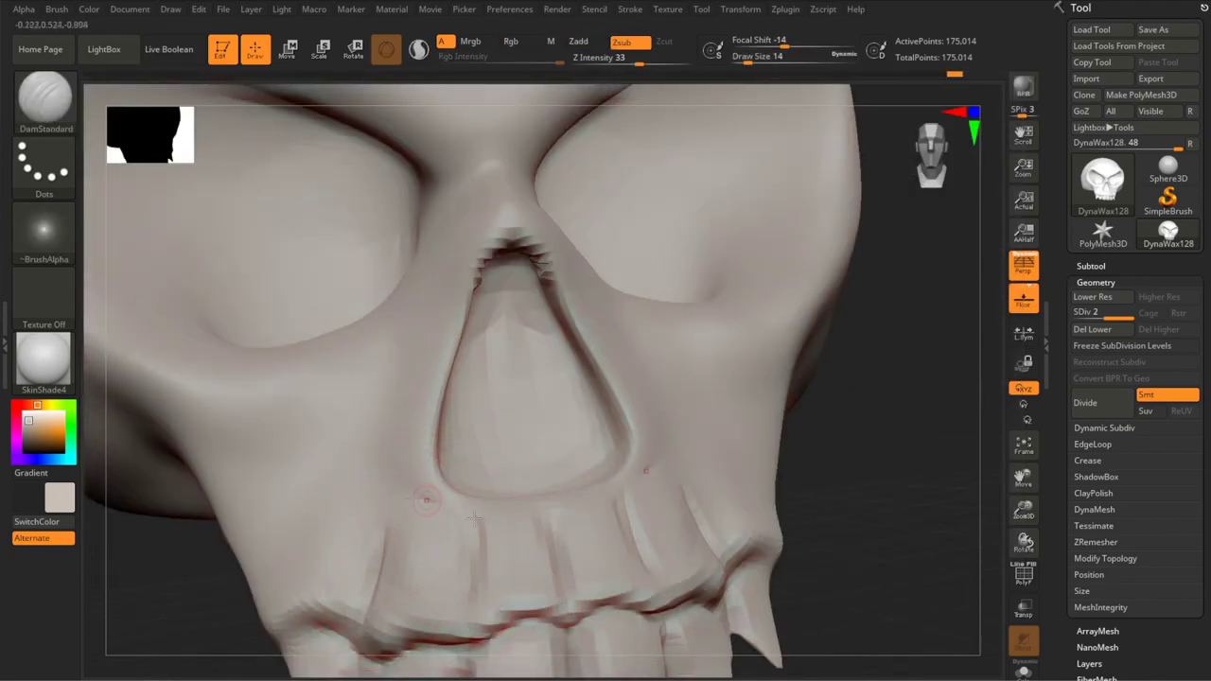
key("shift")
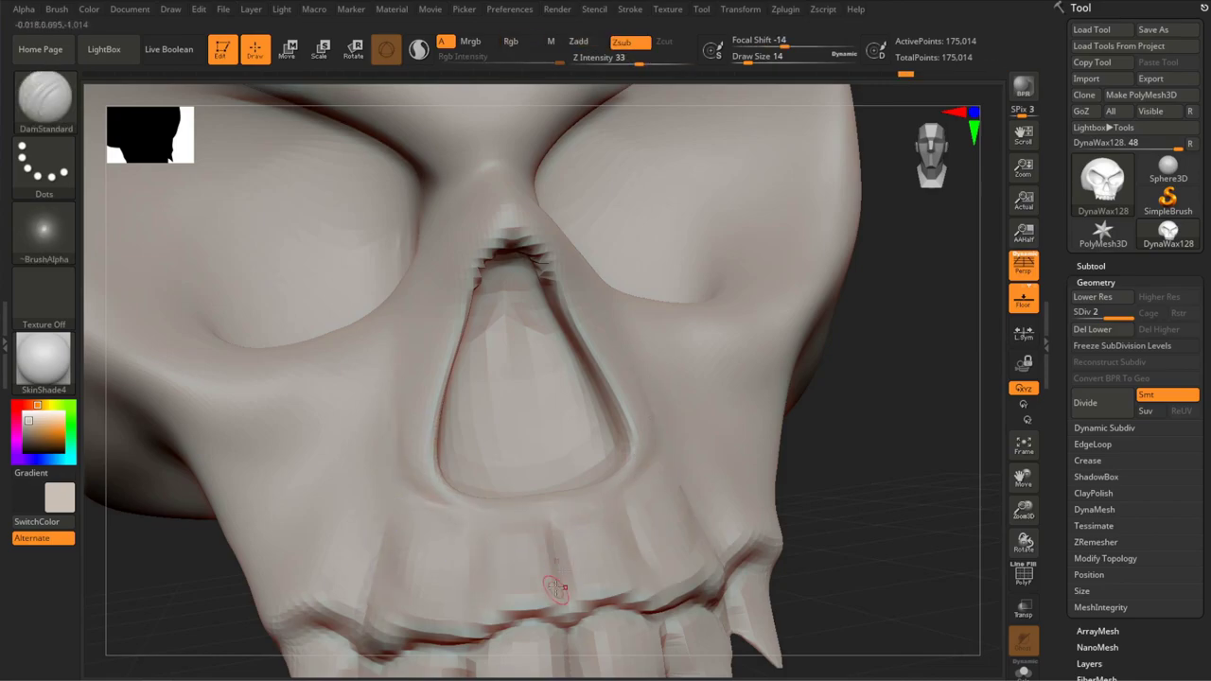
key("shift")
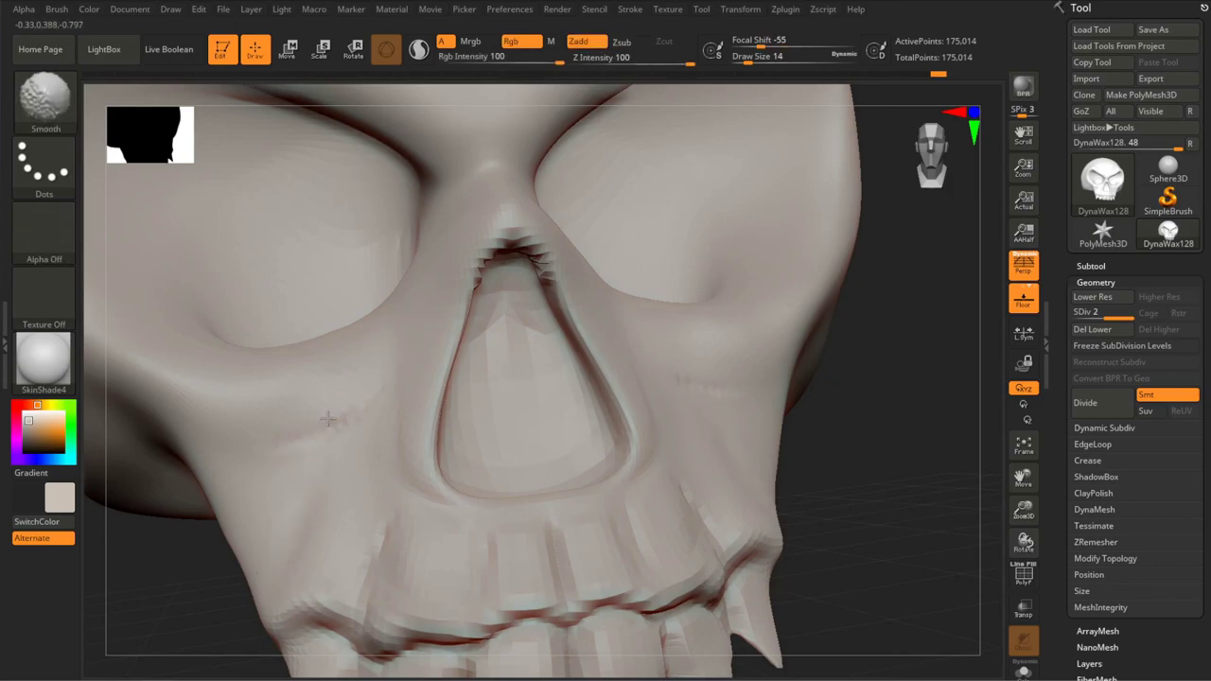
right_click_drag(385, 389, 616, 303, "ctrl")
left_click_drag(473, 248, 515, 241, "shift")
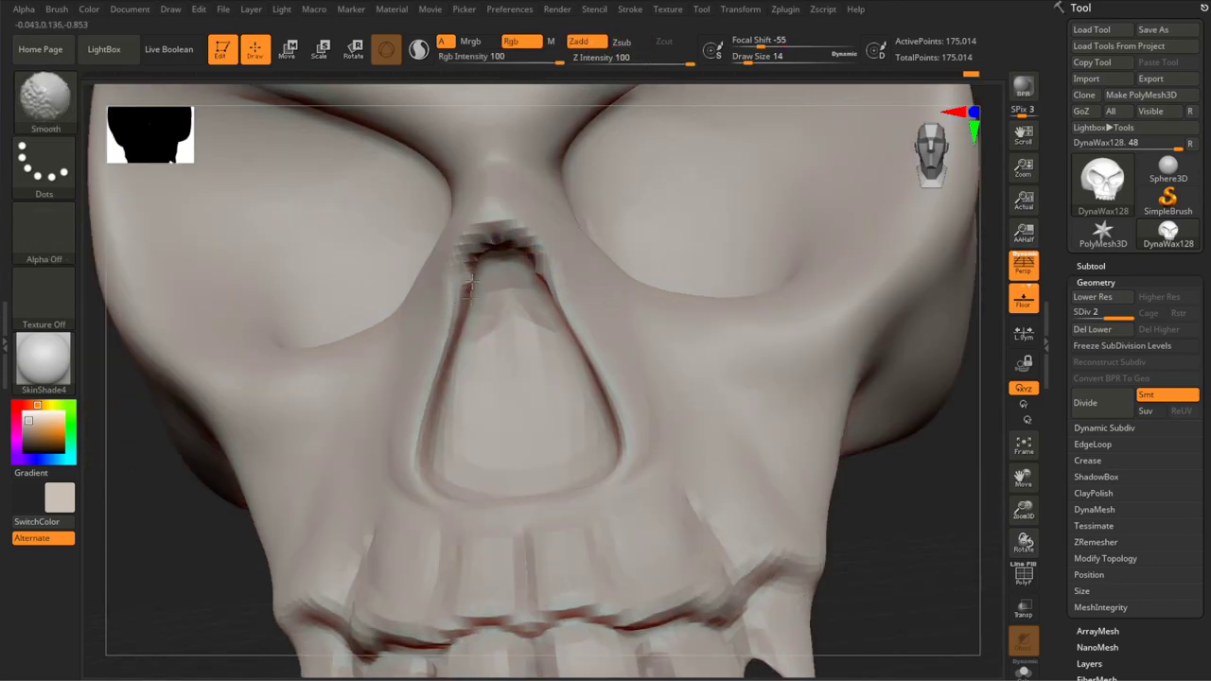
key("b")
key("Escape")
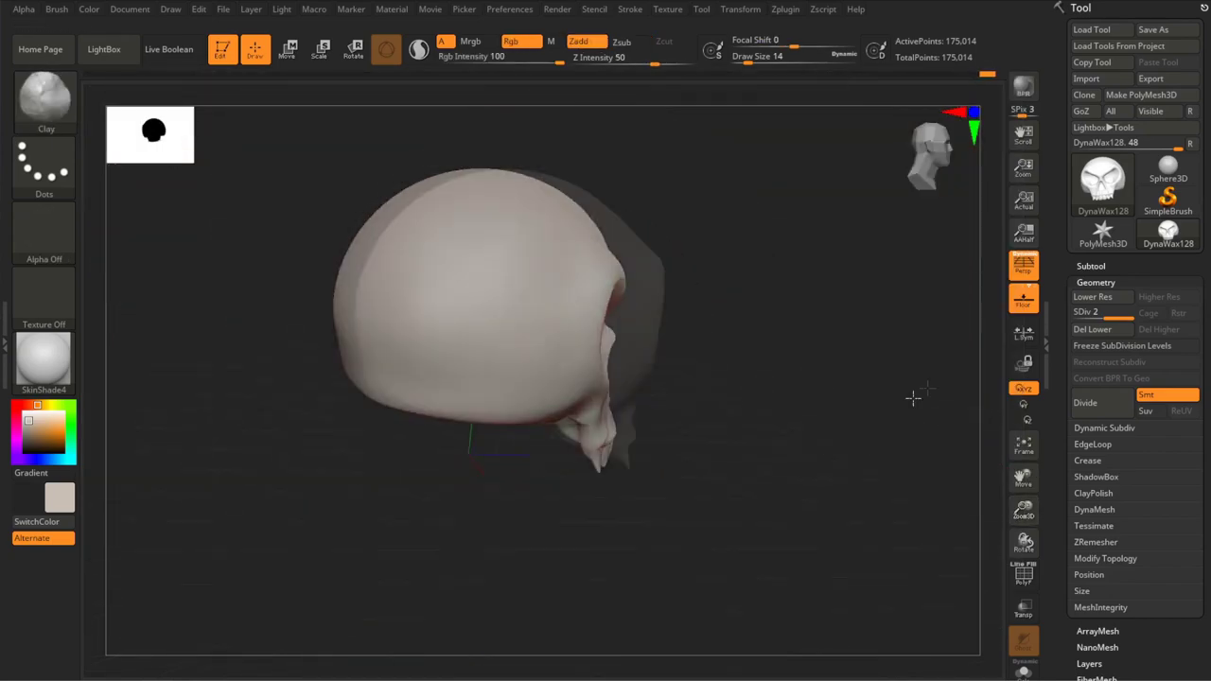
Step: Append a Cube3D subtool and make it the active part
left_click_drag(911, 397, 746, 432)
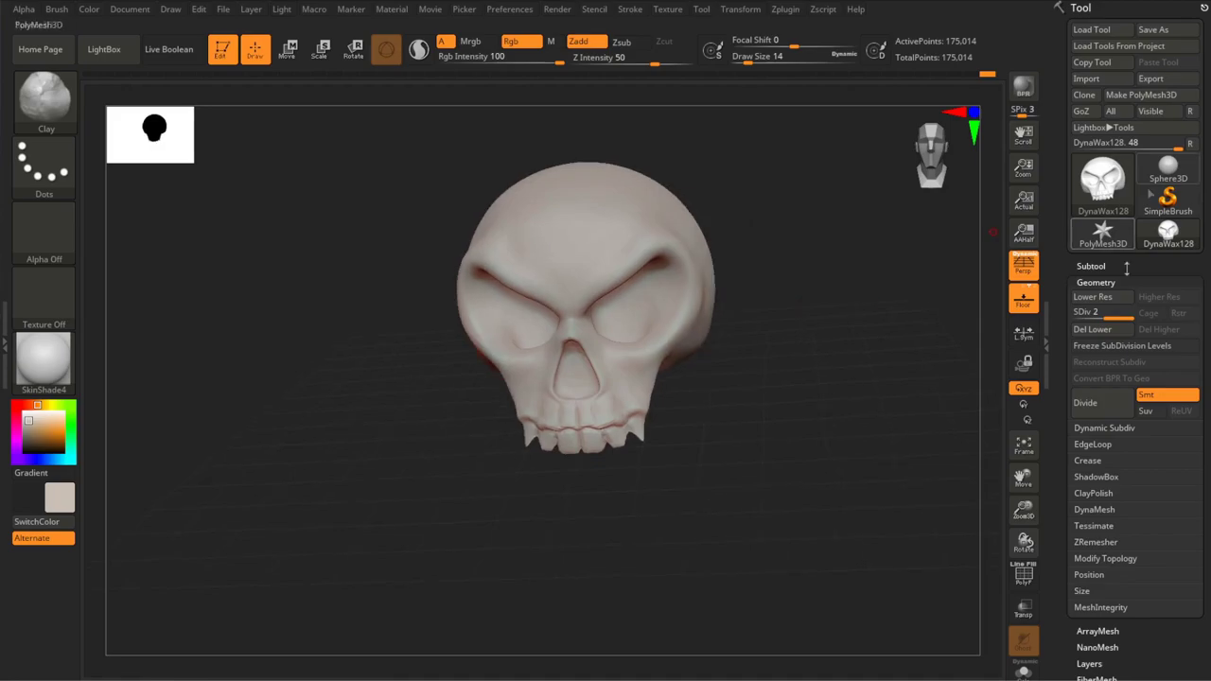
left_click(1116, 267)
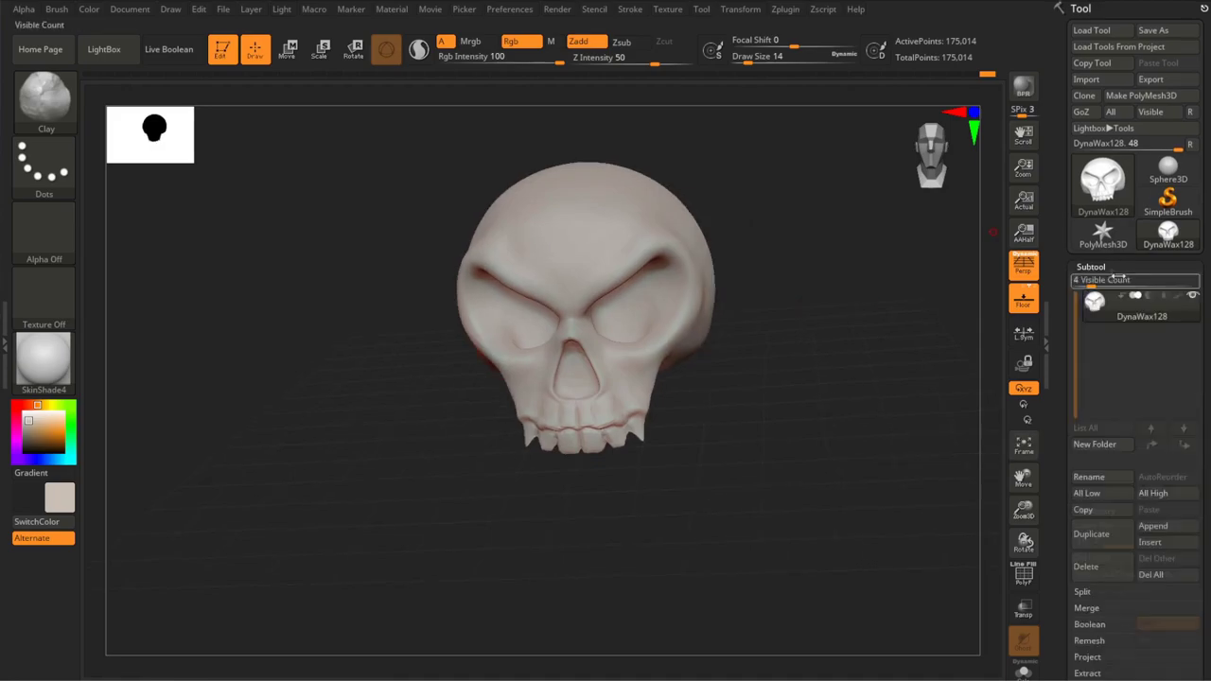
left_click(1154, 527)
mouse_move(762, 400)
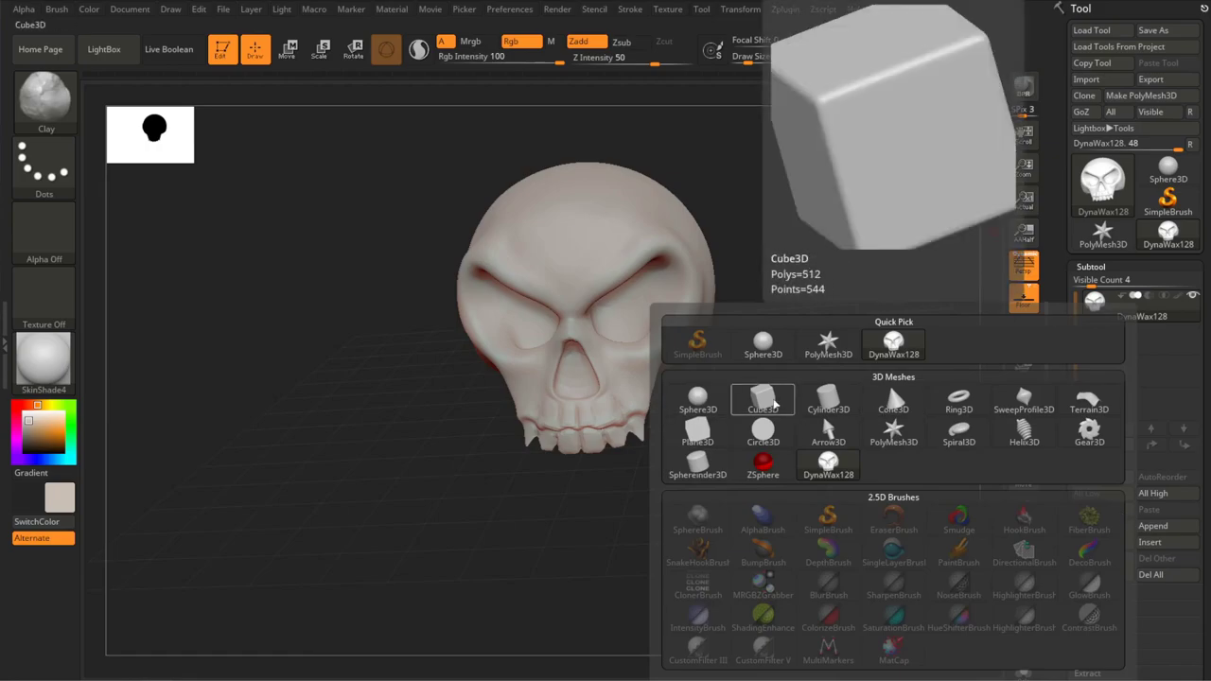
left_click(773, 401)
left_click(320, 49)
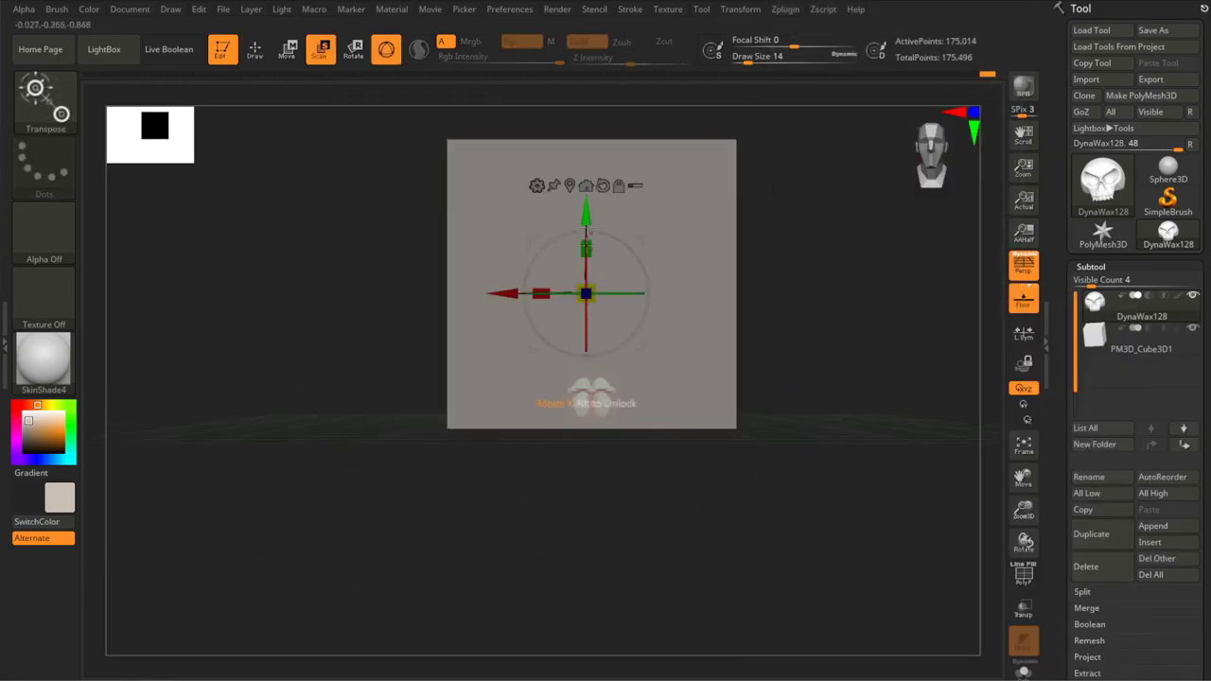
Step: Scale the cube into a long, flat, wide slab beneath the skull
left_click(586, 248, "alt")
mouse_move(589, 247)
left_mouse_down()
mouse_move(586, 451)
mouse_move(284, 456)
left_mouse_up()
left_click_drag(568, 606, 640, 535)
mouse_move(540, 454)
left_mouse_down()
mouse_move(487, 456)
mouse_move(487, 417)
left_mouse_up()
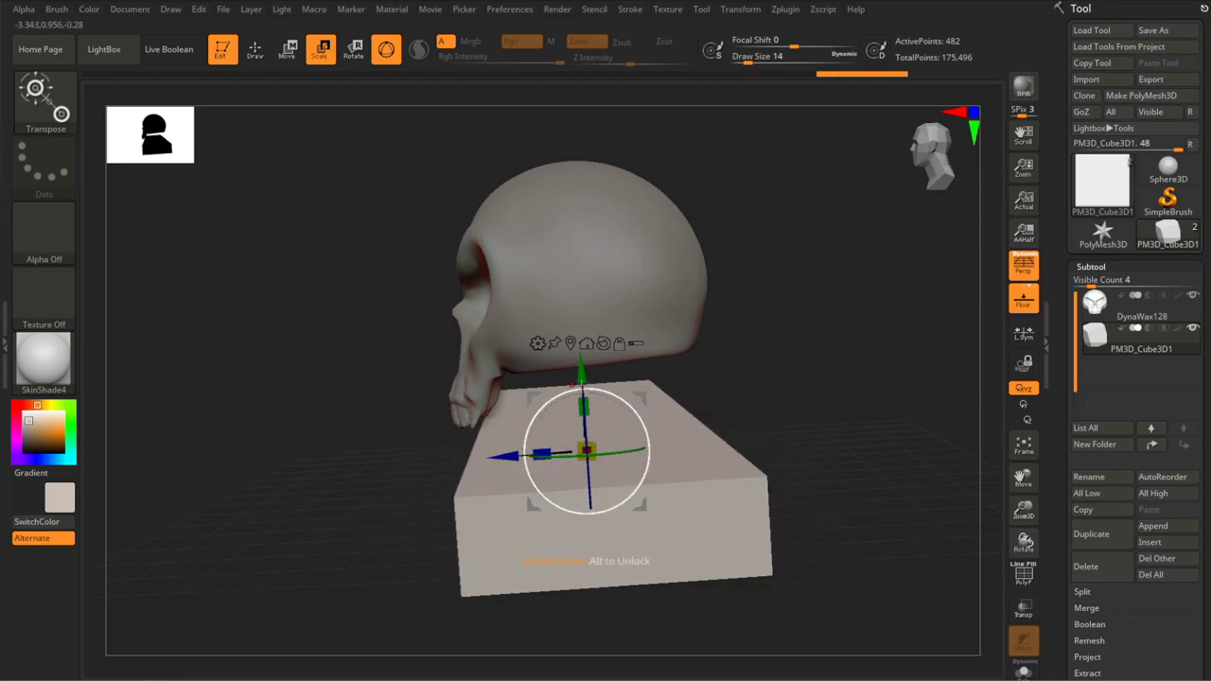
mouse_move(810, 349)
left_mouse_down("shift")
mouse_move(845, 326)
mouse_move(703, 417)
left_mouse_up("shift")
left_click_drag(614, 377, 616, 350)
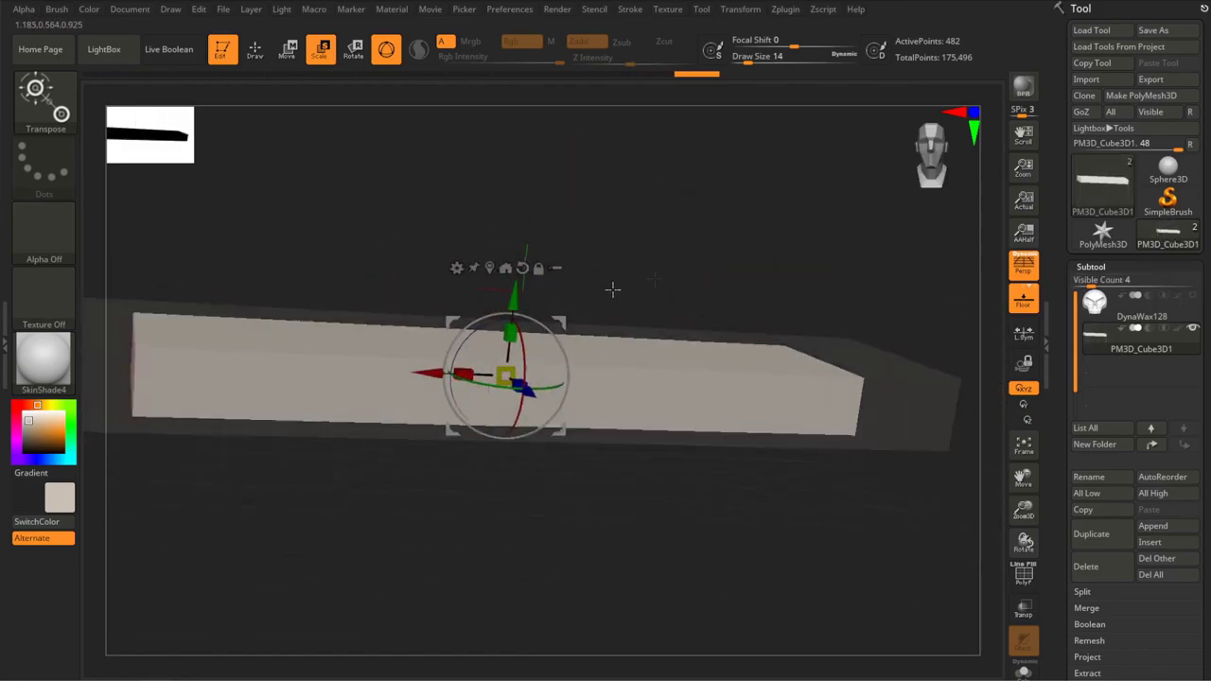
key("b")
left_click(527, 351)
Step: Enlarge the brush to size 251 and subdivide the slab with Ctrl+D
key("s")
left_click_drag(662, 286, 691, 286)
right_click_drag(269, 357, 666, 404)
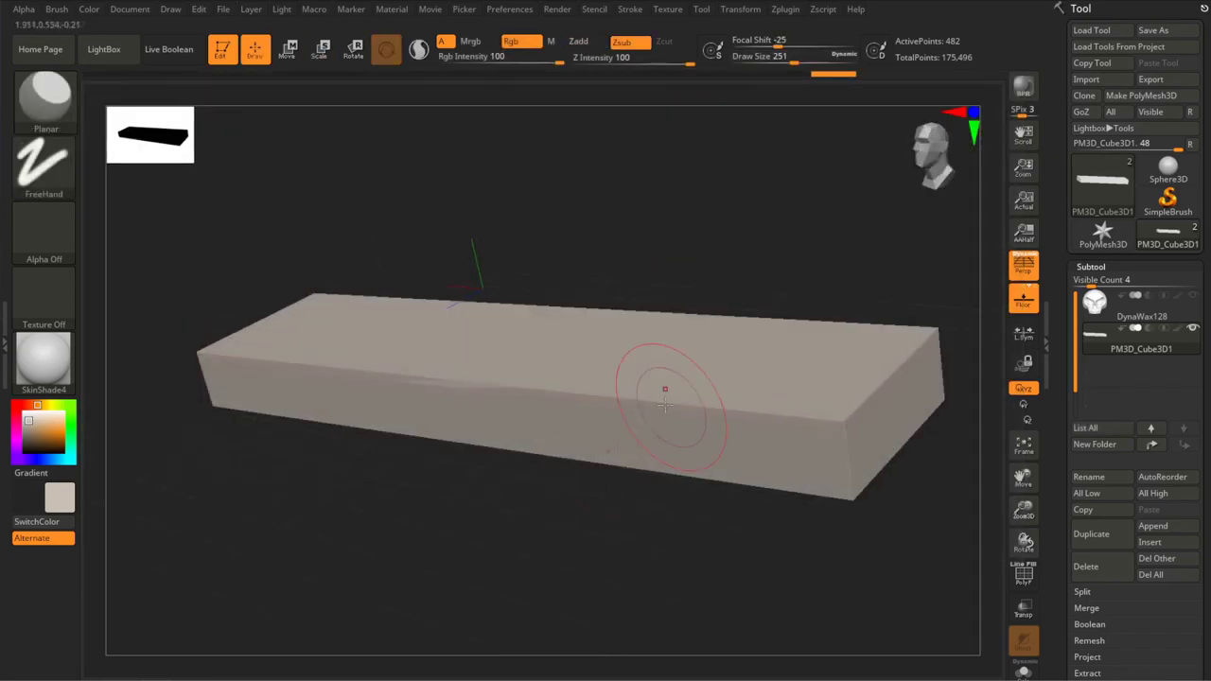
left_click(1091, 267)
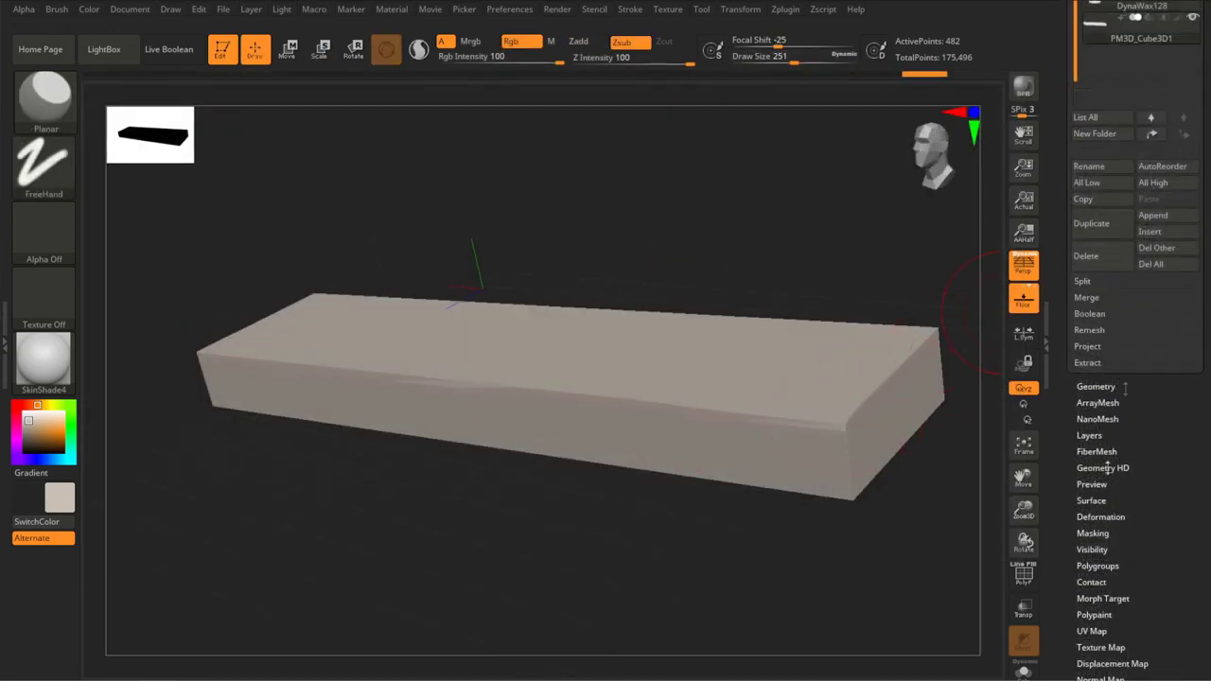
left_click(1096, 284)
key("ctrl+d")
Step: Smooth and plane down the slab's bumpy corners and edges
right_click_drag(781, 290, 549, 384, "alt")
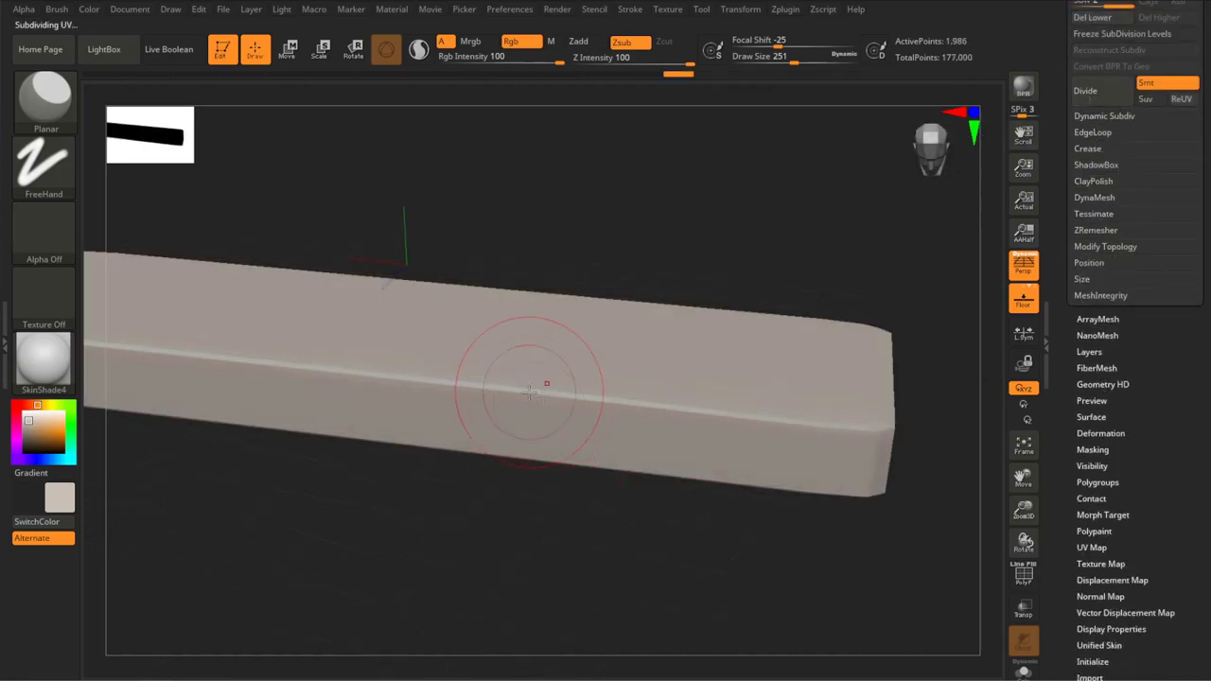
mouse_move(856, 485)
right_mouse_down()
mouse_move(190, 378)
mouse_move(355, 445)
right_mouse_up()
left_click_drag(248, 364, 417, 323, "shift")
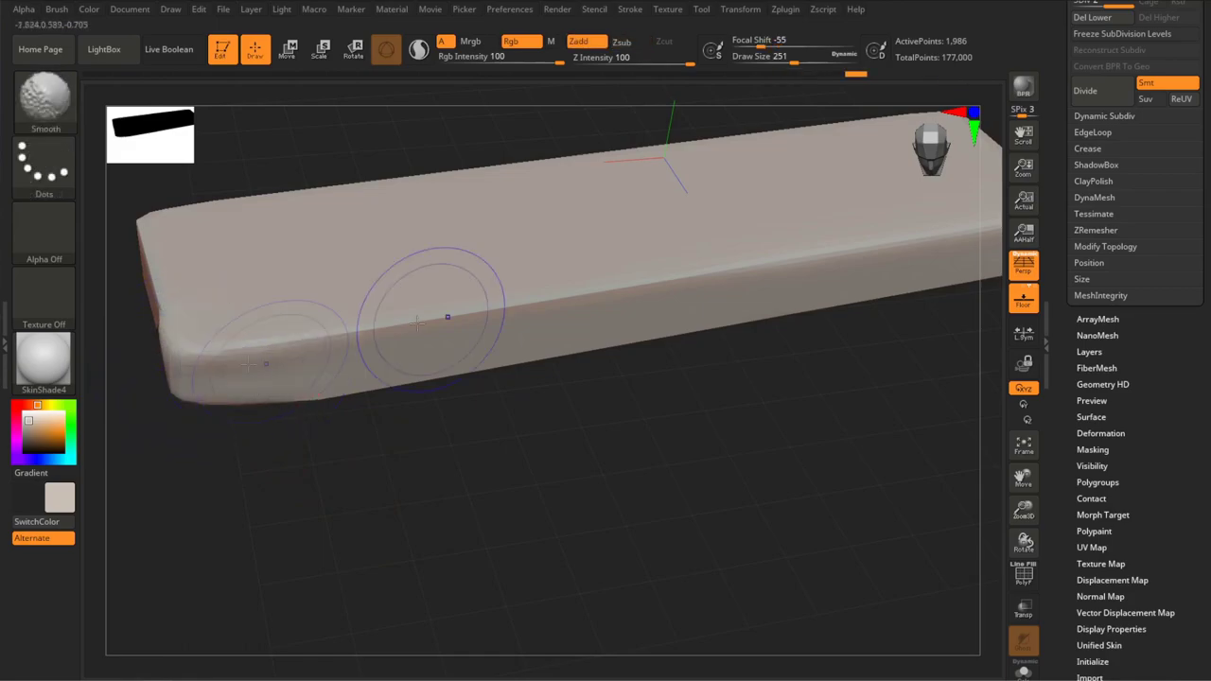
right_click_drag(407, 398, 811, 302, "shift")
key("b")
key("p")
key("l")
mouse_move(824, 382)
right_mouse_down()
mouse_move(919, 492)
mouse_move(586, 461)
mouse_move(461, 427)
mouse_move(616, 410)
mouse_move(562, 454)
mouse_move(567, 505)
right_mouse_up()
key("f")
mouse_move(561, 314)
right_mouse_down()
mouse_move(572, 286)
mouse_move(573, 441)
mouse_move(568, 416)
mouse_move(690, 359)
right_mouse_up()
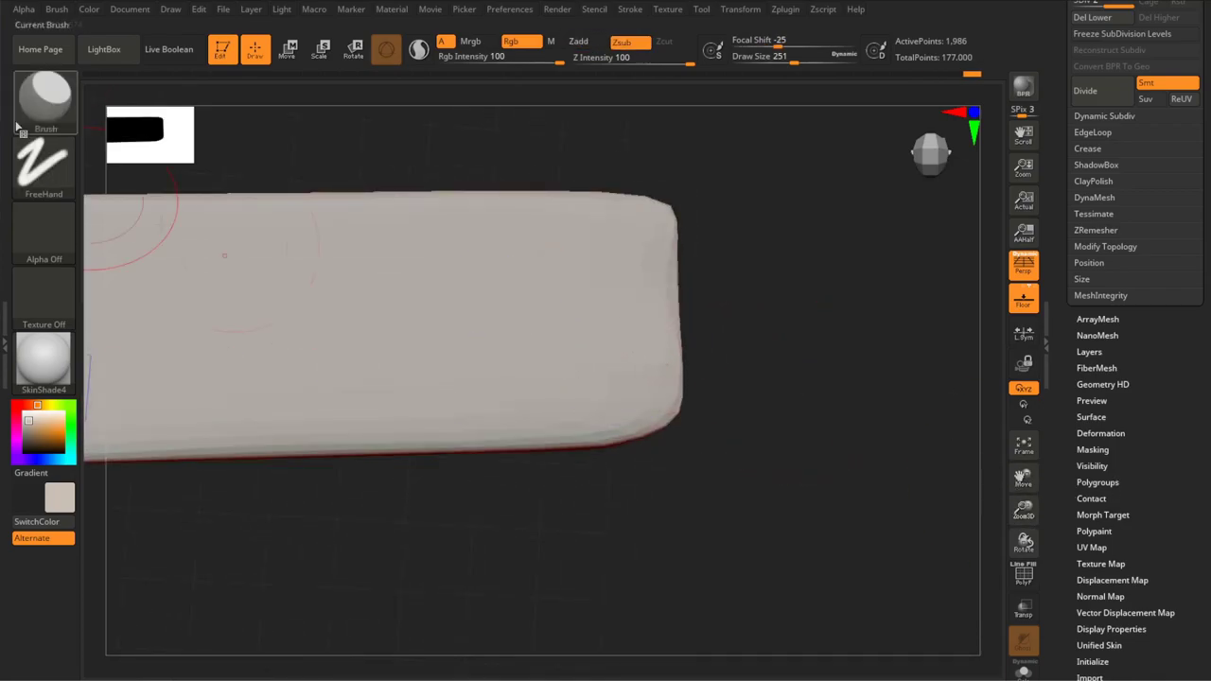
Step: Switch to DamStandard at size 31 and nick the first crack into the top
key("b")
left_click(259, 110)
key("s")
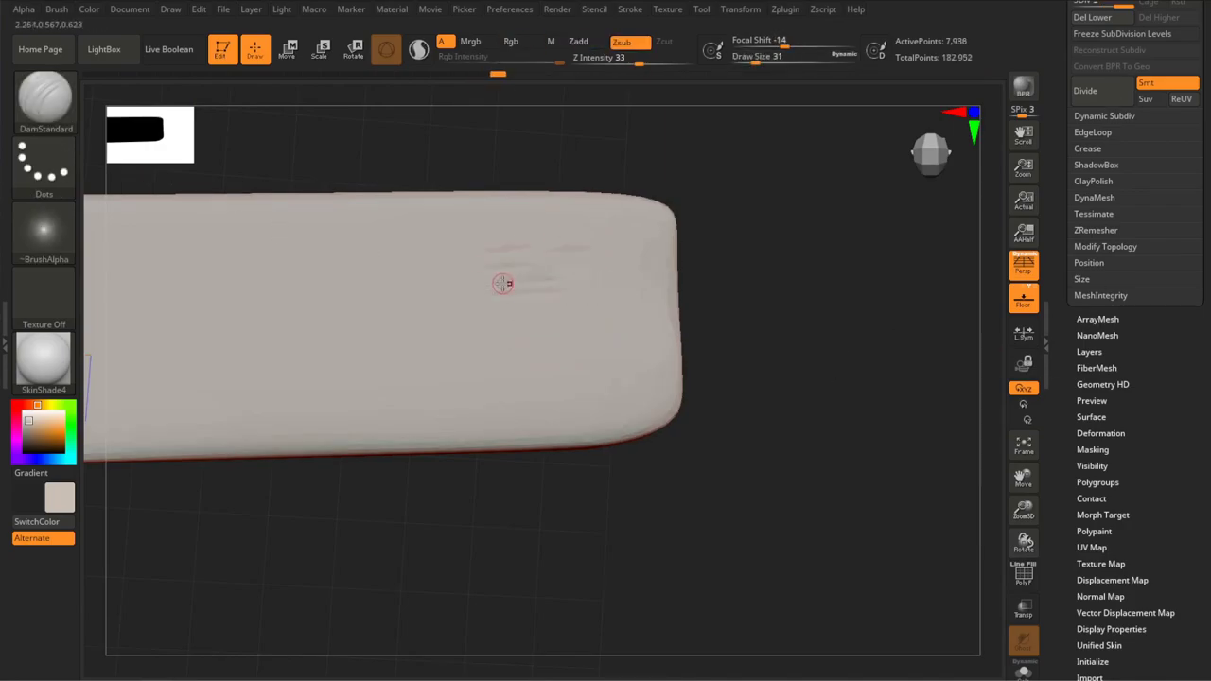
Step: Try the Standard brush, then switch back to DamStandard
key("b")
key("i")
key("n")
left_click(26, 94)
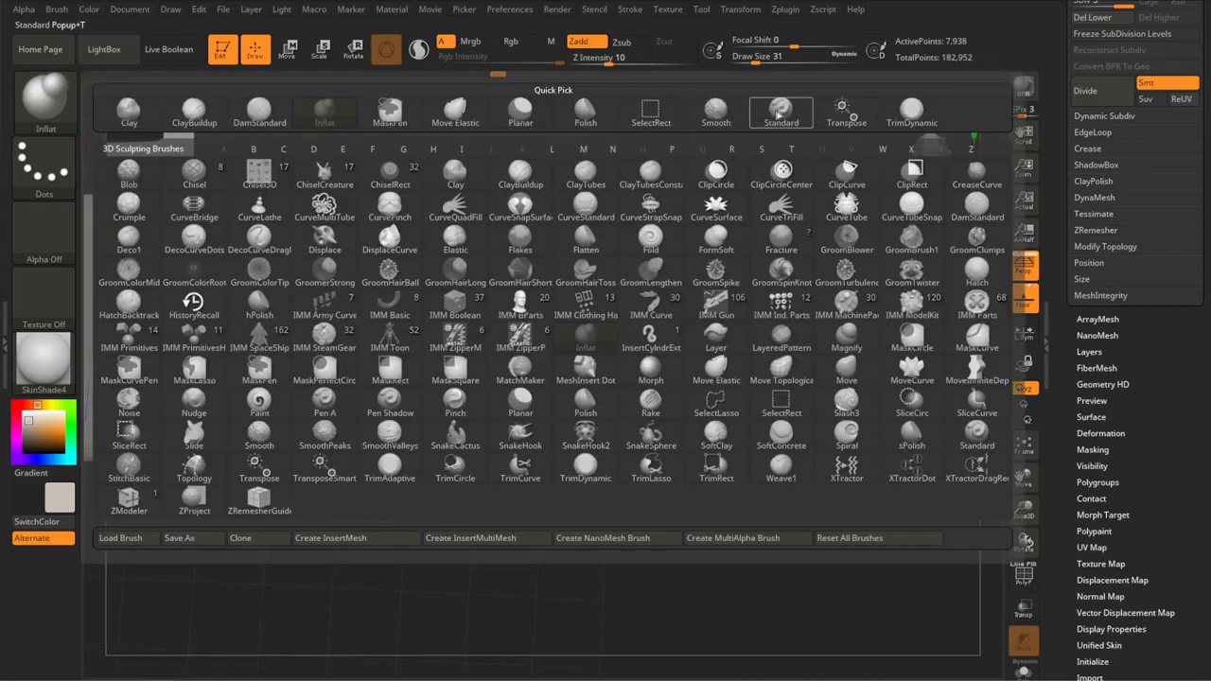
left_click(778, 111)
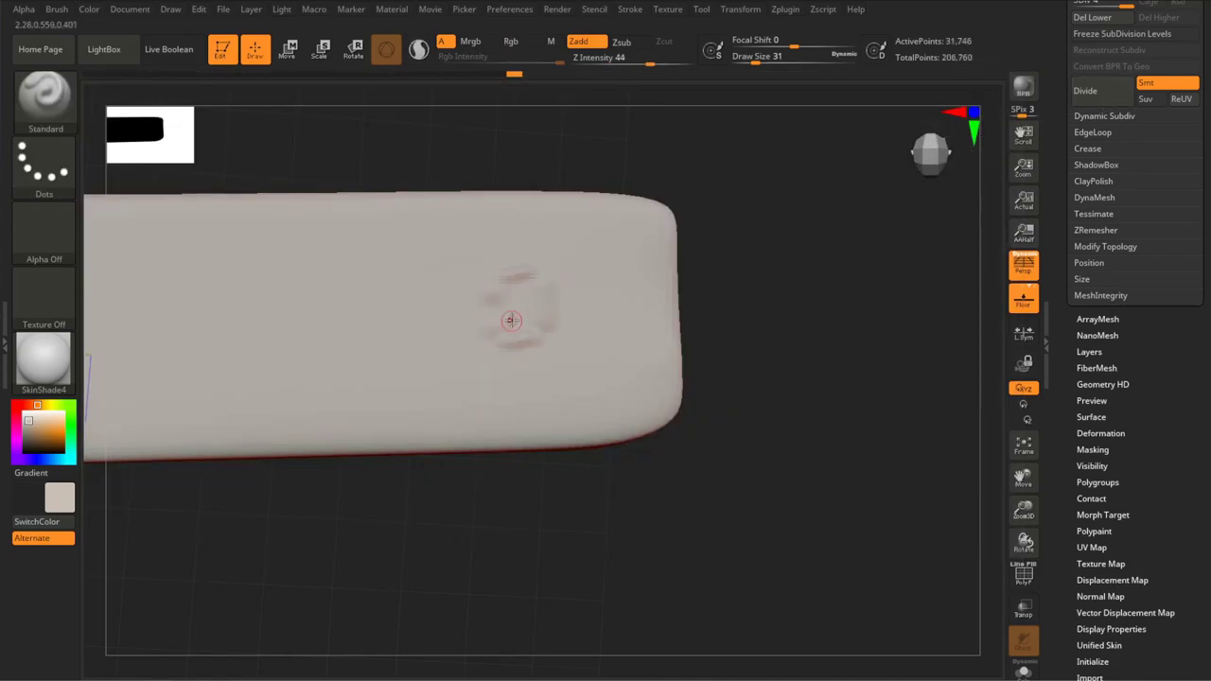
key("b")
key("d")
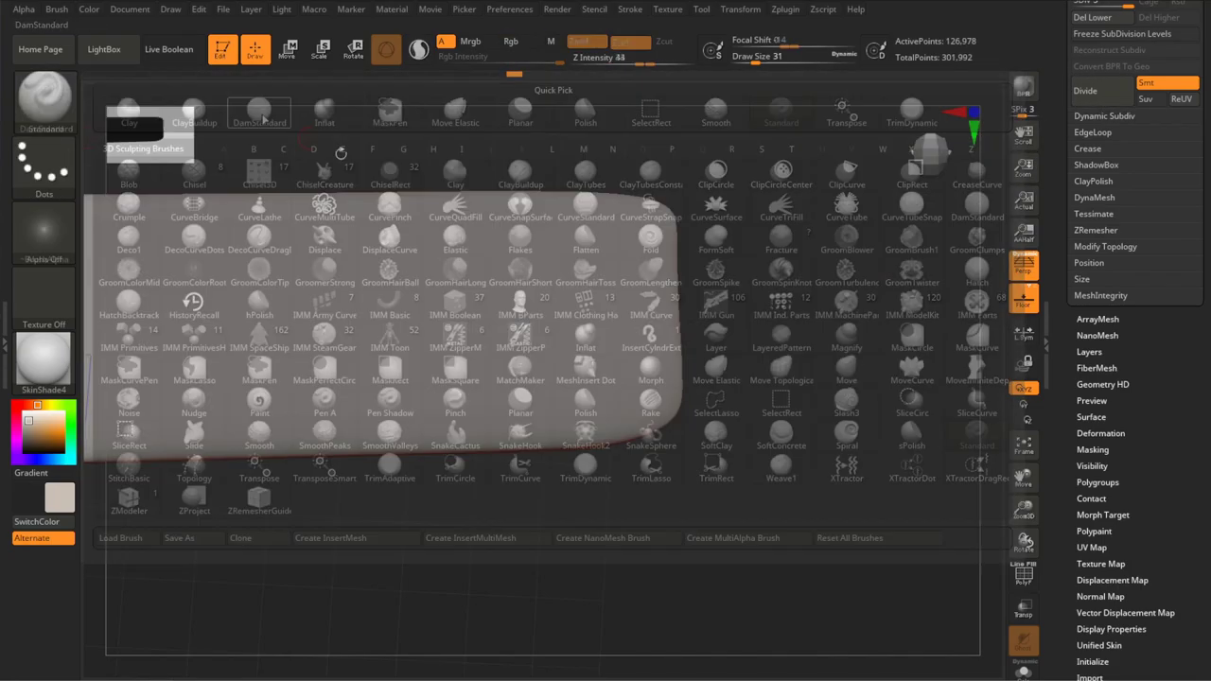
key("s")
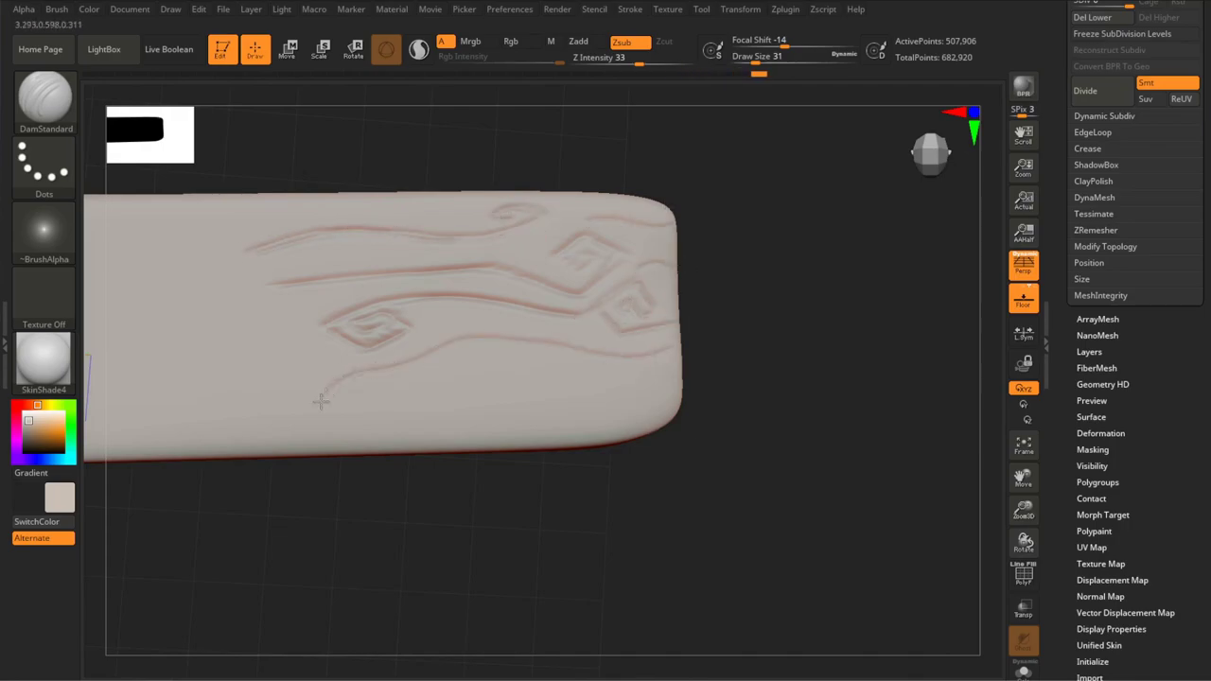
Step: Drop the grain carving and view the whole smooth plank at 31,746 points
mouse_move(716, 419)
left_mouse_down()
mouse_move(940, 391)
mouse_move(703, 419)
mouse_move(267, 291)
left_mouse_up()
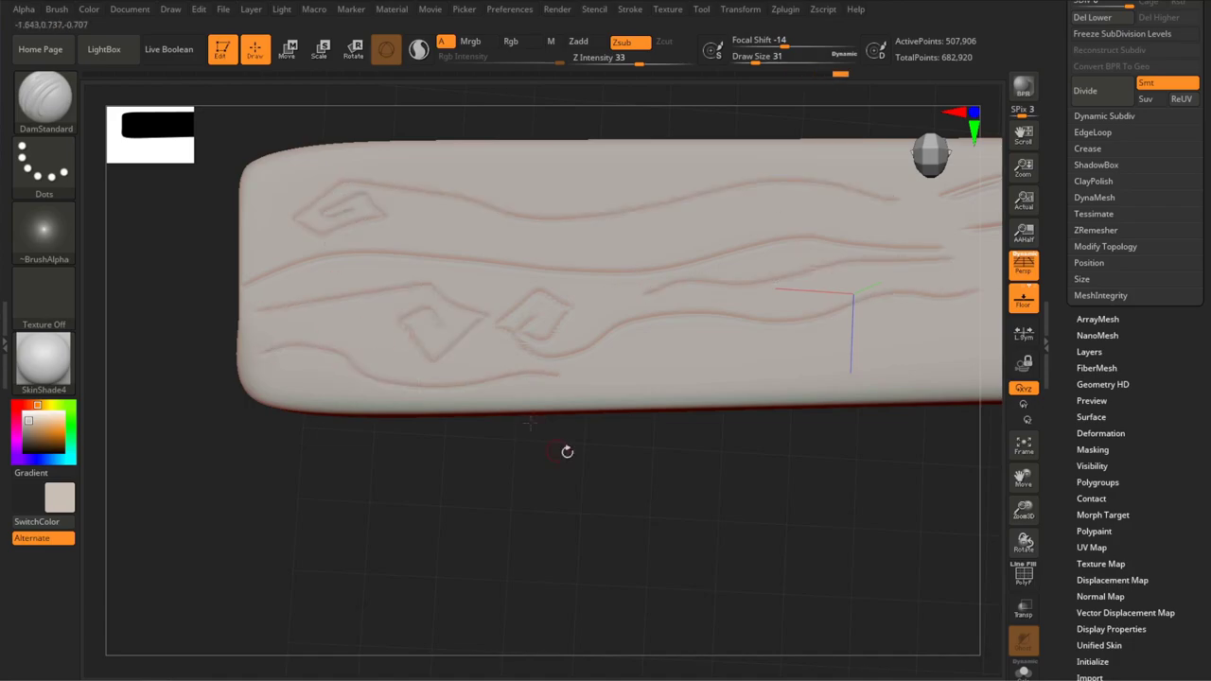
left_click_drag(530, 423, 911, 532)
left_click_drag(776, 427, 757, 468)
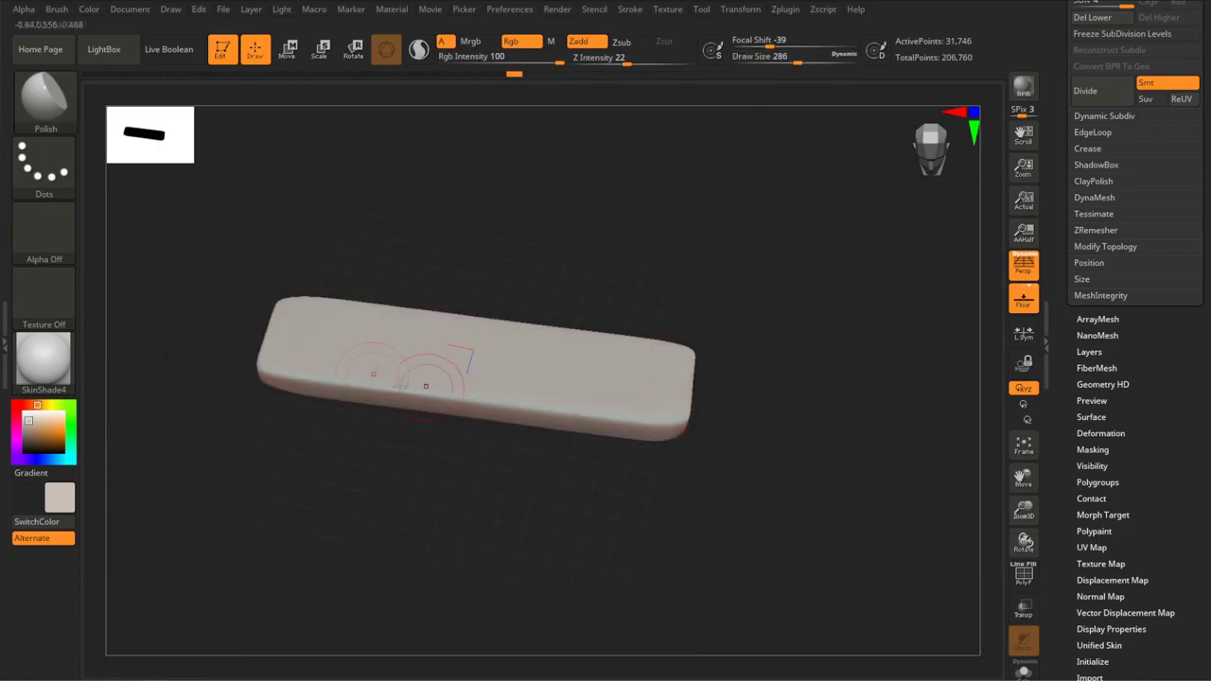
Step: Trim the plank's lower edge flat with TrimDynamic
left_click_drag(501, 479, 404, 389, "alt")
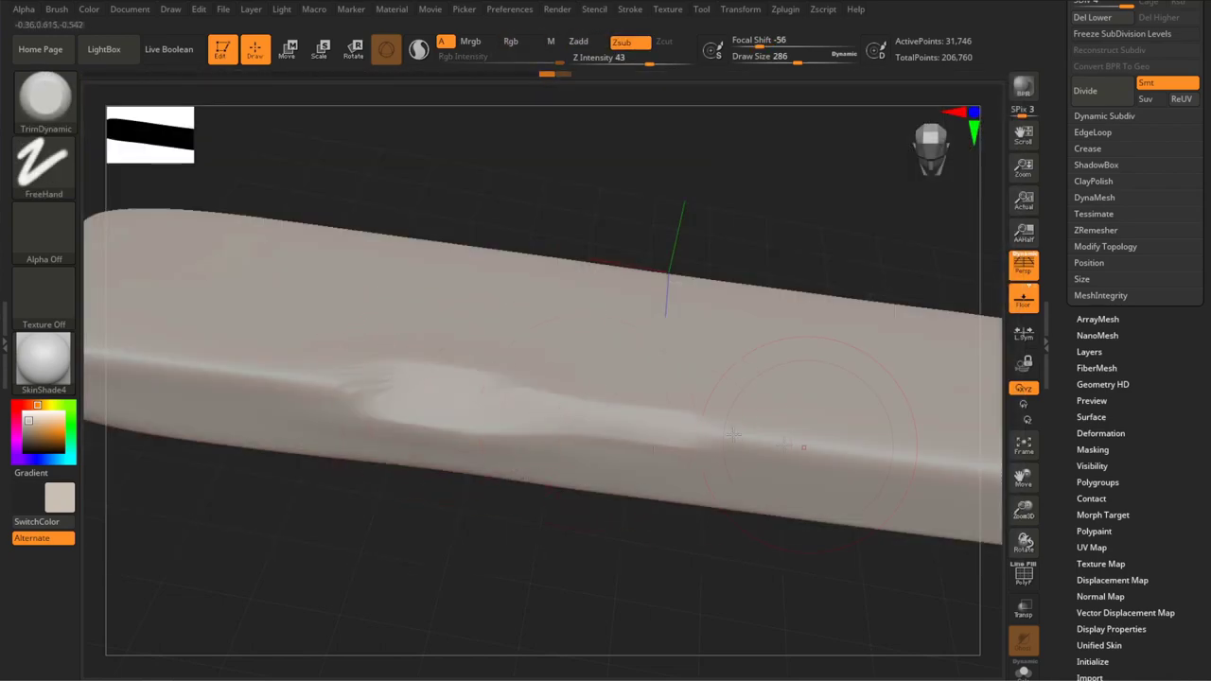
left_click_drag(592, 494, 570, 460, "alt")
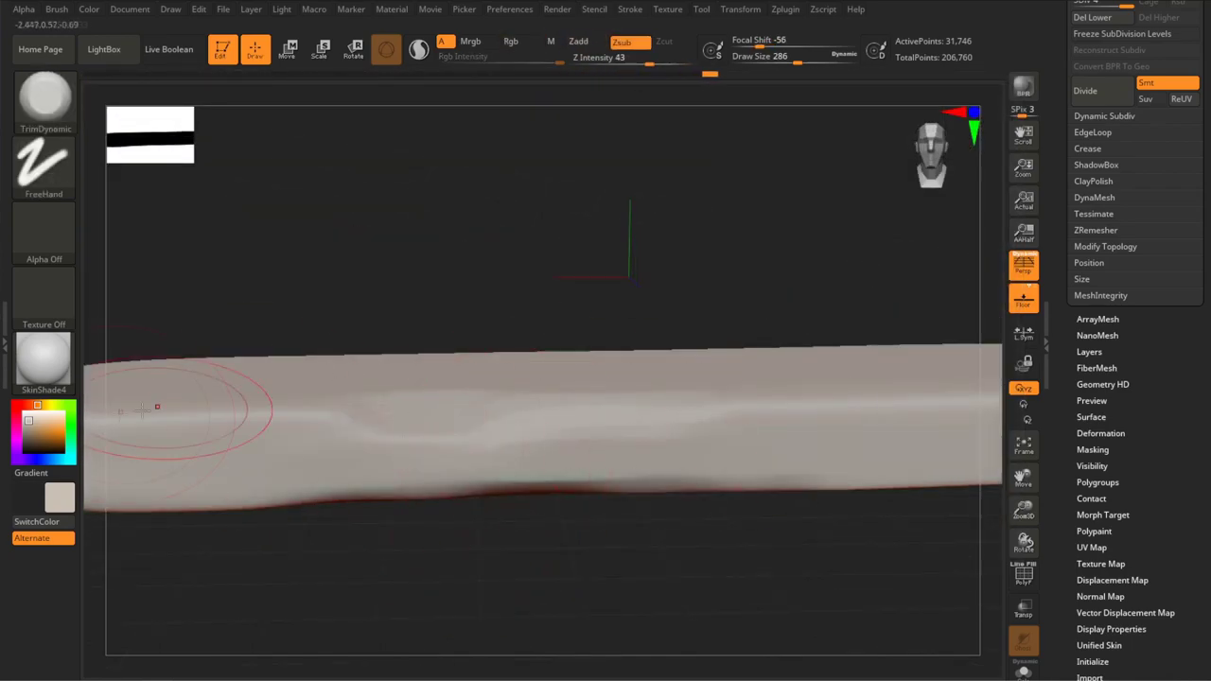
mouse_move(316, 452)
left_mouse_down("alt")
mouse_move(621, 502)
mouse_move(378, 417)
left_mouse_up("alt")
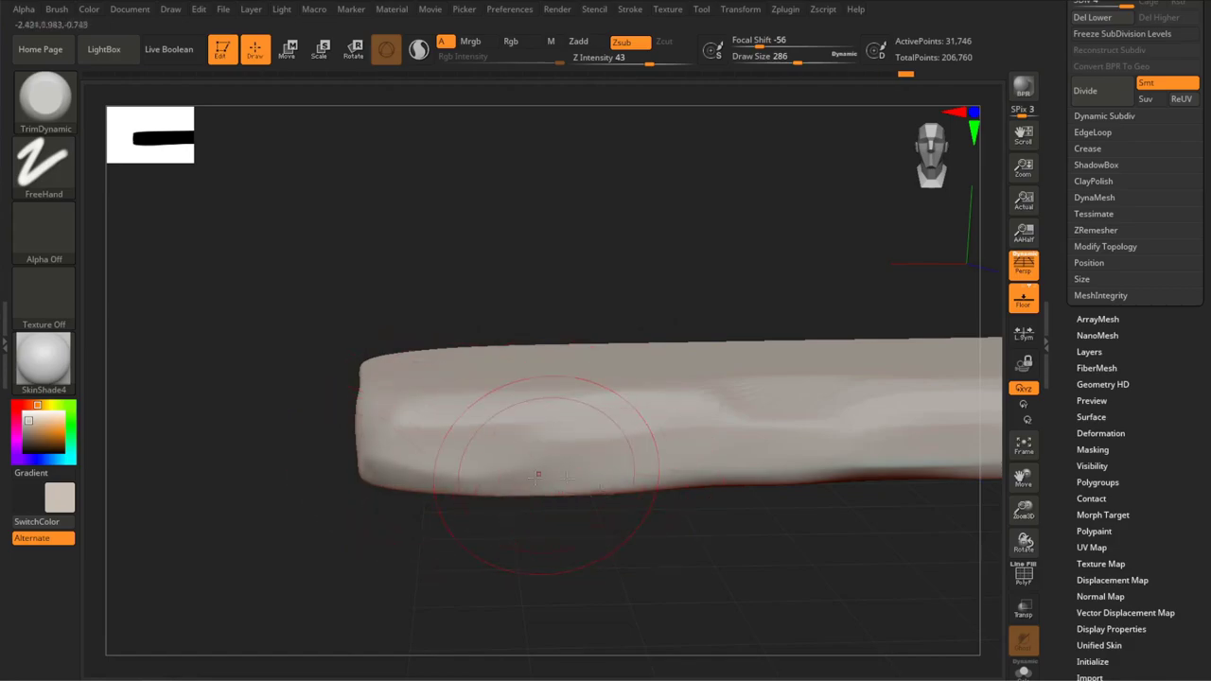
left_click_drag(679, 454, 770, 406, "alt")
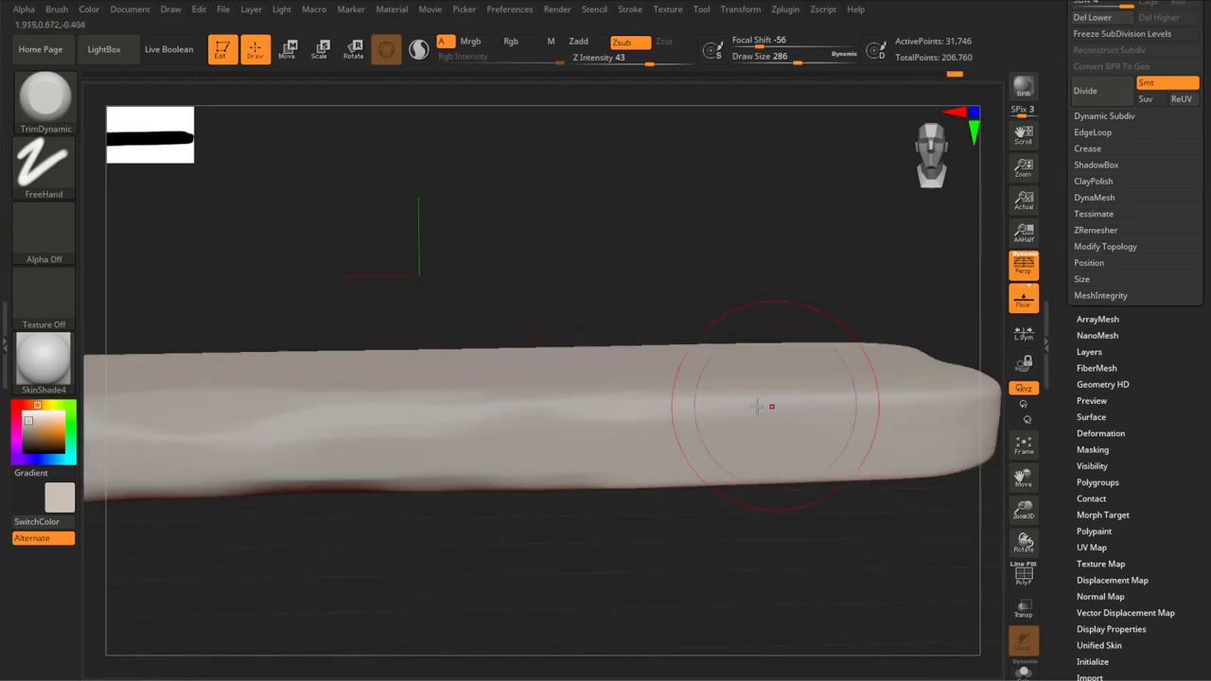
Step: Set the brush size to 68 and chisel flat cuts along the plank's sides and ends
type("s68")
key("Return")
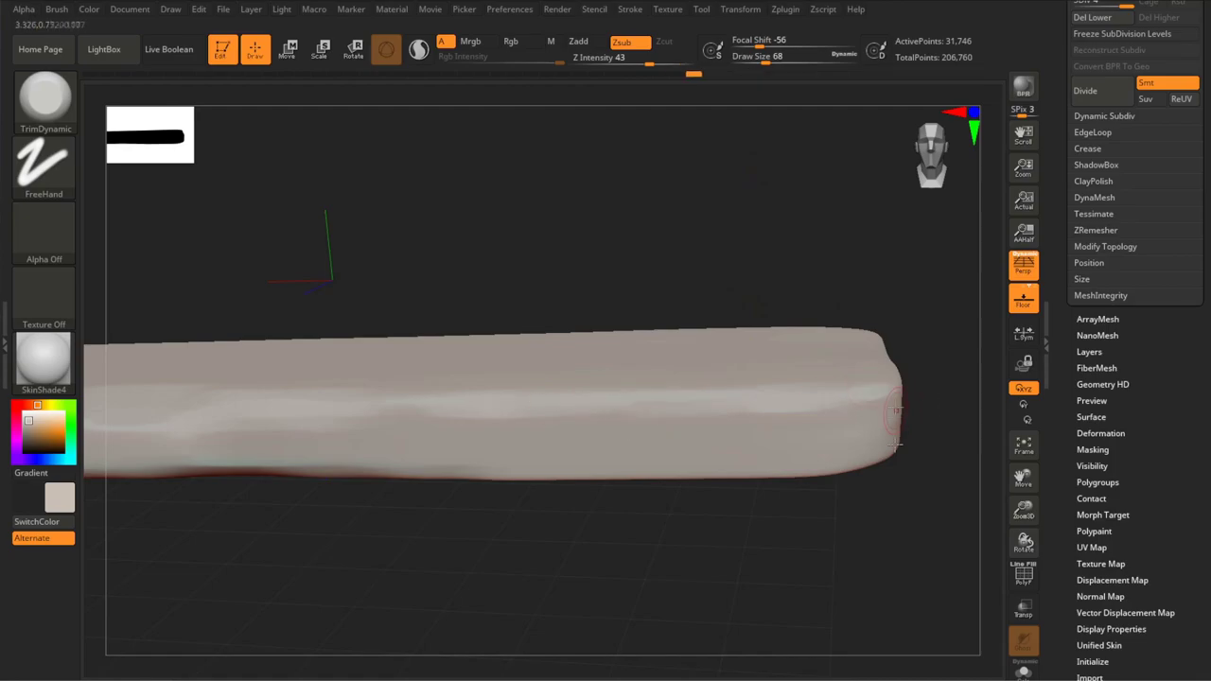
mouse_move(771, 485)
left_mouse_down()
mouse_move(596, 501)
mouse_move(592, 443)
mouse_move(452, 467)
left_mouse_up()
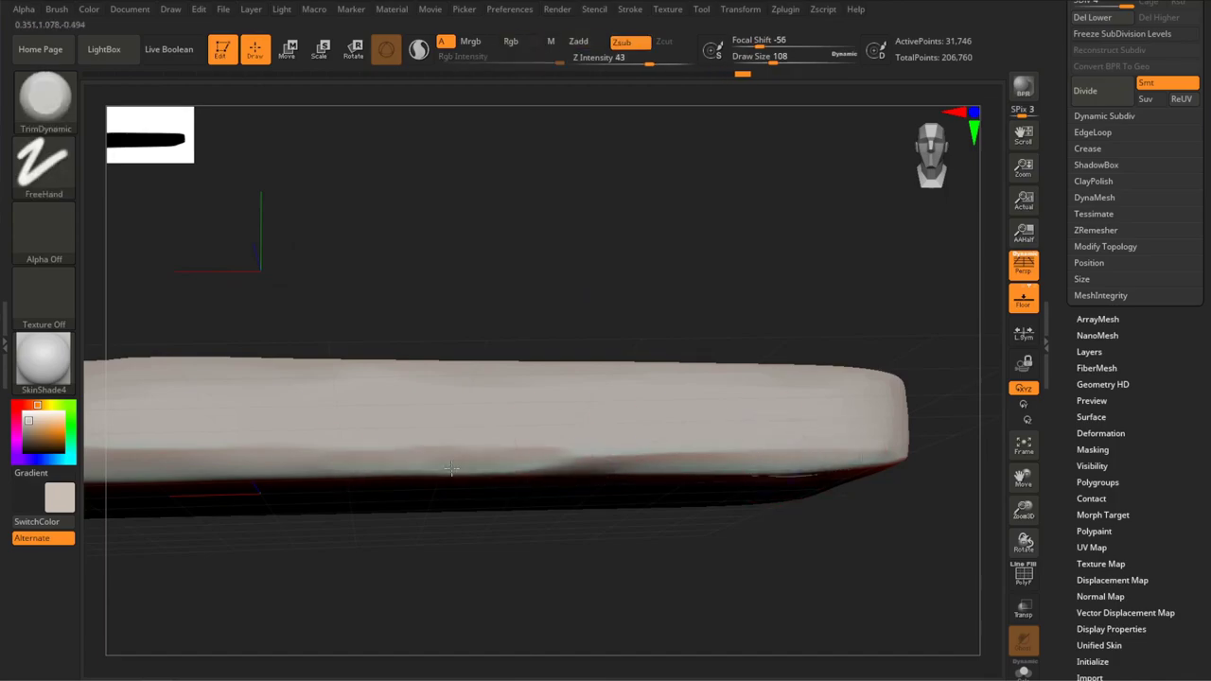
left_click_drag(608, 438, 870, 419)
mouse_move(892, 517)
left_mouse_down()
mouse_move(551, 527)
mouse_move(606, 499)
left_mouse_up()
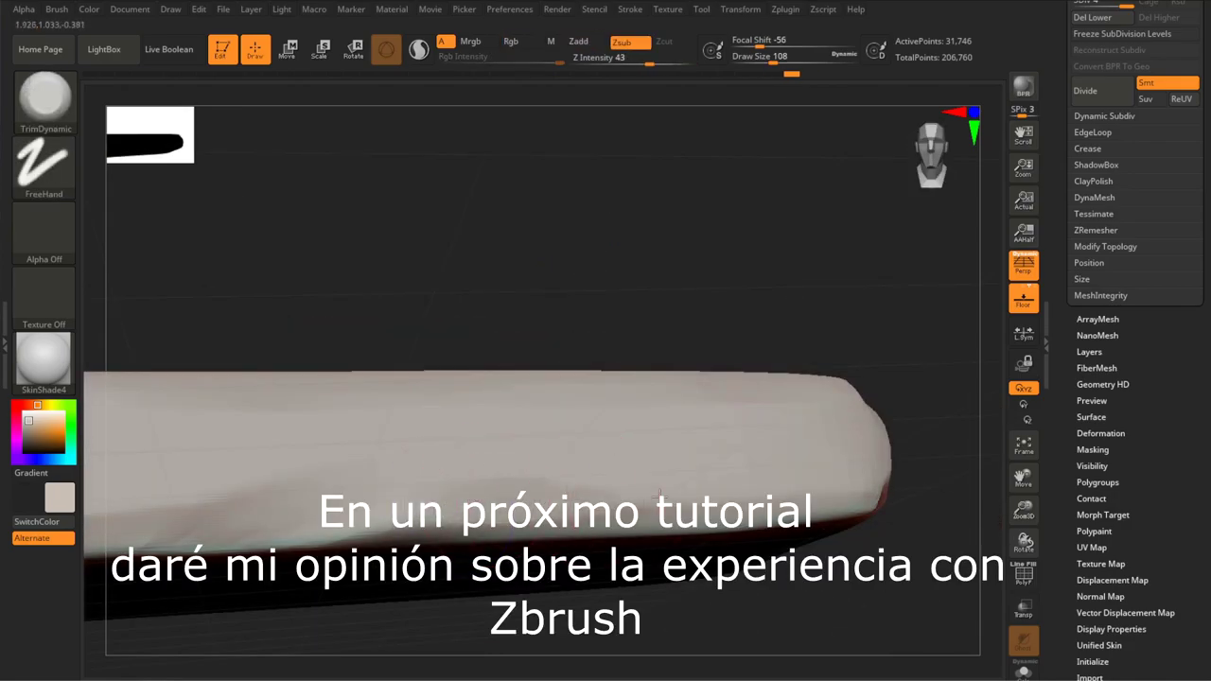
mouse_move(984, 439)
left_mouse_down()
mouse_move(662, 400)
mouse_move(703, 278)
mouse_move(689, 352)
left_mouse_up()
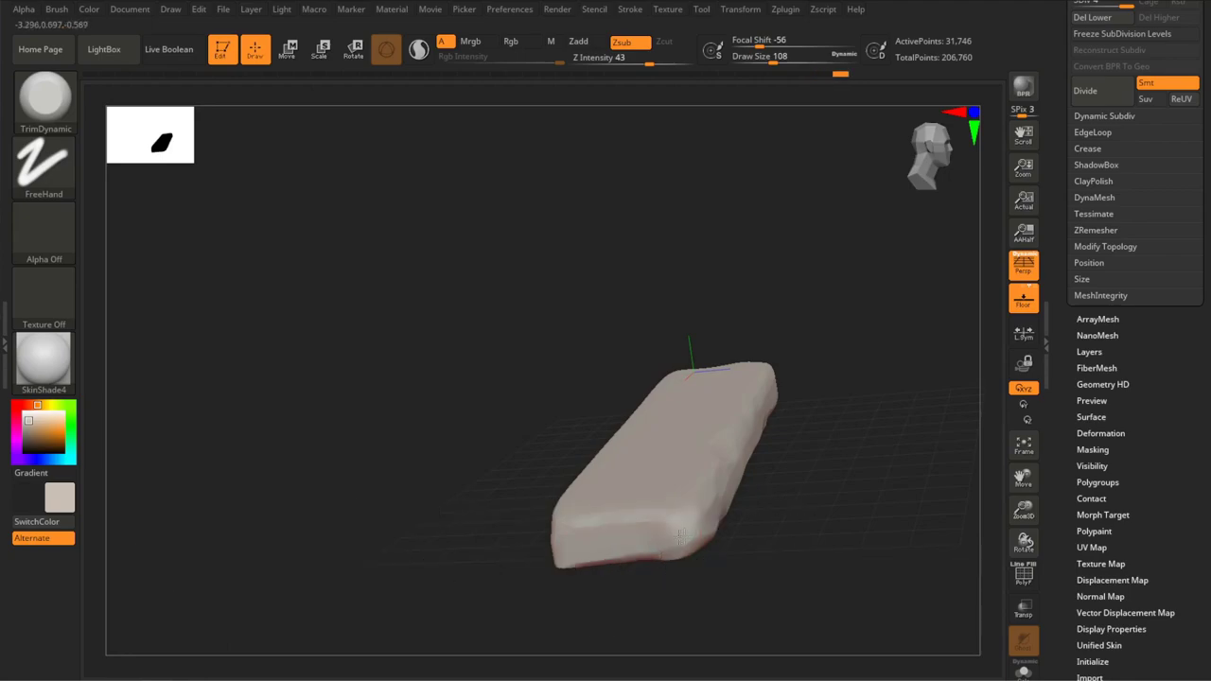
mouse_move(689, 352)
left_mouse_down()
mouse_move(675, 445)
mouse_move(606, 283)
left_mouse_up()
left_click(52, 103)
left_click(361, 361)
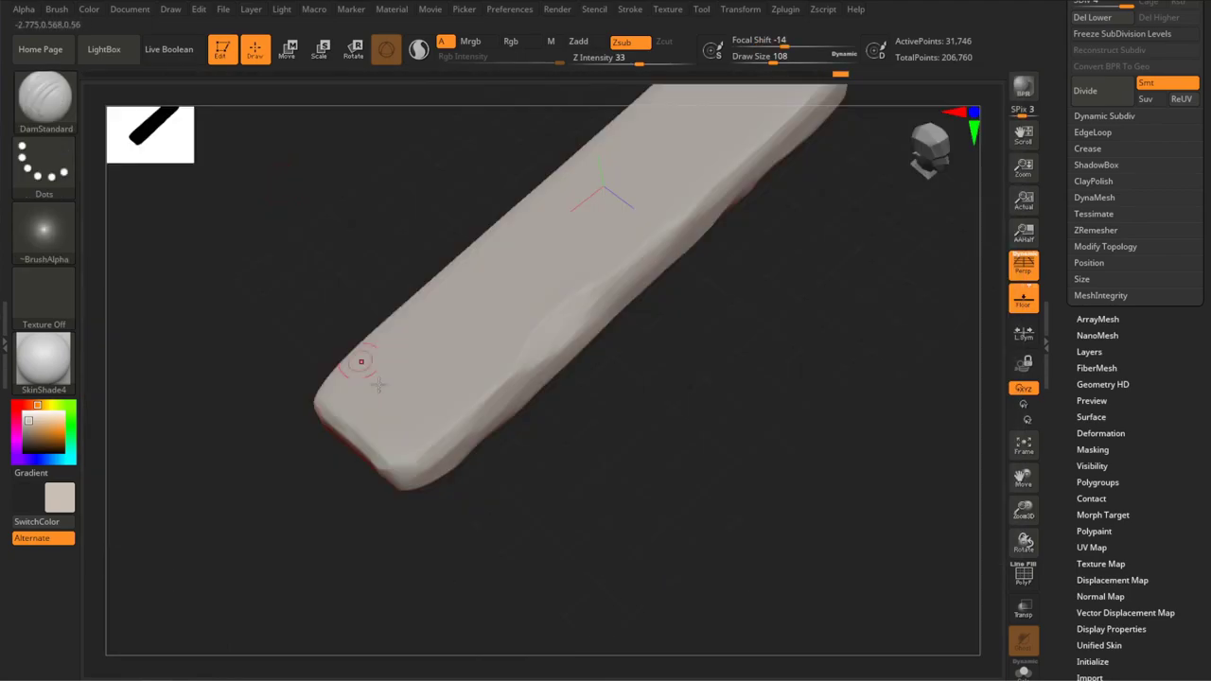
Step: Carve DamStandard cracks and gouges into the plank, then lightly chip its edges with TrimDynamic
left_click_drag(495, 474, 440, 433)
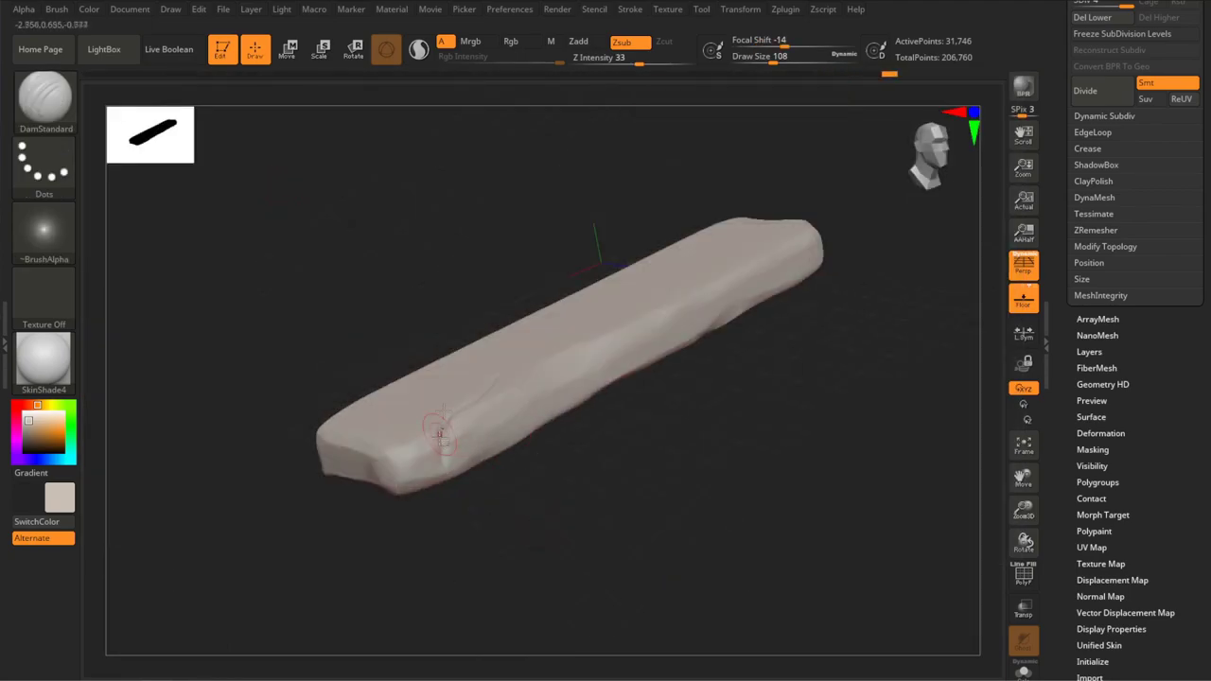
mouse_move(611, 460)
left_mouse_down()
mouse_move(660, 514)
mouse_move(697, 250)
left_mouse_up()
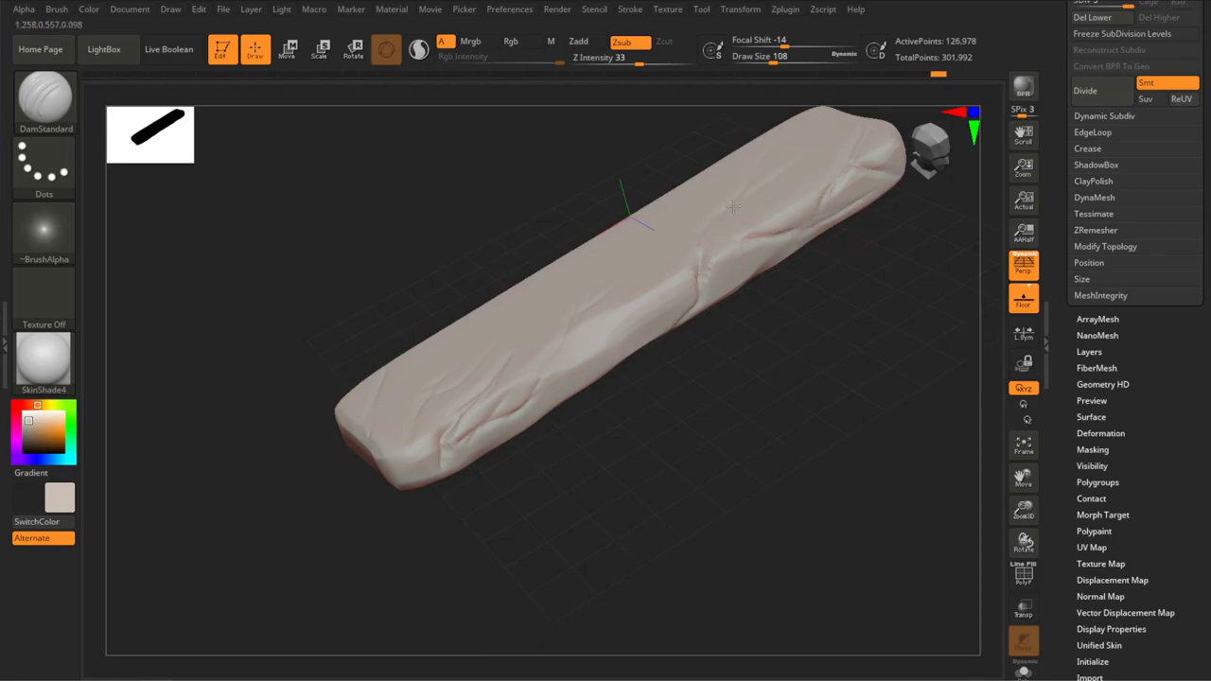
left_click_drag(819, 119, 683, 502)
key("b")
left_click(520, 111)
key("b")
key("t")
key("d")
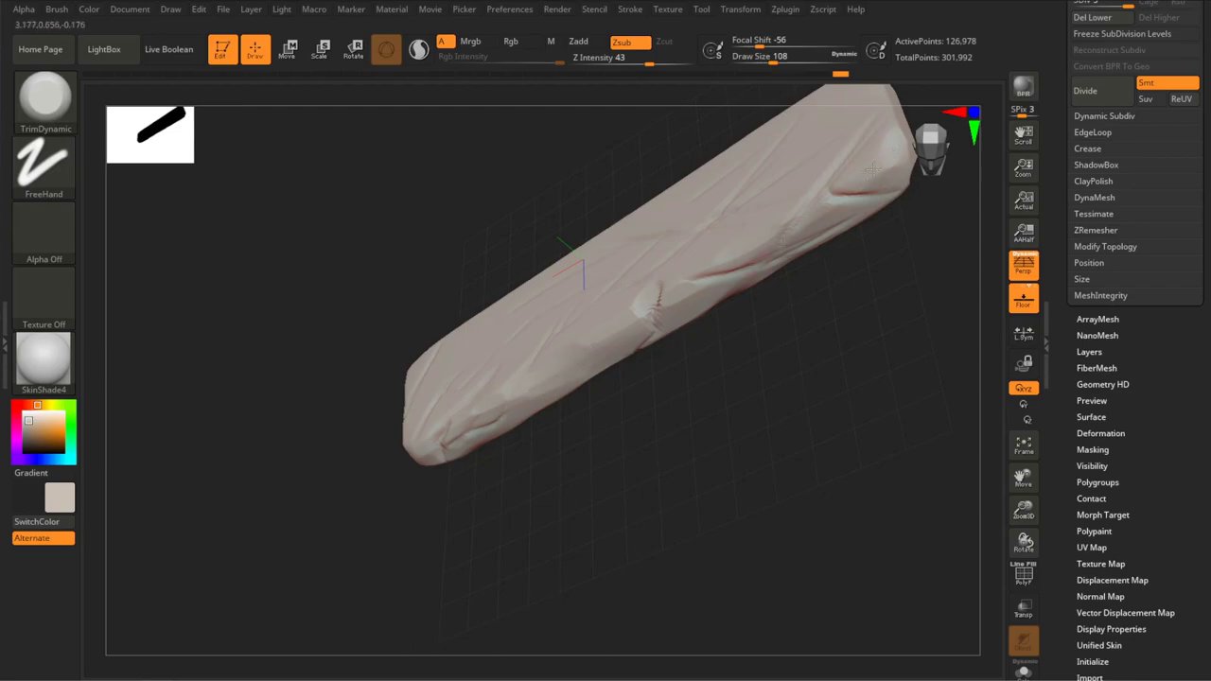
left_click_drag(749, 253, 712, 339)
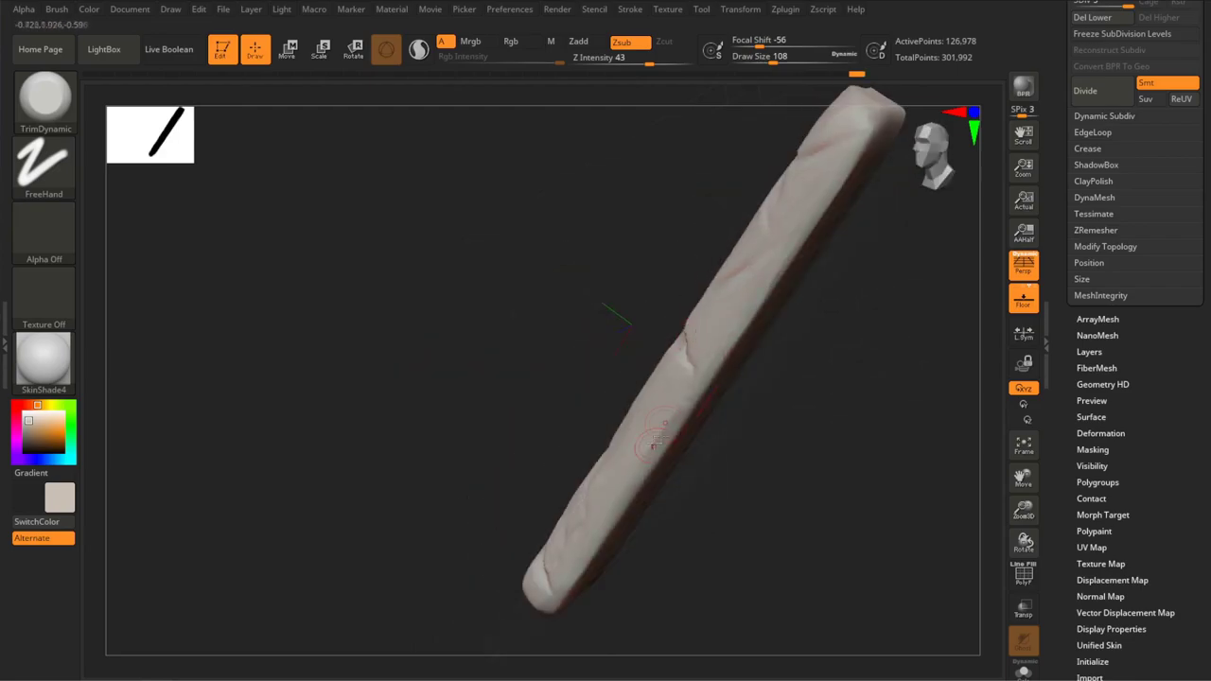
left_click(910, 147)
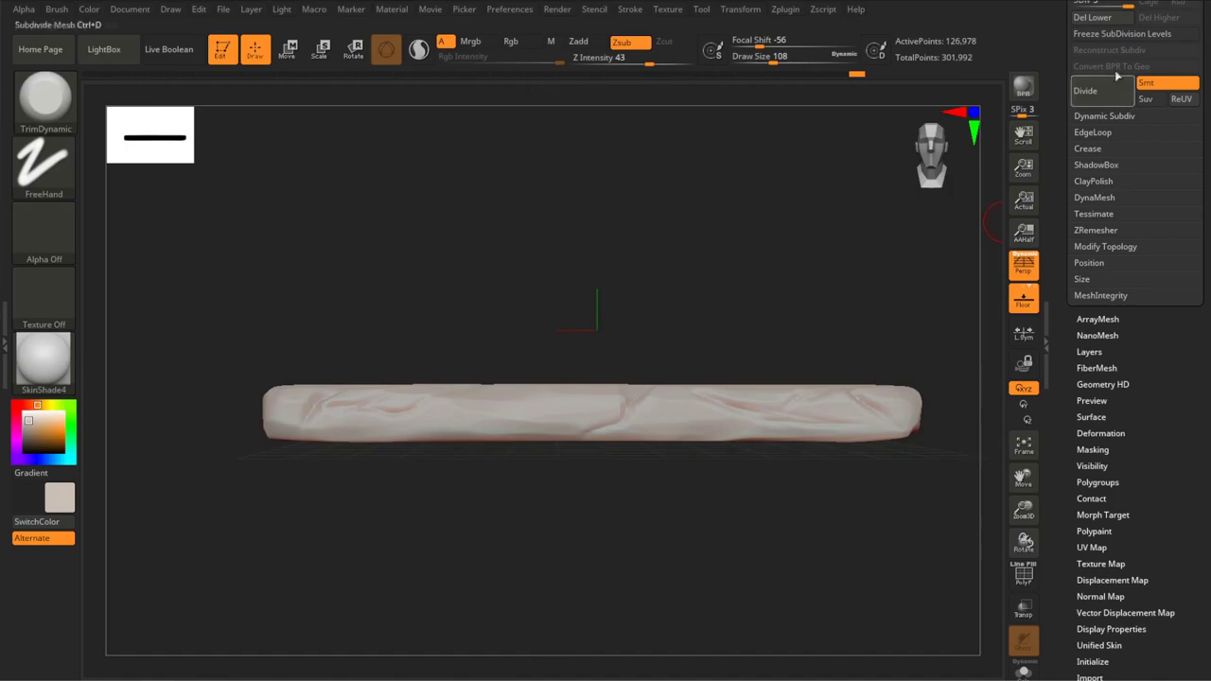
Step: Select the skull subtool and slide it onto the plank's left end
scroll(1117, 76, "up", 5)
left_click(1140, 302)
left_click(284, 52)
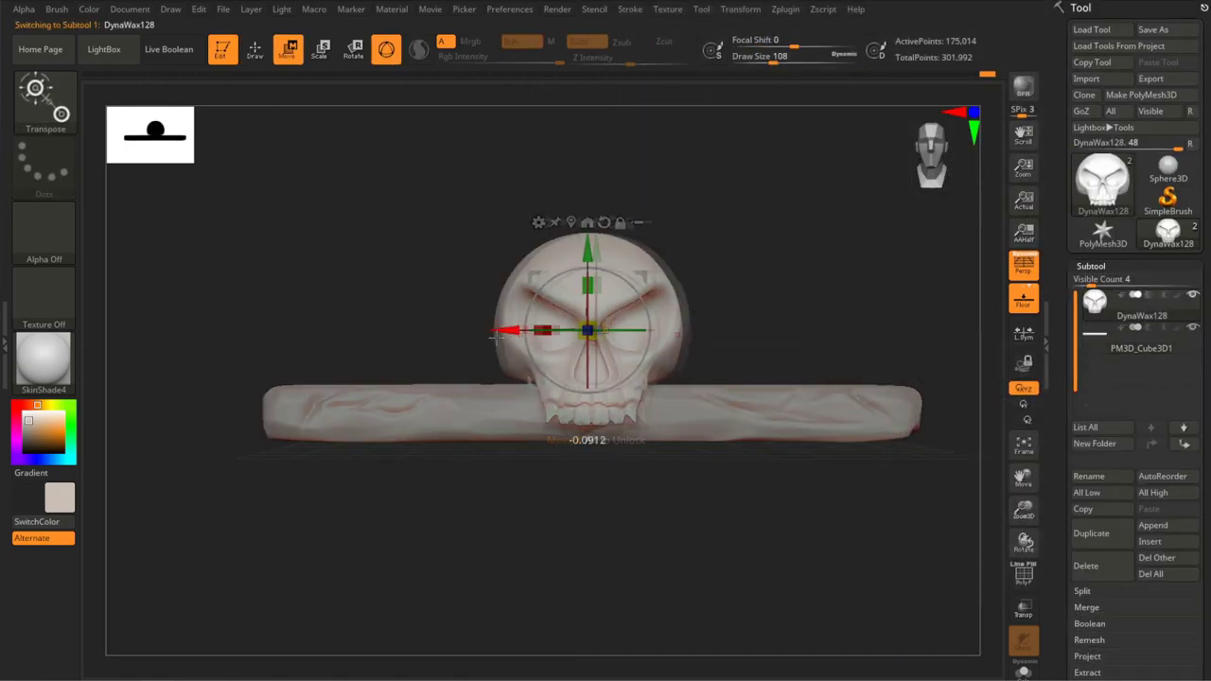
left_click_drag(581, 330, 505, 337)
Step: Duplicate the skull into a second subtool, DynaWax128_002
left_click(1100, 184)
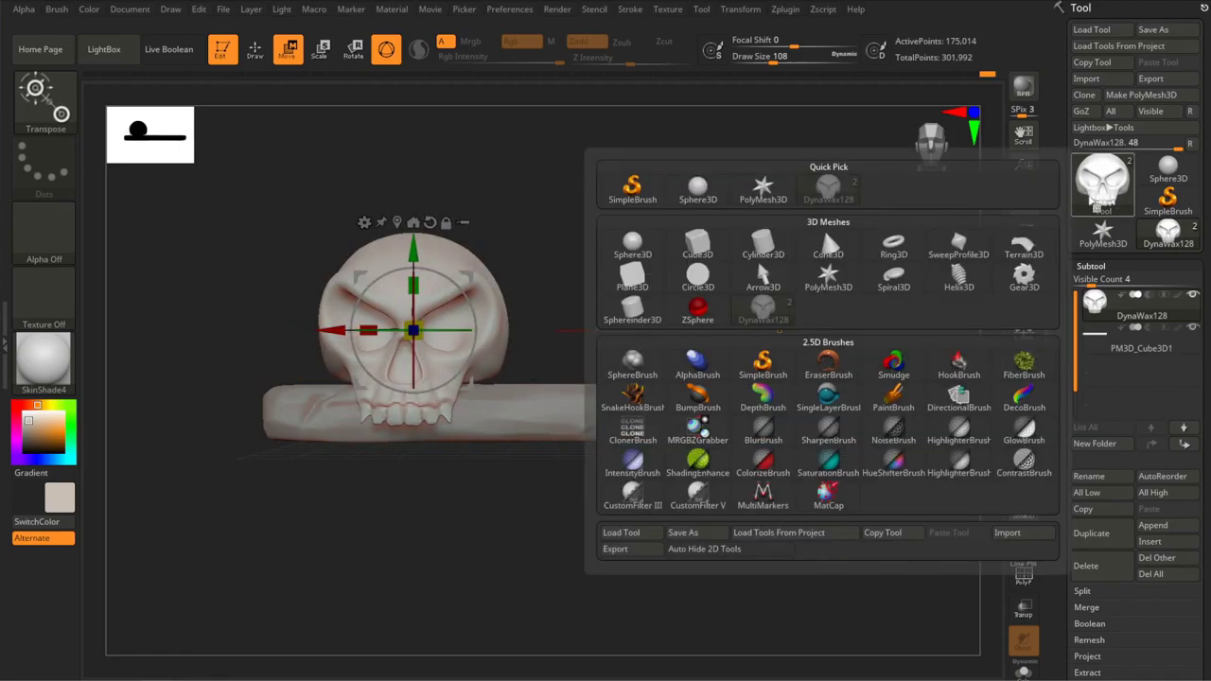
left_click(1169, 232)
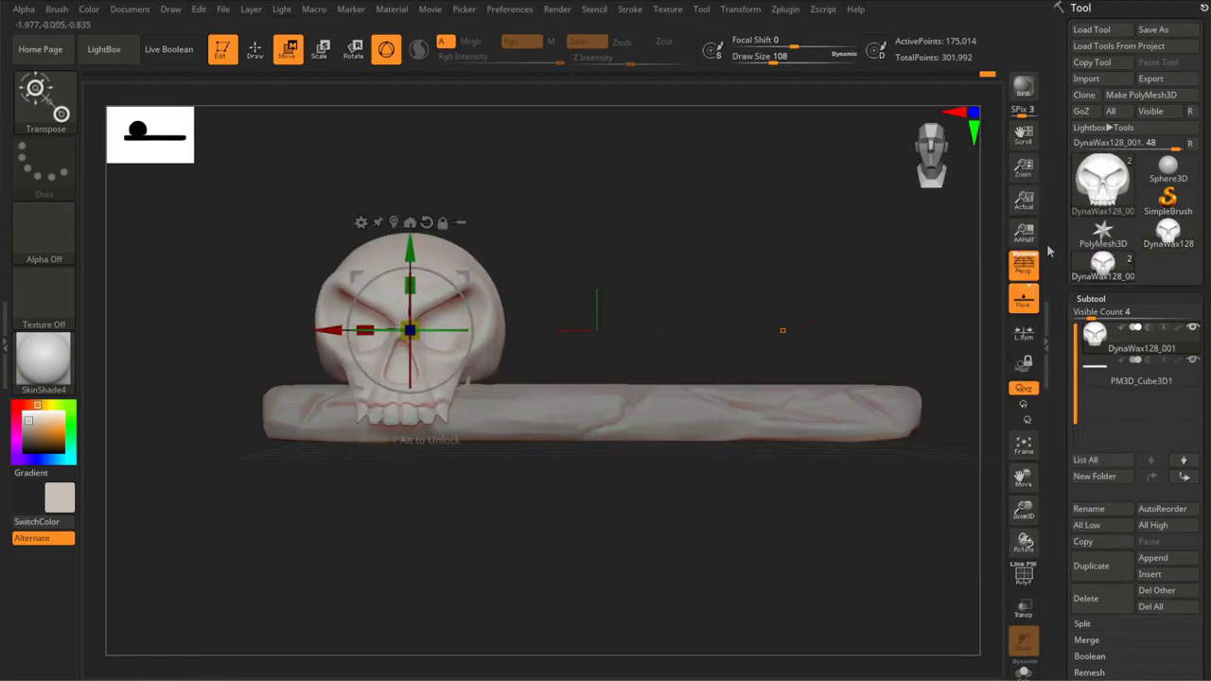
left_click(287, 48)
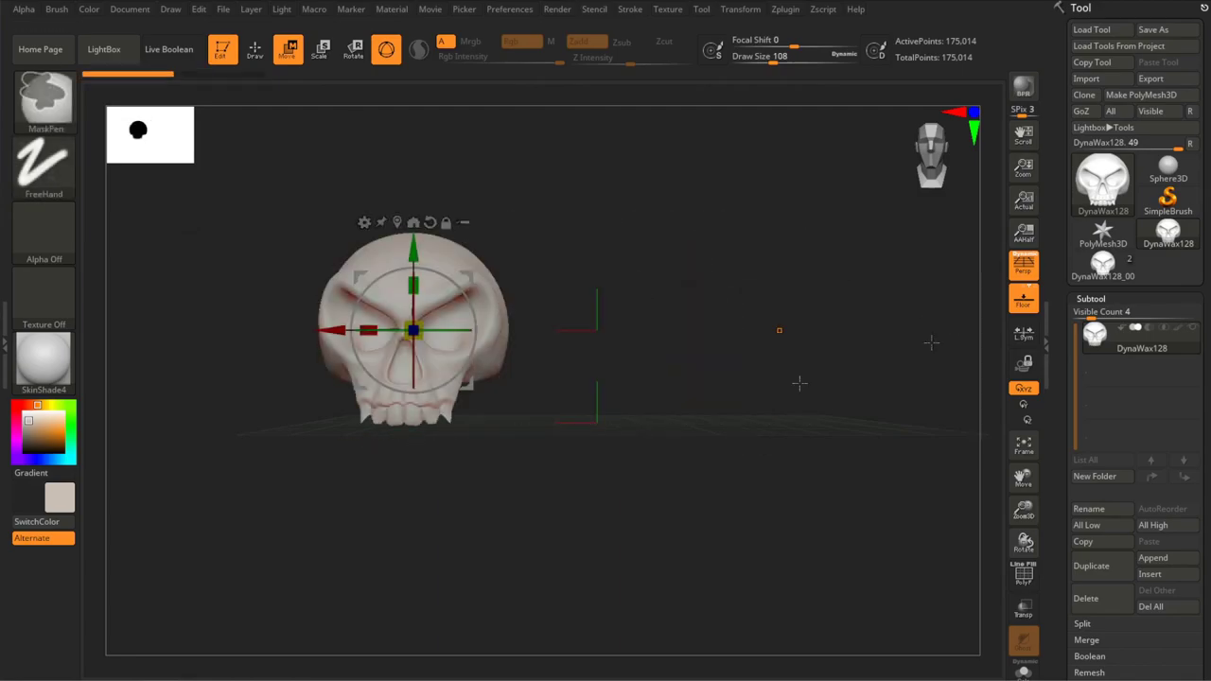
key("ctrl")
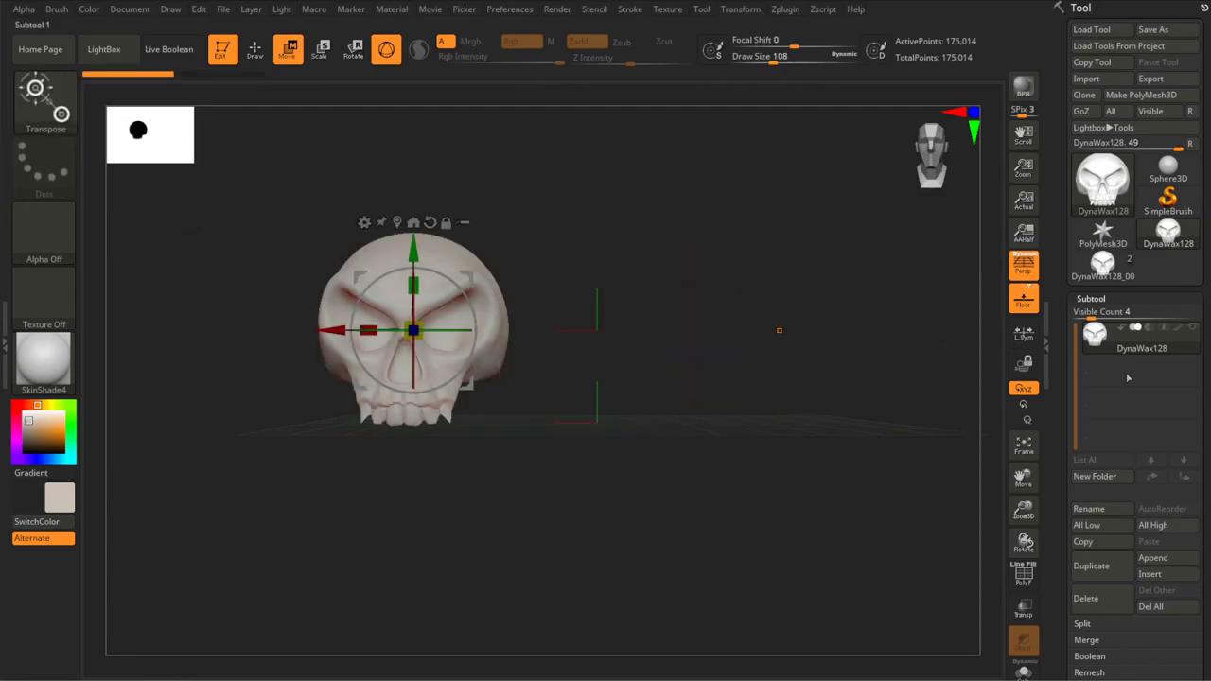
left_click(1103, 265)
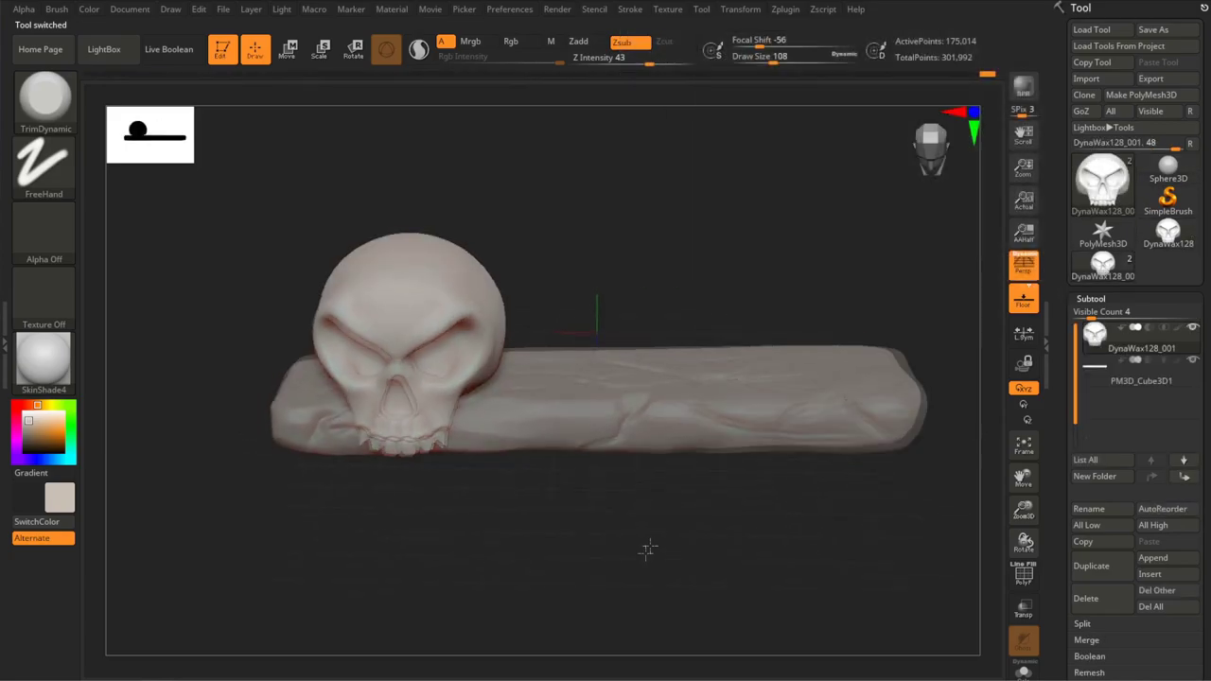
key("ctrl+shift+d")
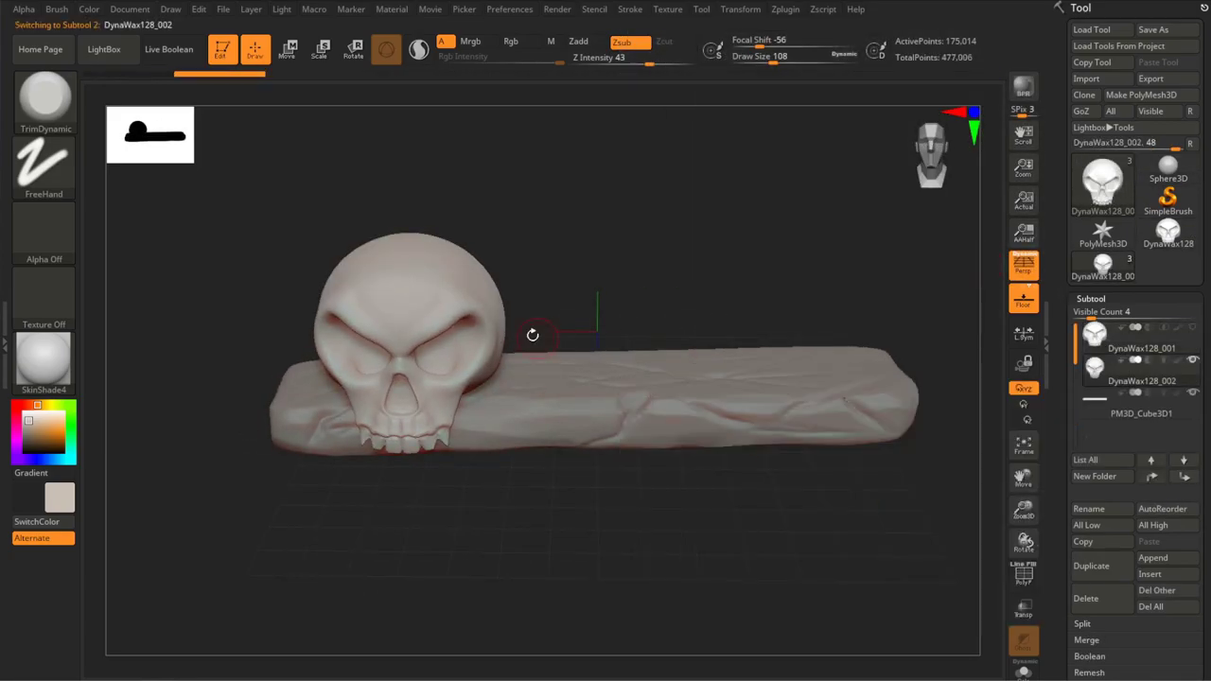
Step: Move the DynaWax128_002 copy to the plank's right end and check both skulls from several angles
key("w")
left_click_drag(407, 331, 829, 331)
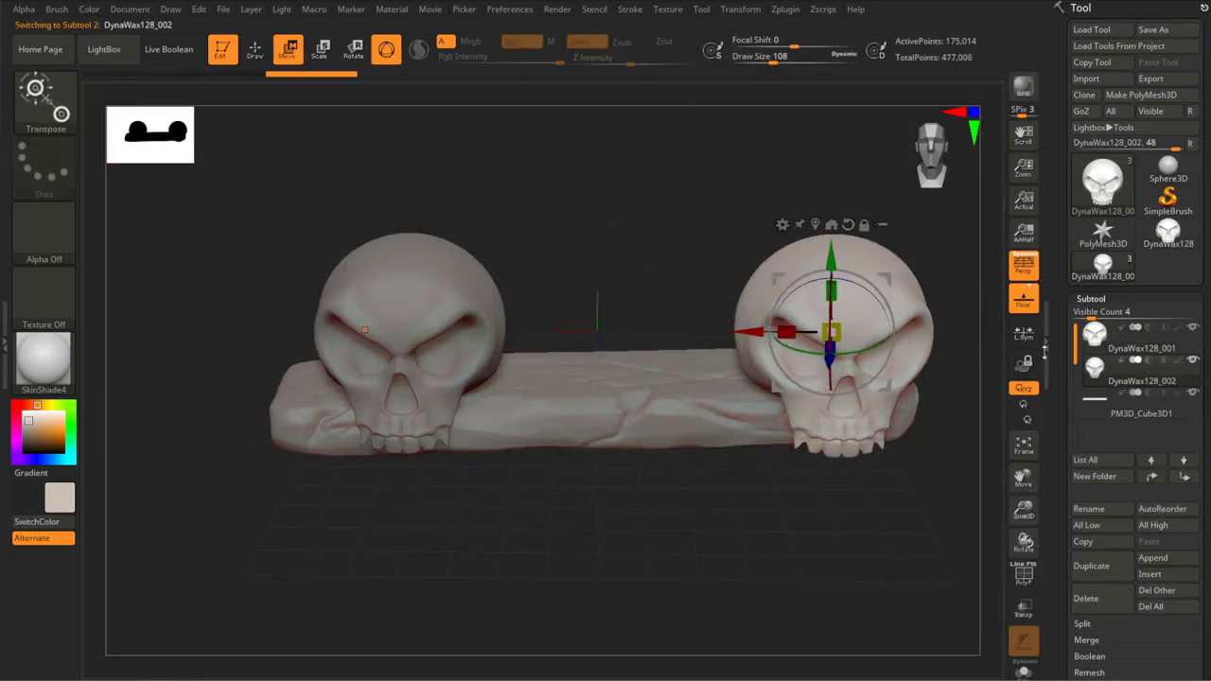
left_click(1135, 343)
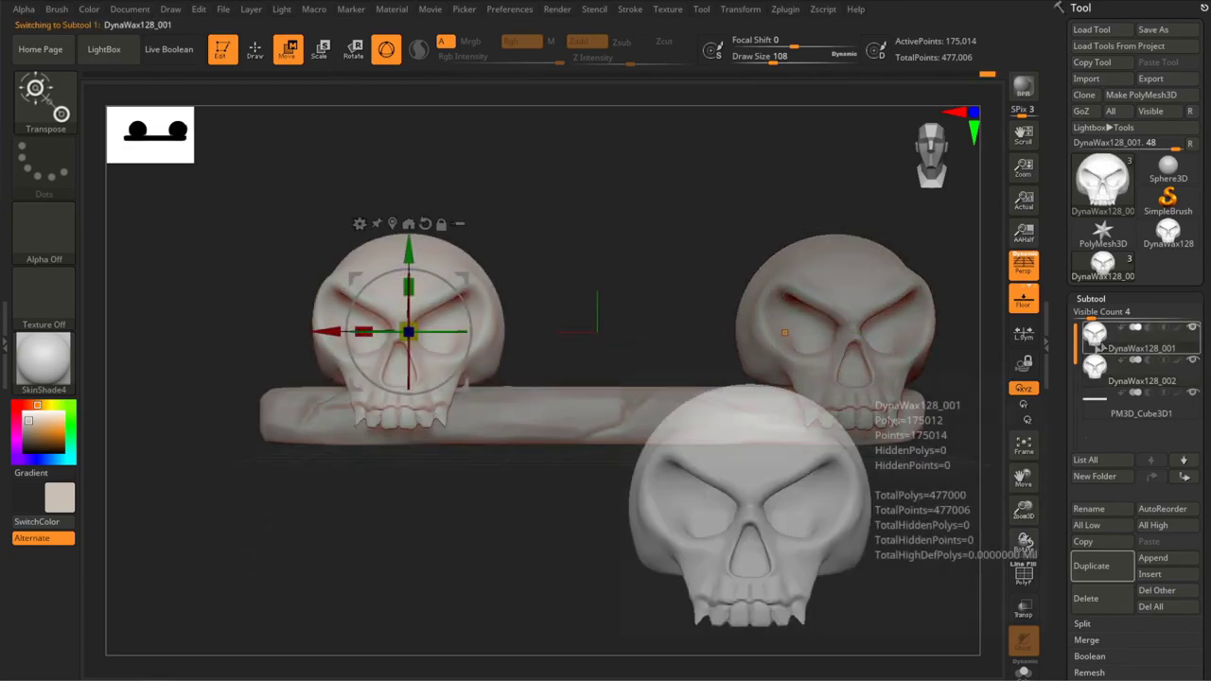
left_click_drag(662, 526, 639, 489)
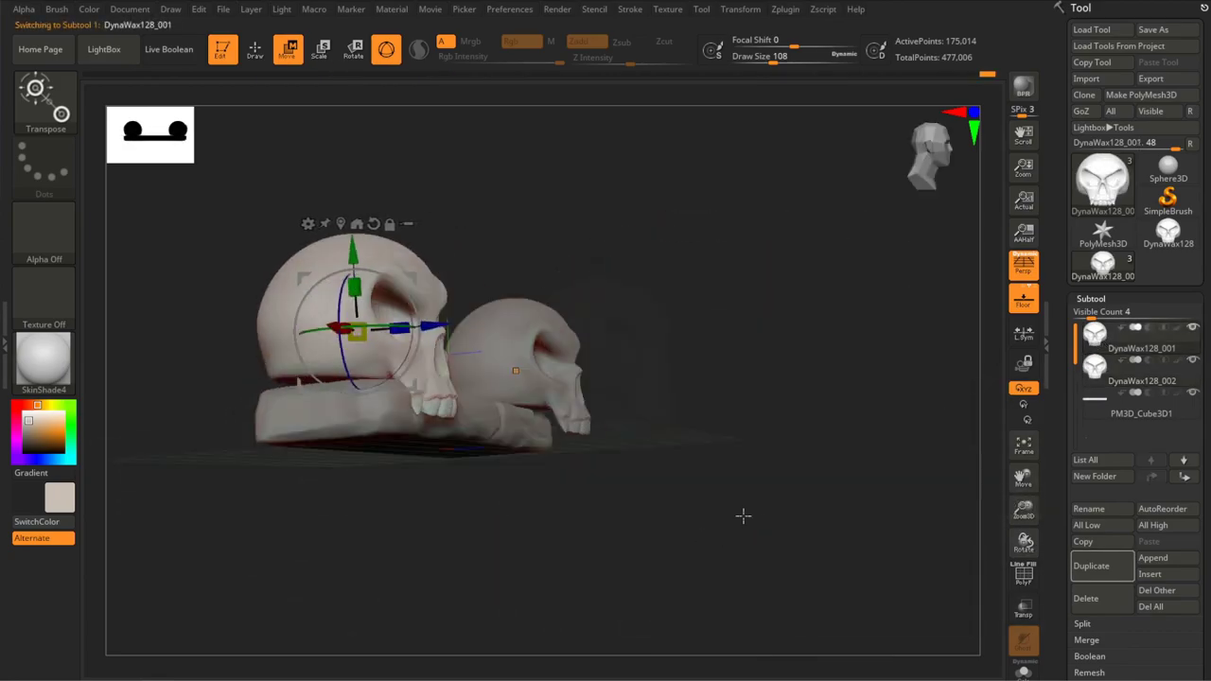
mouse_move(491, 404)
left_mouse_down()
mouse_move(674, 420)
mouse_move(608, 392)
left_mouse_up()
mouse_move(898, 378)
left_mouse_down()
mouse_move(760, 373)
mouse_move(860, 368)
mouse_move(725, 360)
mouse_move(520, 317)
left_mouse_up()
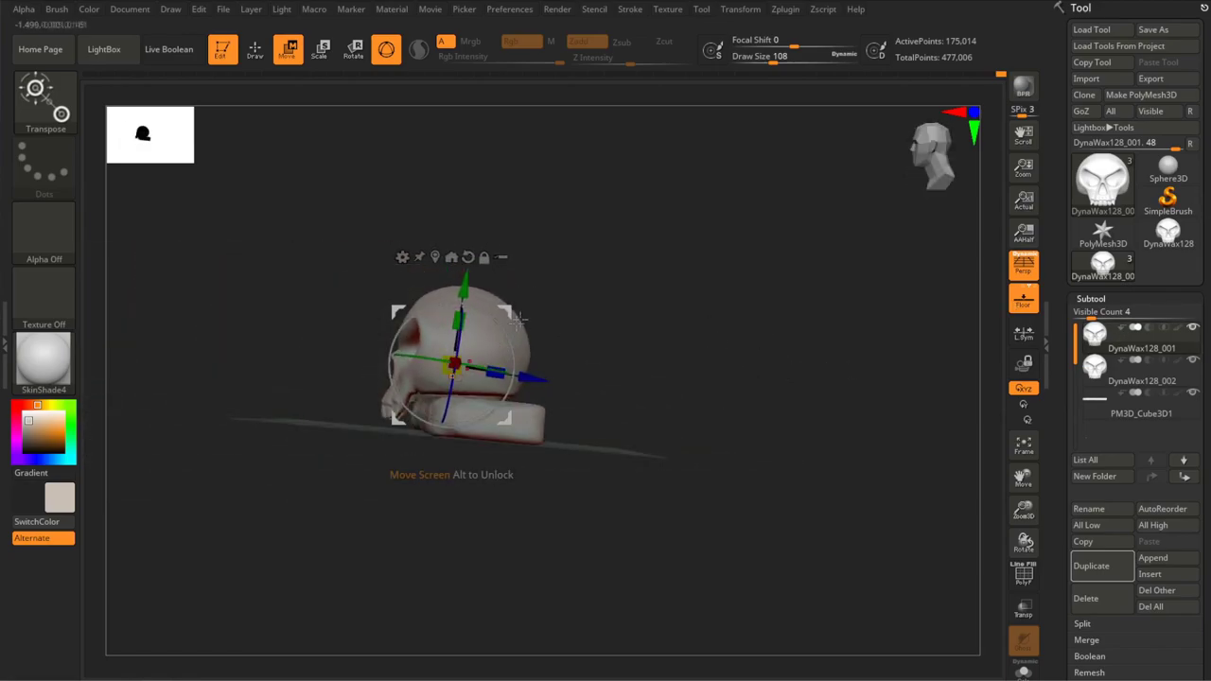
left_click(458, 431, "alt")
mouse_move(460, 464)
left_mouse_down()
mouse_move(579, 594)
mouse_move(800, 425)
mouse_move(727, 489)
mouse_move(722, 479)
mouse_move(722, 554)
left_mouse_up()
left_click(922, 161)
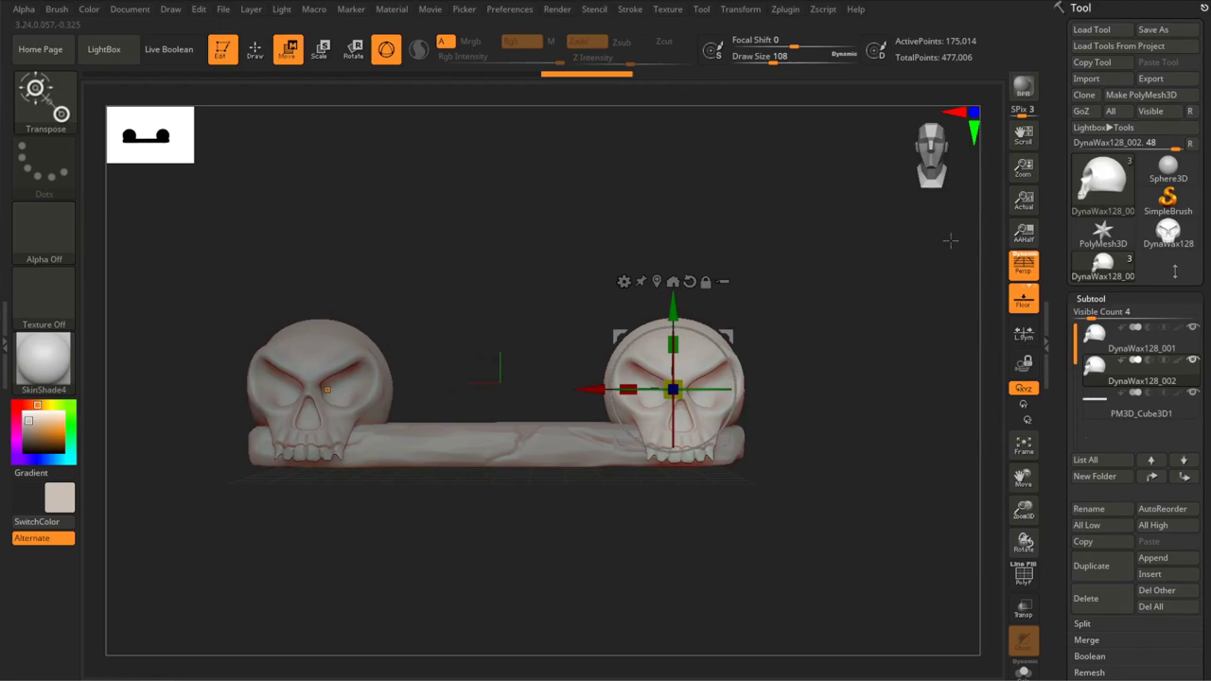
left_click(1102, 179)
mouse_move(763, 409)
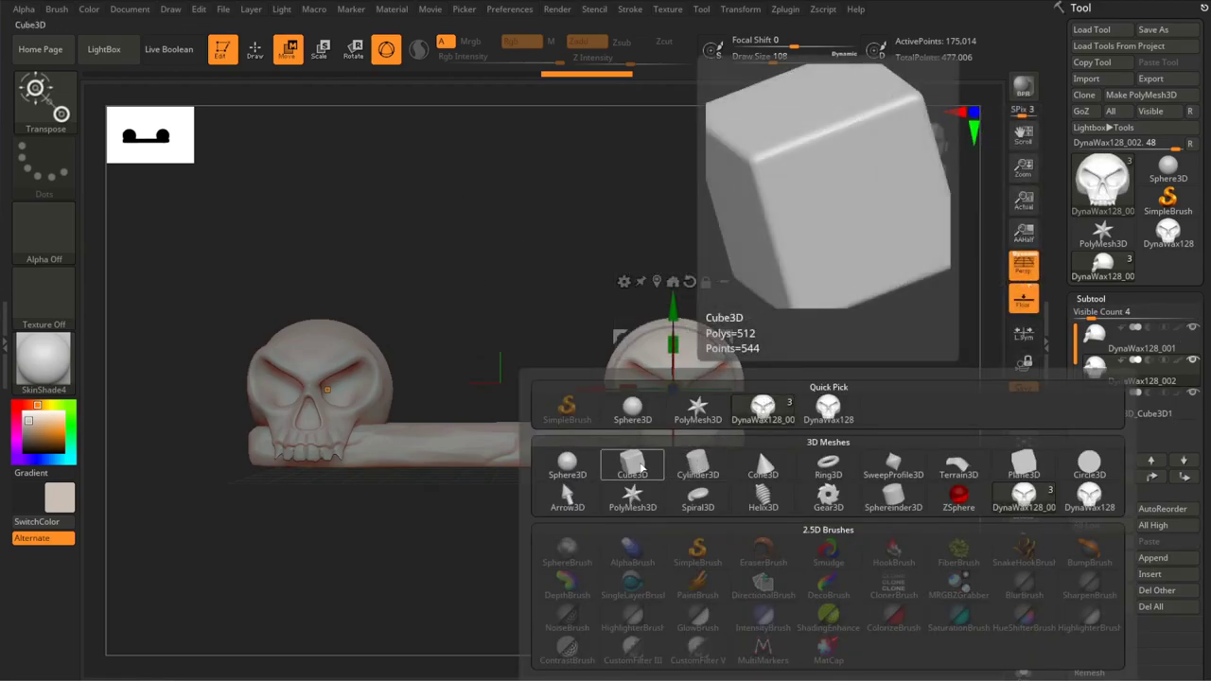
Step: Append a box between the skulls, hide the plank and left skull, and nudge the right skull closer
left_click(632, 463)
left_click(1192, 392)
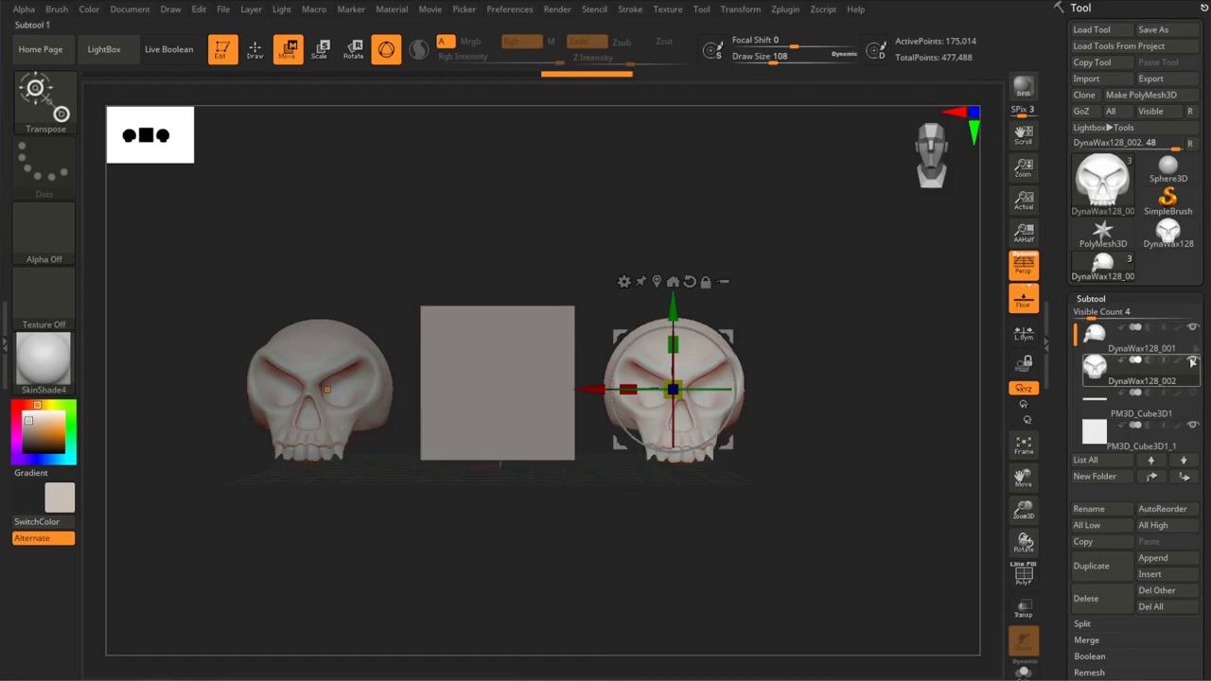
left_click(1192, 327)
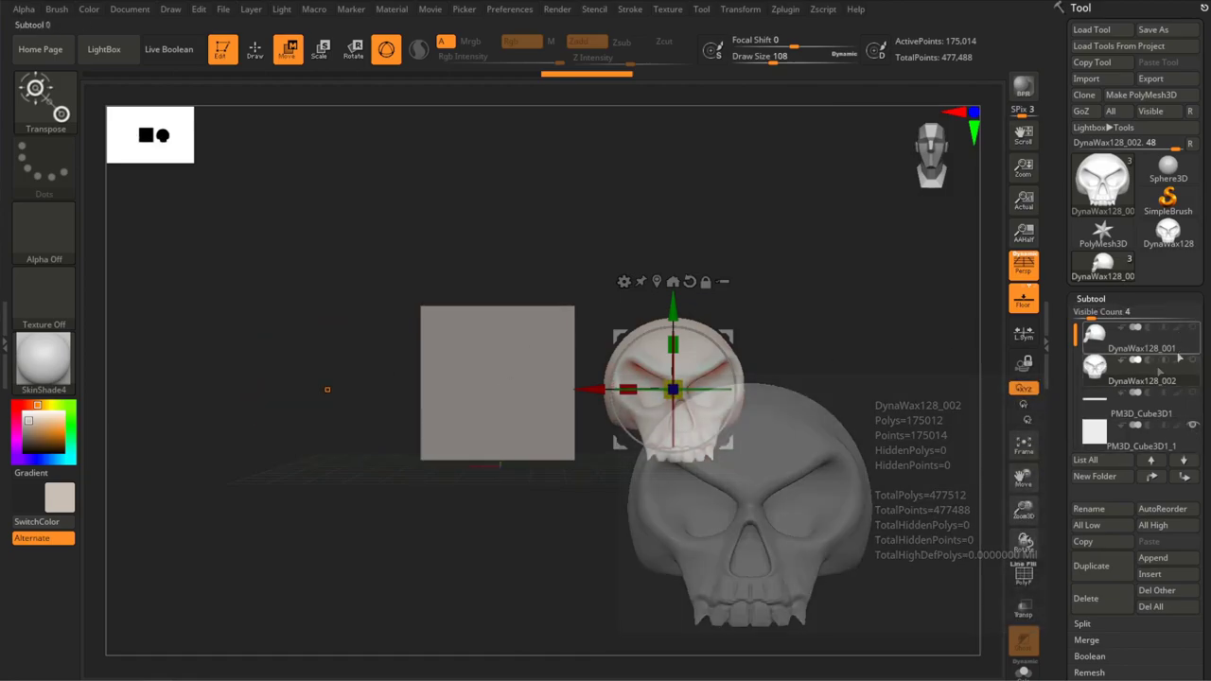
left_click(1194, 329)
left_click(1194, 329)
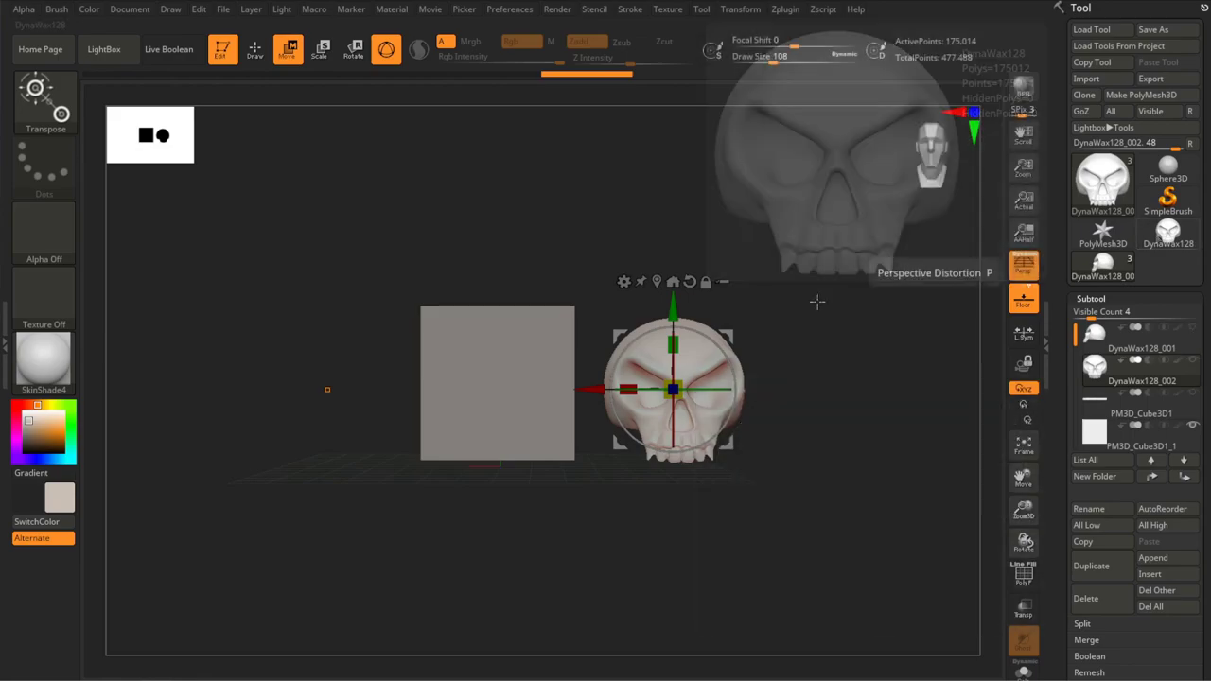
left_click(1194, 329)
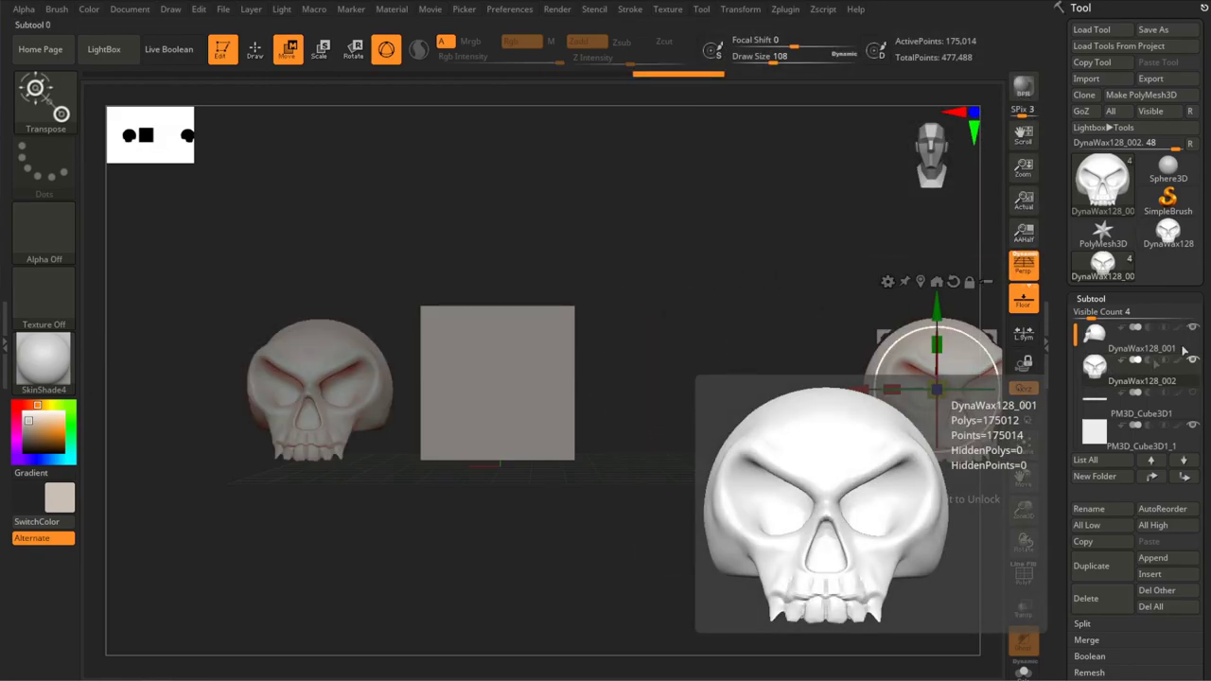
left_click_drag(937, 388, 680, 388)
left_click(1194, 329)
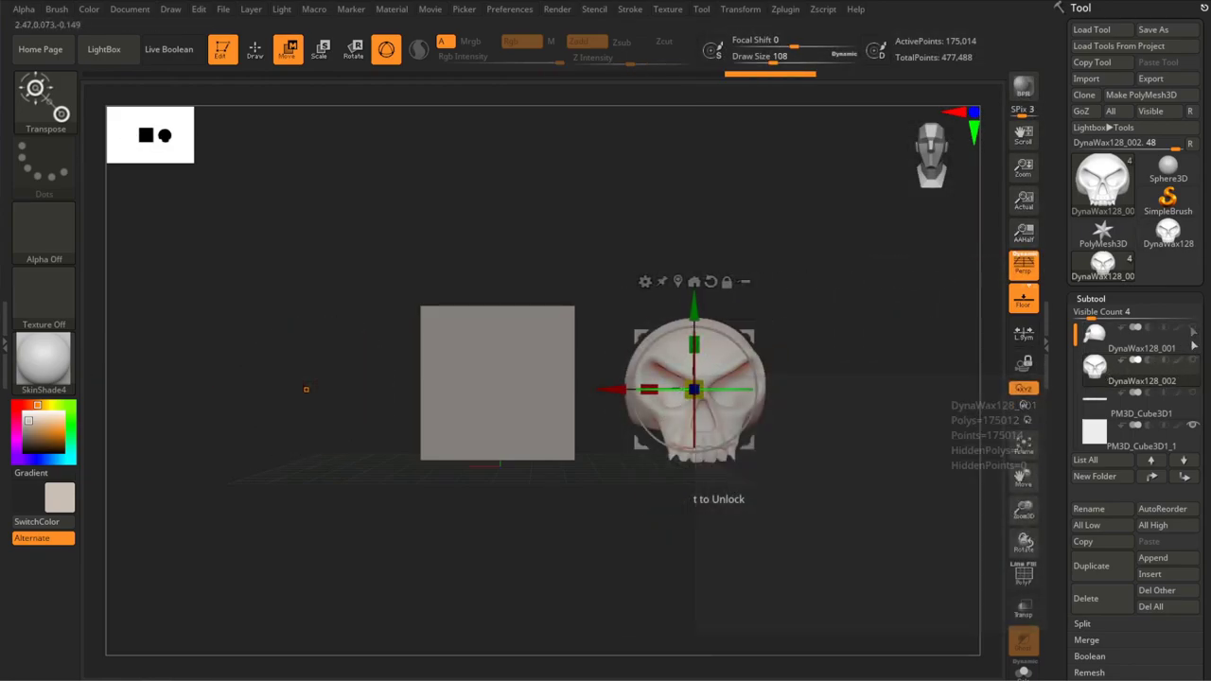
Step: Make the PM3D_Cube3D1_1 box the active subtool for sculpting
key("q")
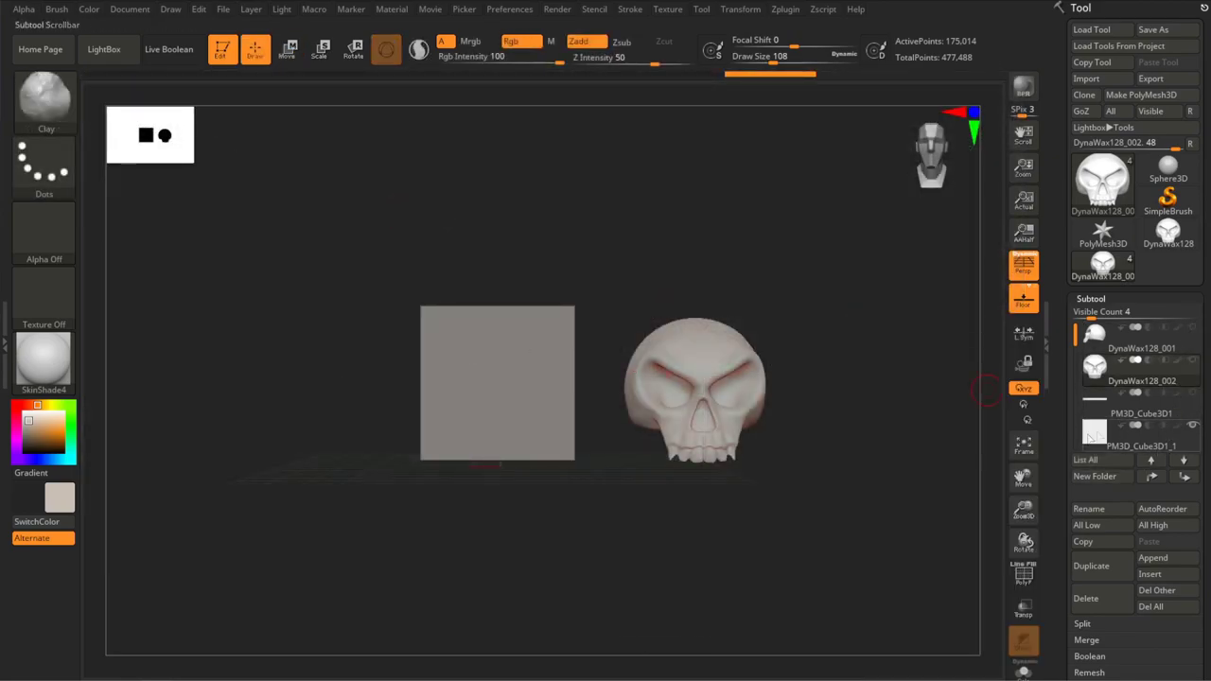
left_click(1094, 433)
left_click_drag(580, 243, 615, 247)
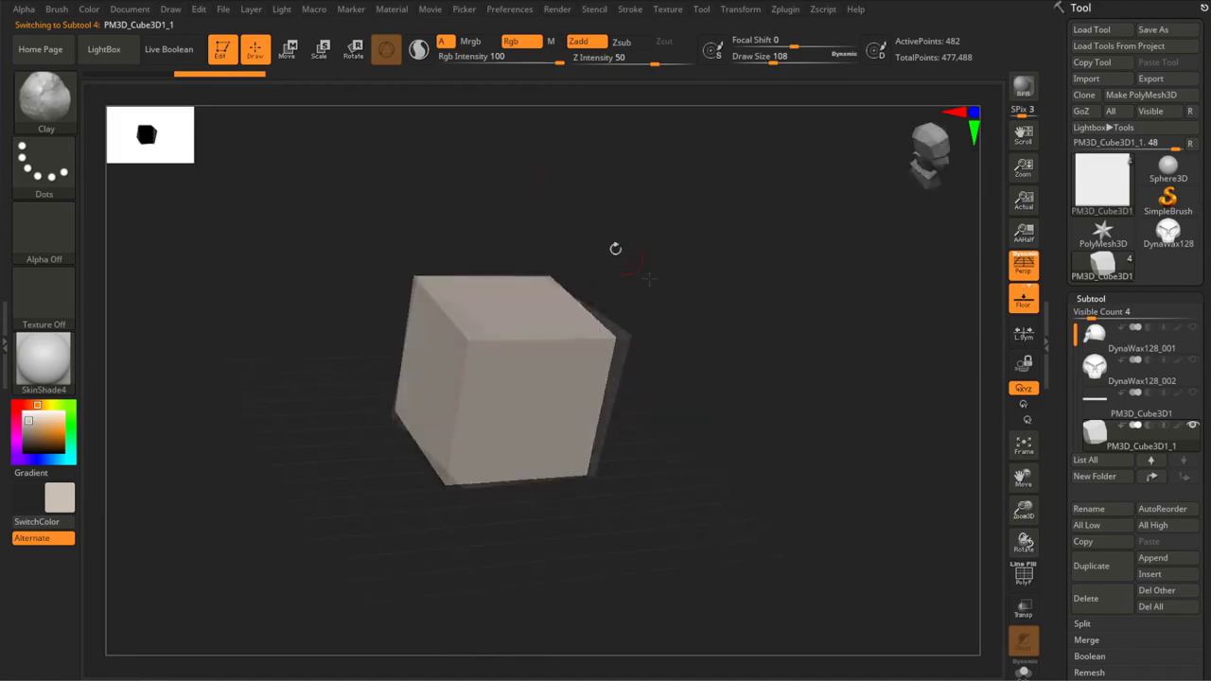
Step: Scale the box down into a thin square panel
key("e")
key("q")
key("e")
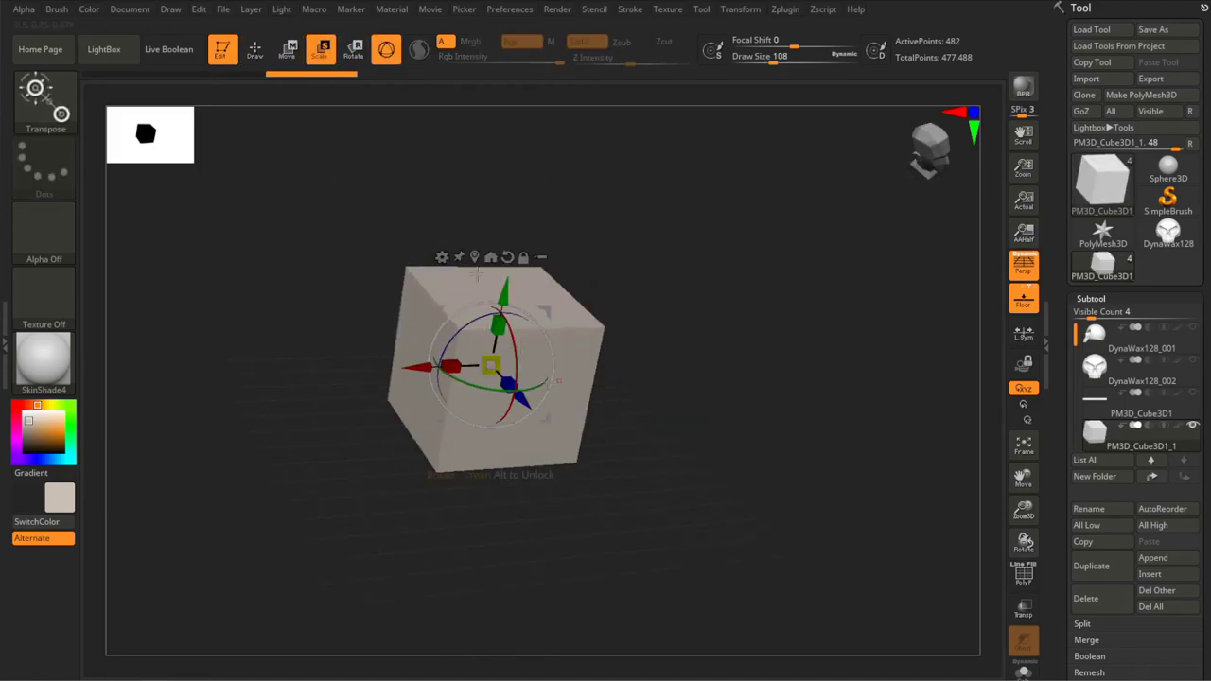
left_click_drag(478, 274, 483, 227)
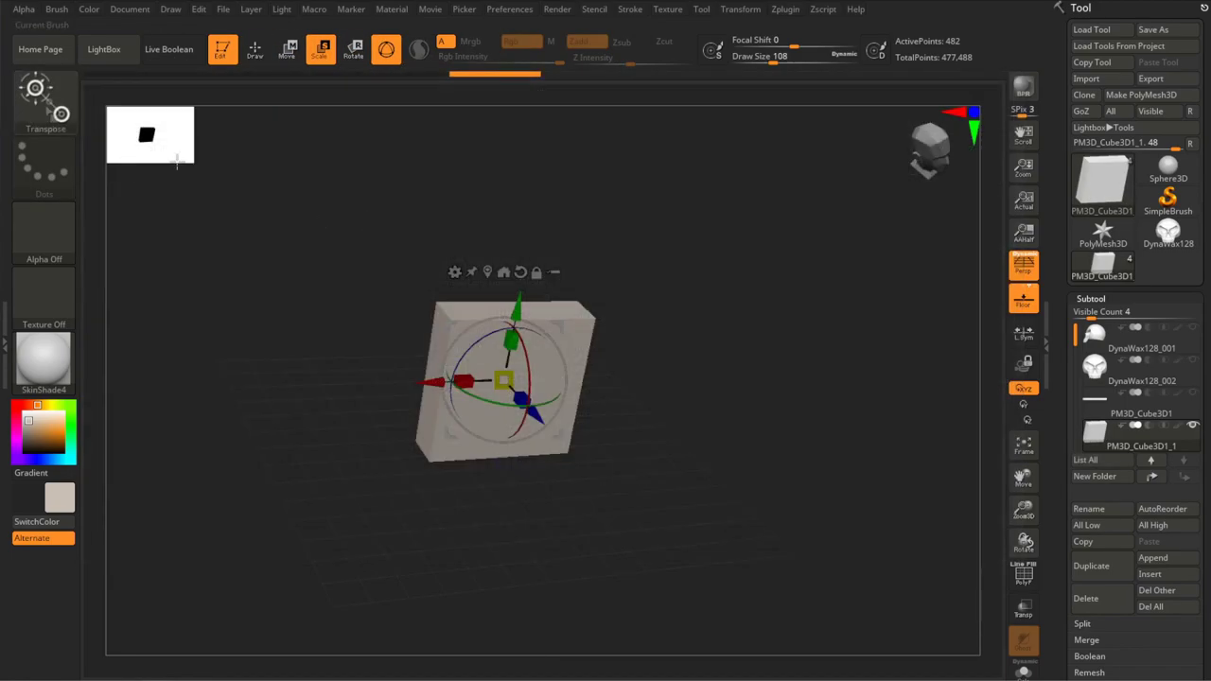
Step: Pick MaskCircle as the masking brush after trying GroomLengthen and SliceRect
left_click(42, 121)
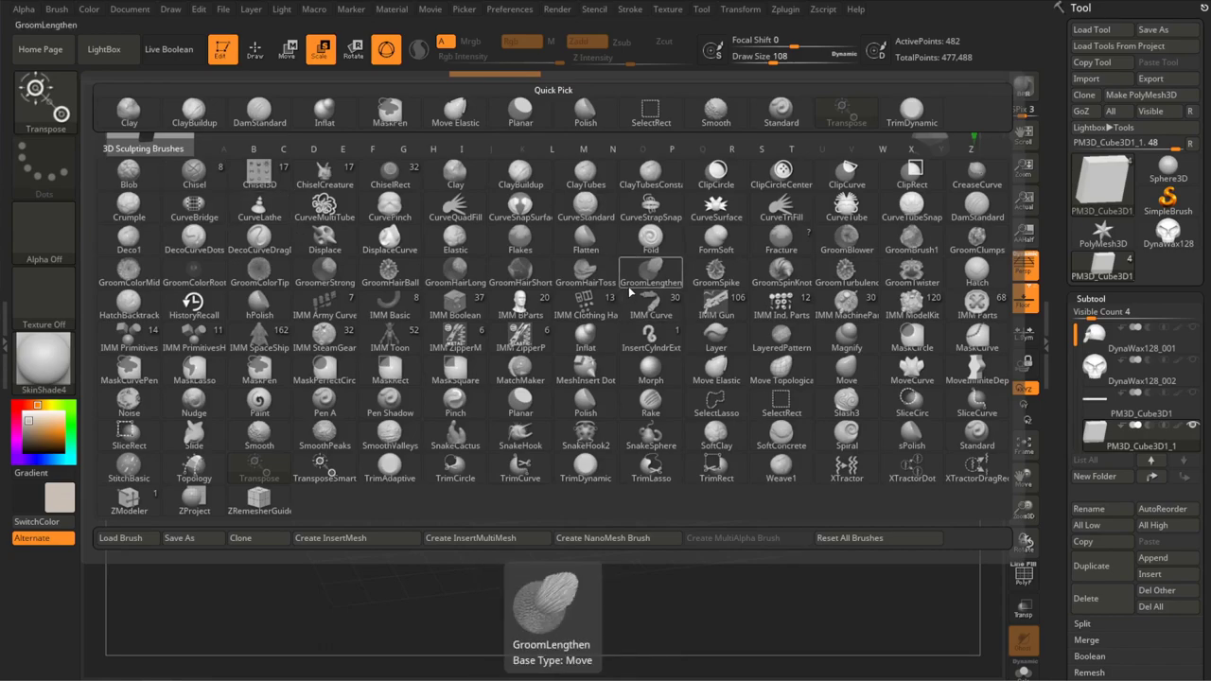
left_click(630, 291)
left_click(922, 163)
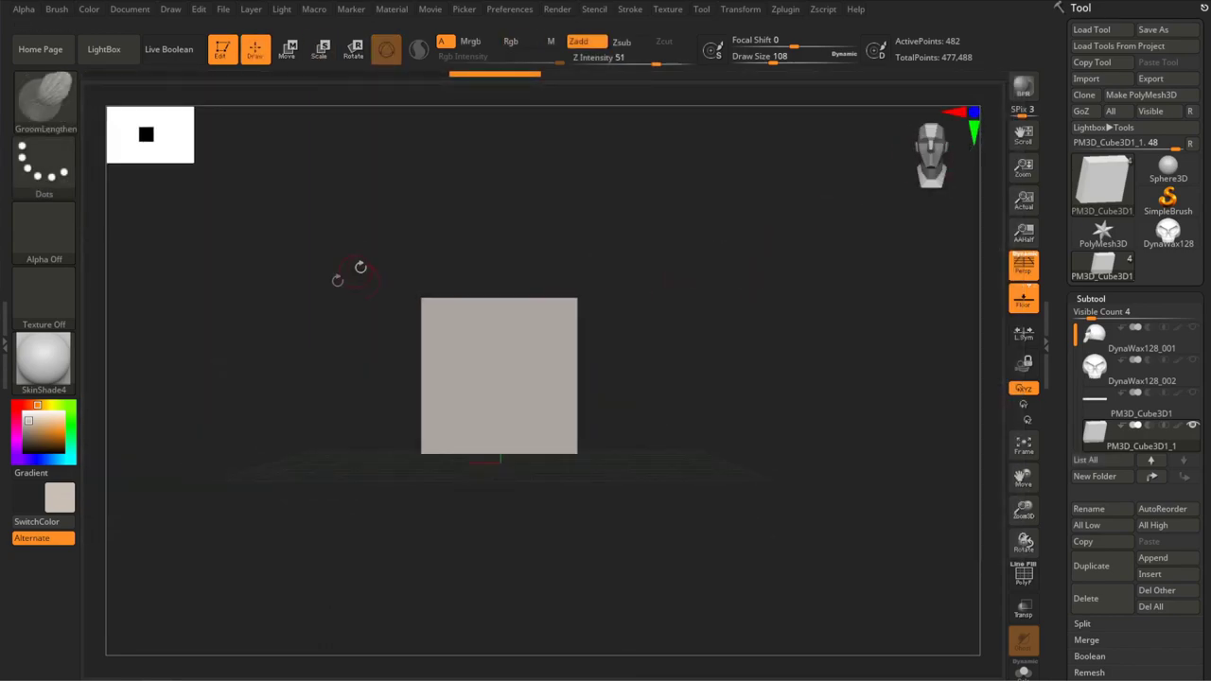
left_click_drag(376, 419, 362, 252)
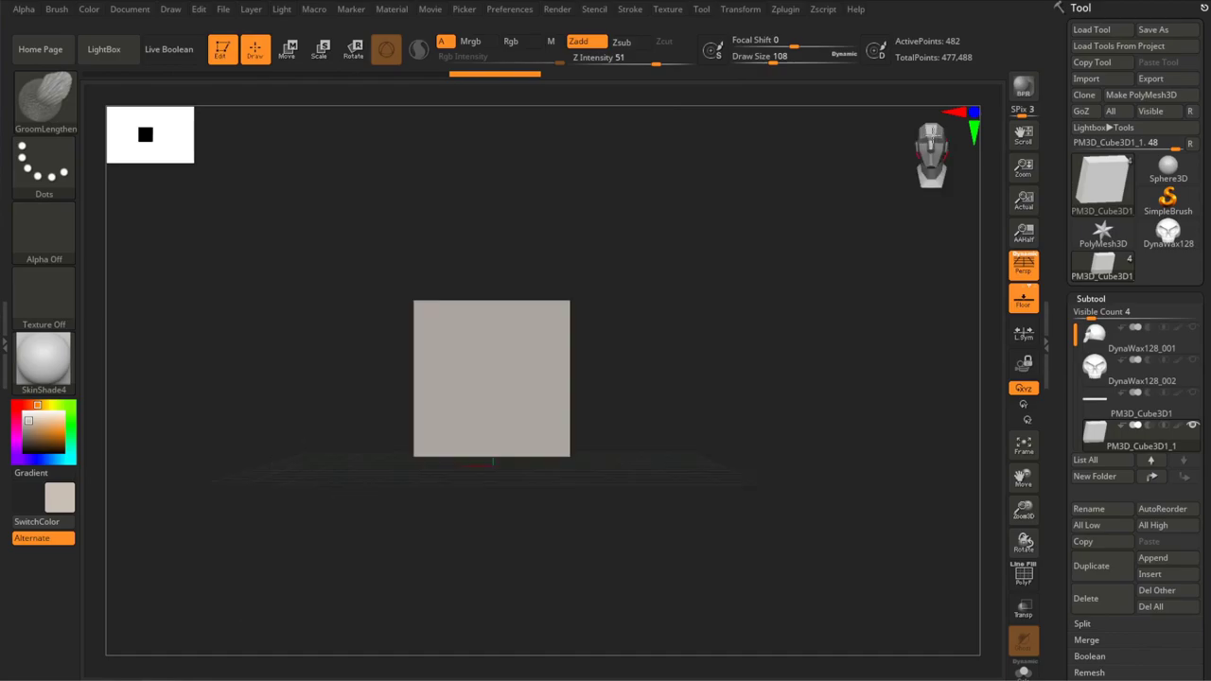
key("b")
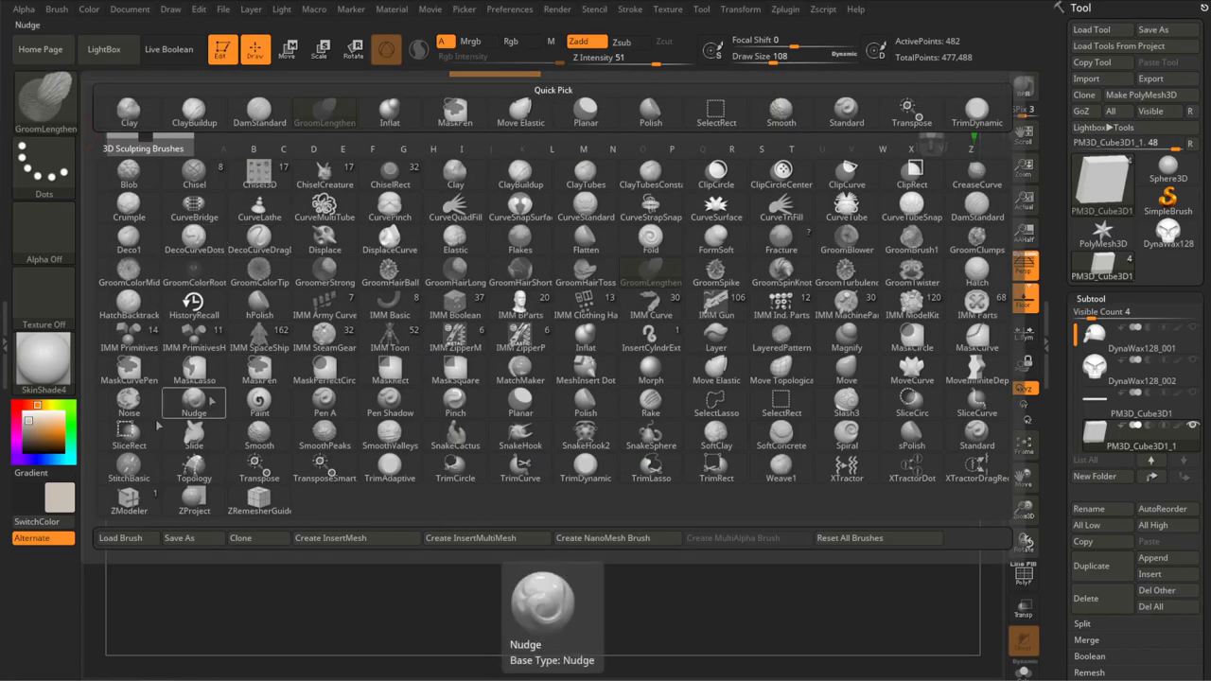
left_click(129, 440)
left_click_drag(662, 398, 719, 341)
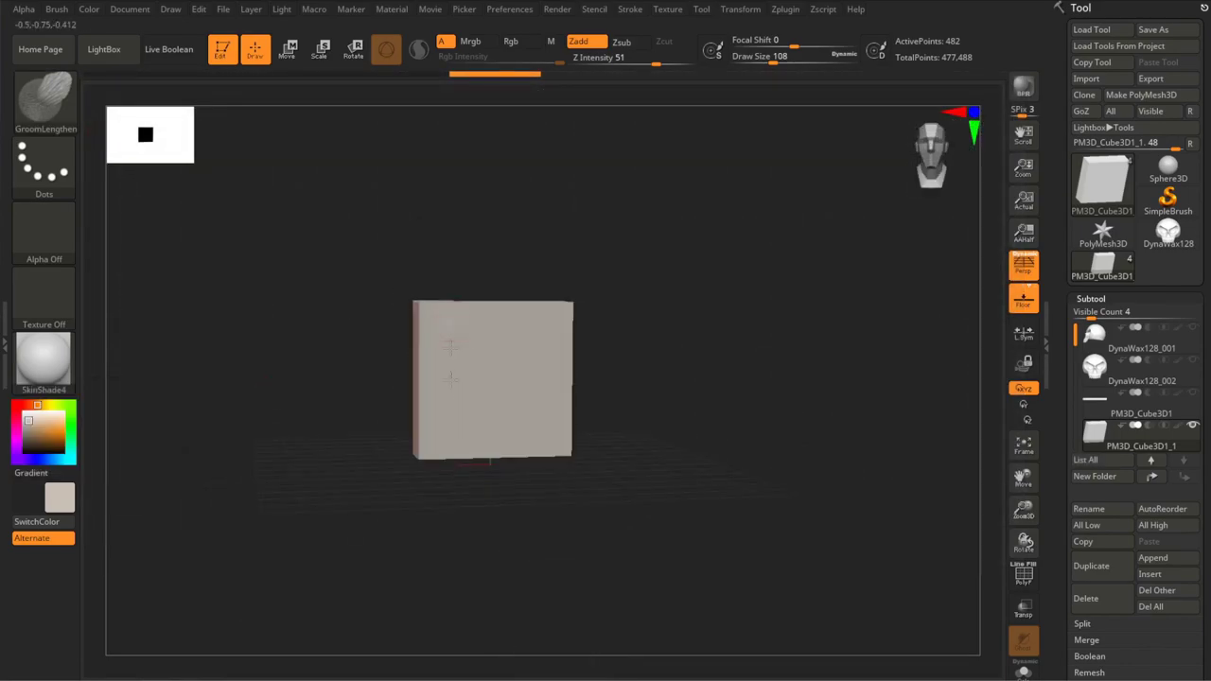
left_click(54, 106)
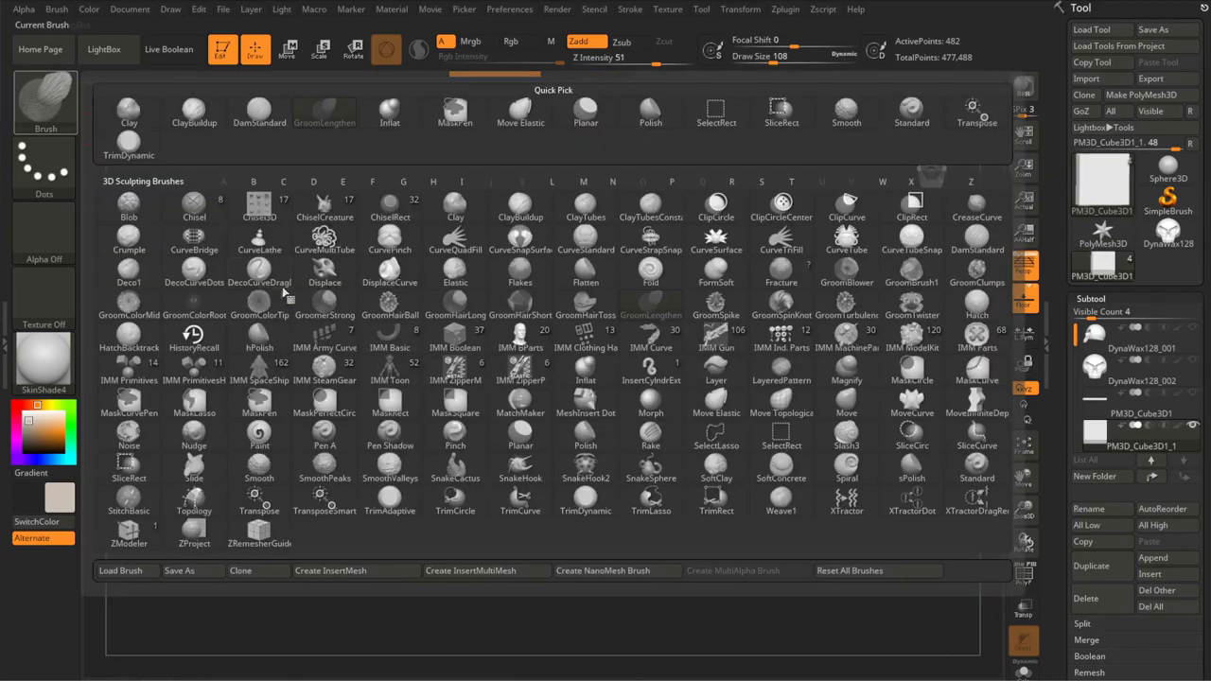
left_click(912, 380)
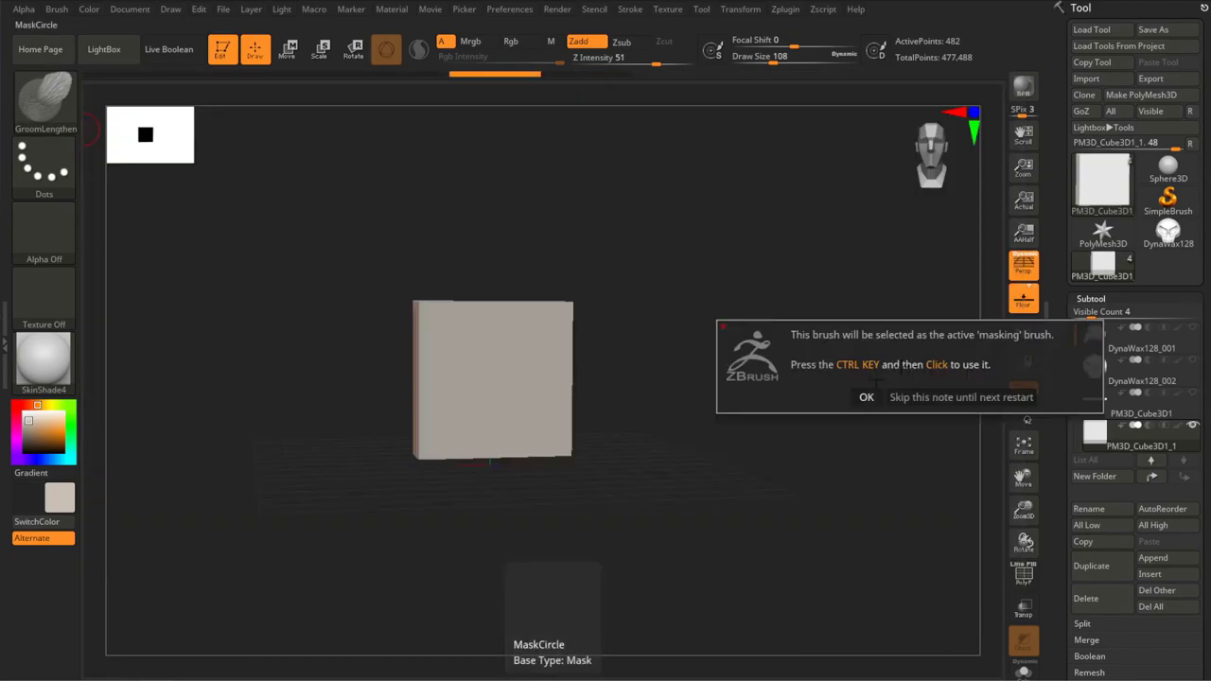
Step: Try masking an oval area on the box with the SelectRect brush
left_click_drag(836, 401, 381, 284)
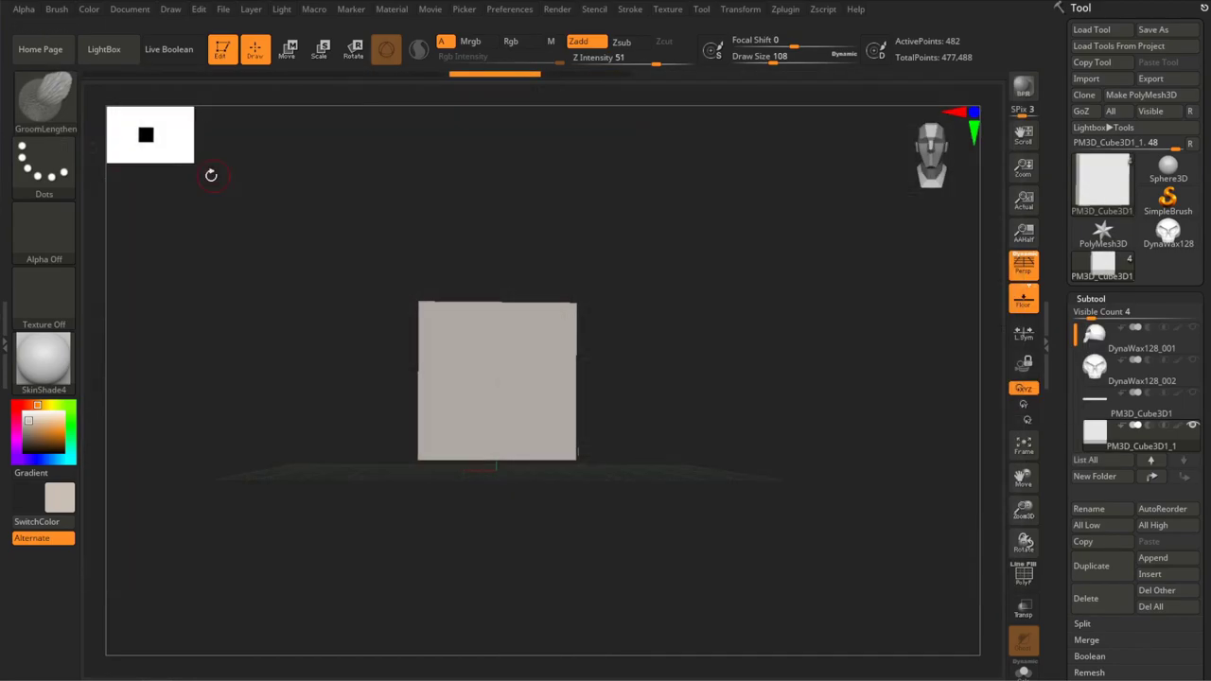
key("b")
key("s")
key("r")
left_click_drag(519, 291, 364, 480, "ctrl")
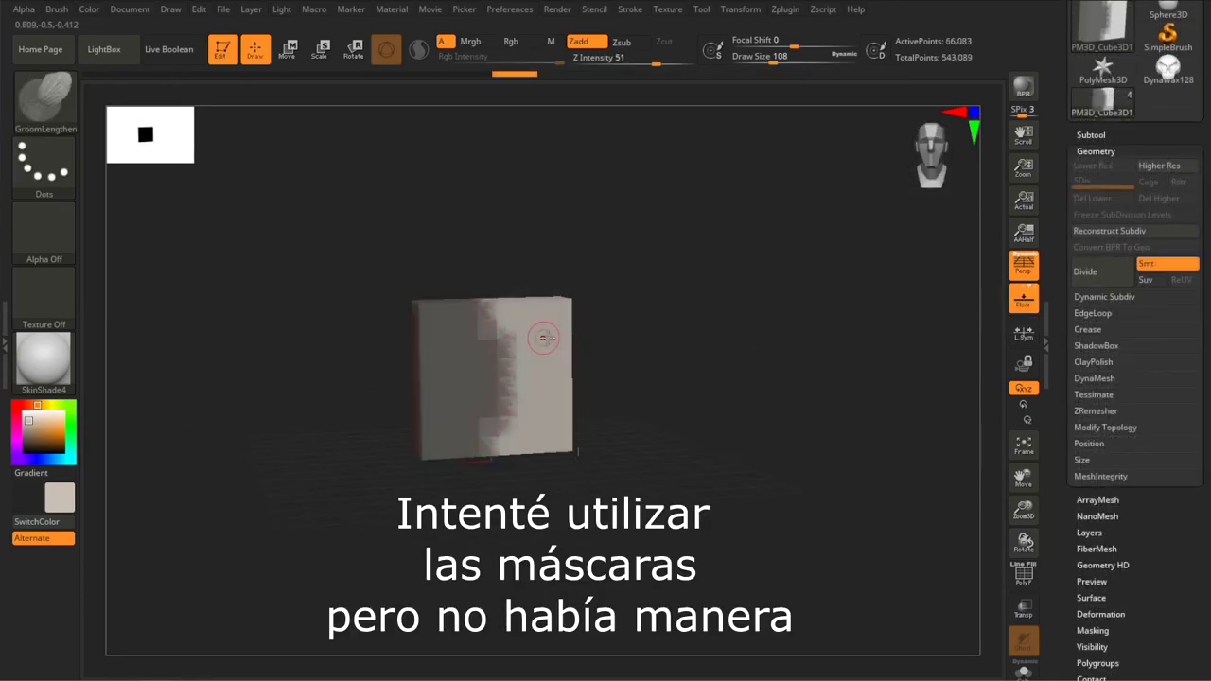
Step: Retry the selection brush, then mask the box's left part with MaskPen
left_click_drag(357, 276, 784, 316)
key("b")
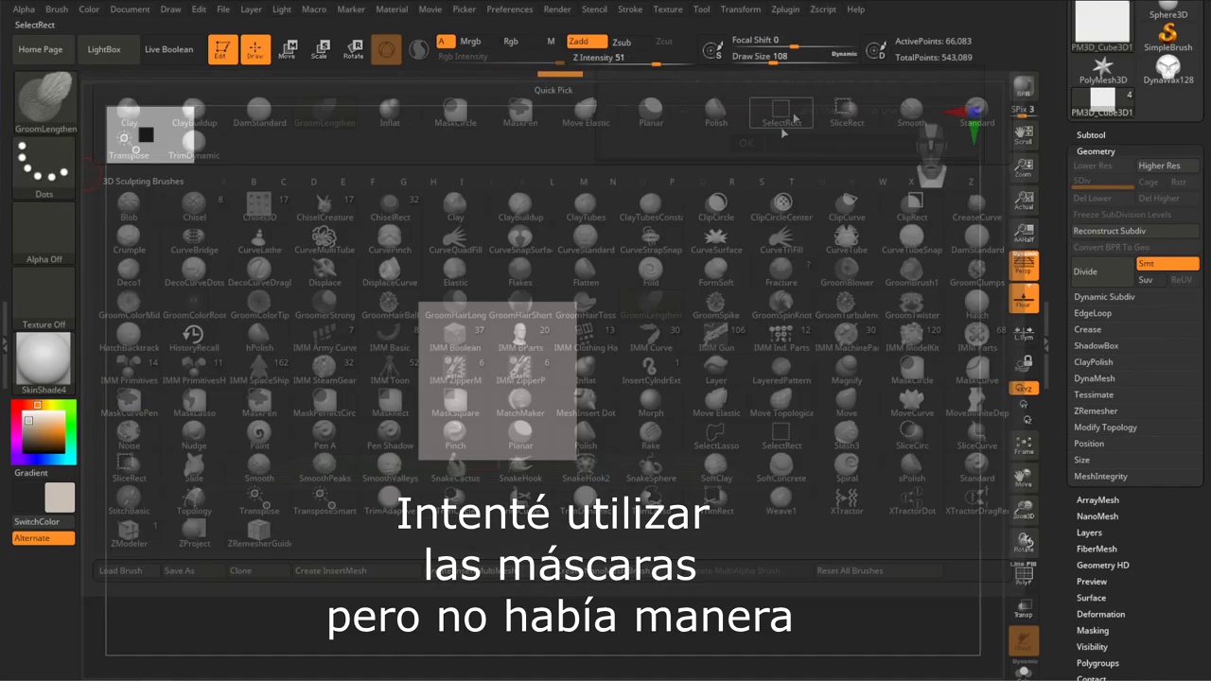
left_click(326, 272)
key("b")
left_click(757, 279)
key("b")
left_click(520, 118)
left_click_drag(688, 191, 848, 323, "ctrl")
mouse_move(335, 271)
left_mouse_down("ctrl")
mouse_move(400, 330)
mouse_move(476, 501)
left_mouse_up("ctrl")
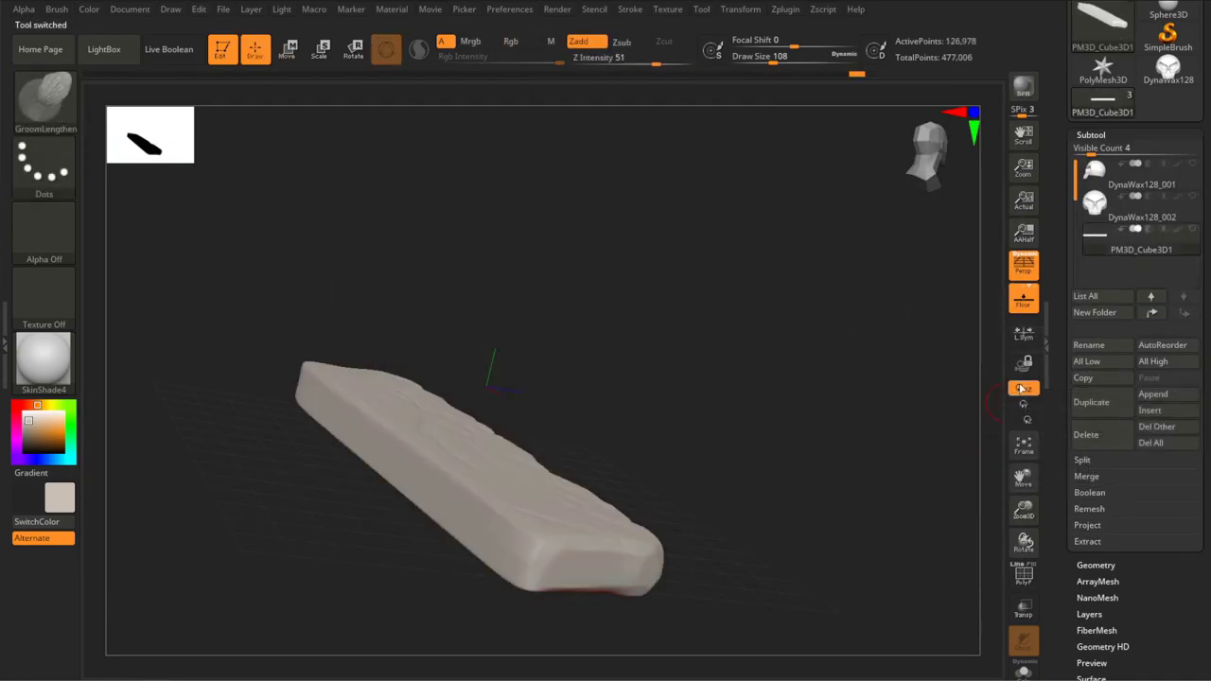
Step: Add a cylinder subtool, shrink it on the plank and stretch it taller
left_click(1152, 393)
left_click(692, 472)
key("e")
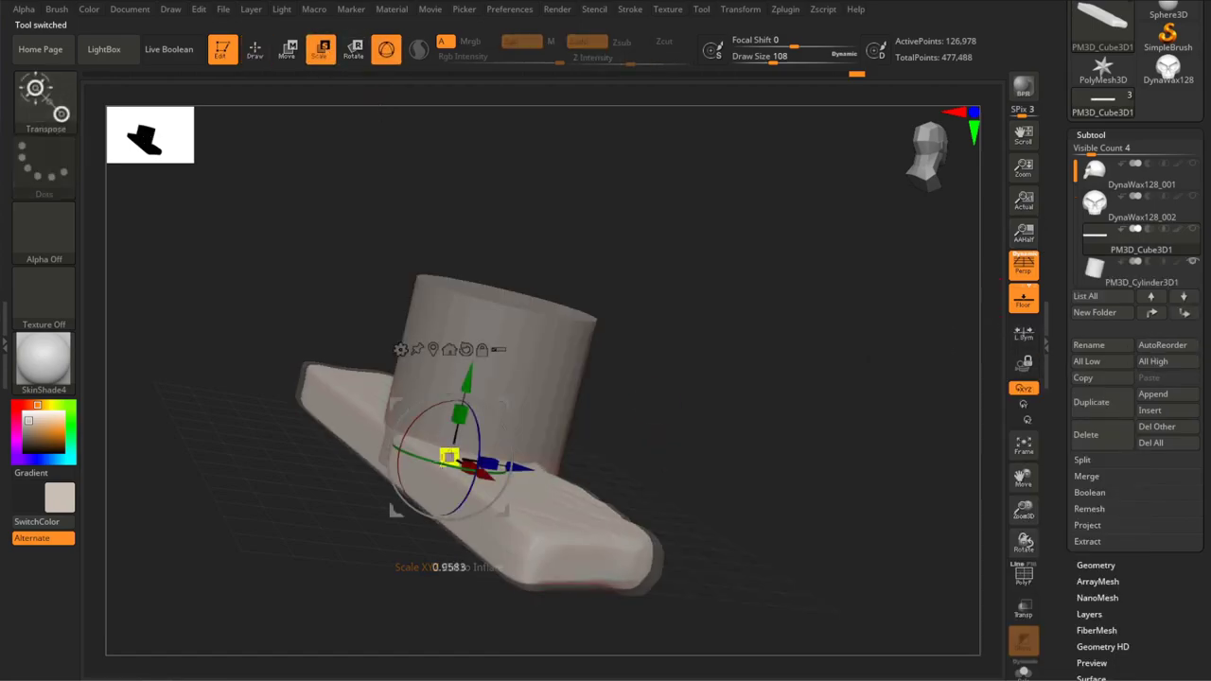
left_click_drag(449, 457, 417, 445)
mouse_move(719, 378)
left_mouse_down()
mouse_move(673, 438)
mouse_move(770, 438)
mouse_move(643, 457)
left_mouse_up()
left_click_drag(492, 356, 494, 312)
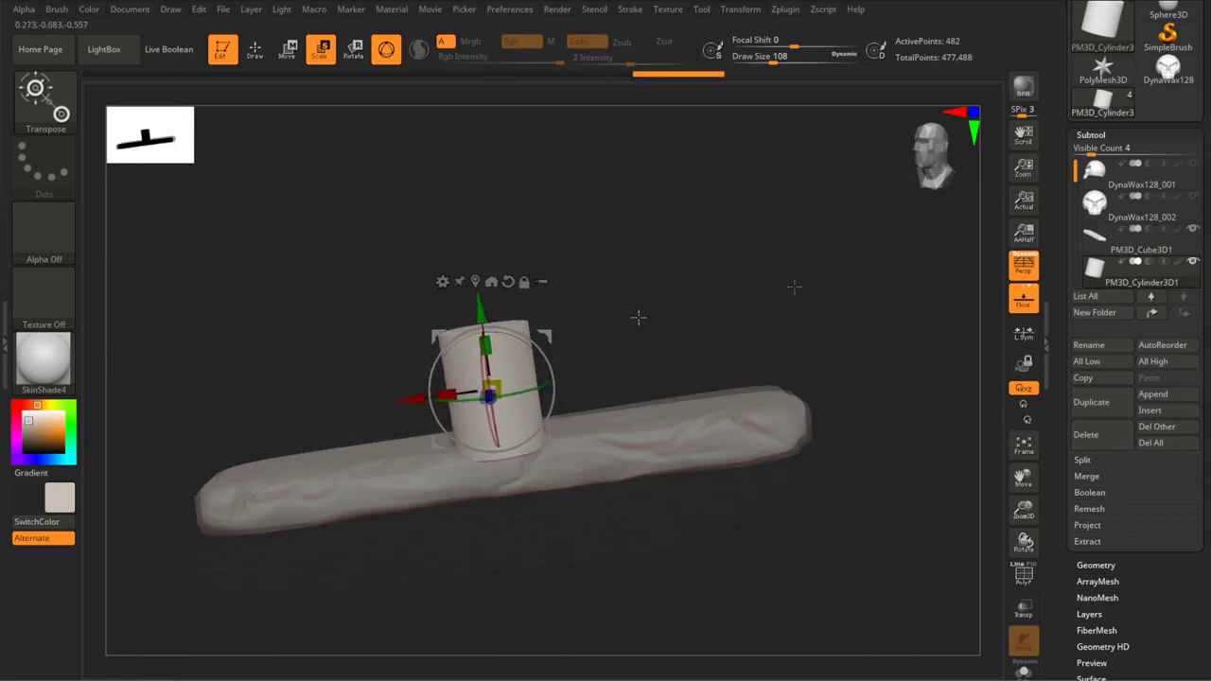
left_click_drag(637, 319, 919, 157)
Step: Subdivide the cylinder once and switch to the Inflat brush for sculpting
left_click(1096, 565)
left_click(1085, 270)
mouse_move(718, 397)
left_mouse_down()
mouse_move(640, 425)
mouse_move(164, 215)
left_mouse_up()
key("b")
key("i")
key("n")
mouse_move(492, 431)
left_mouse_down()
mouse_move(473, 461)
mouse_move(633, 389)
mouse_move(767, 354)
left_mouse_up()
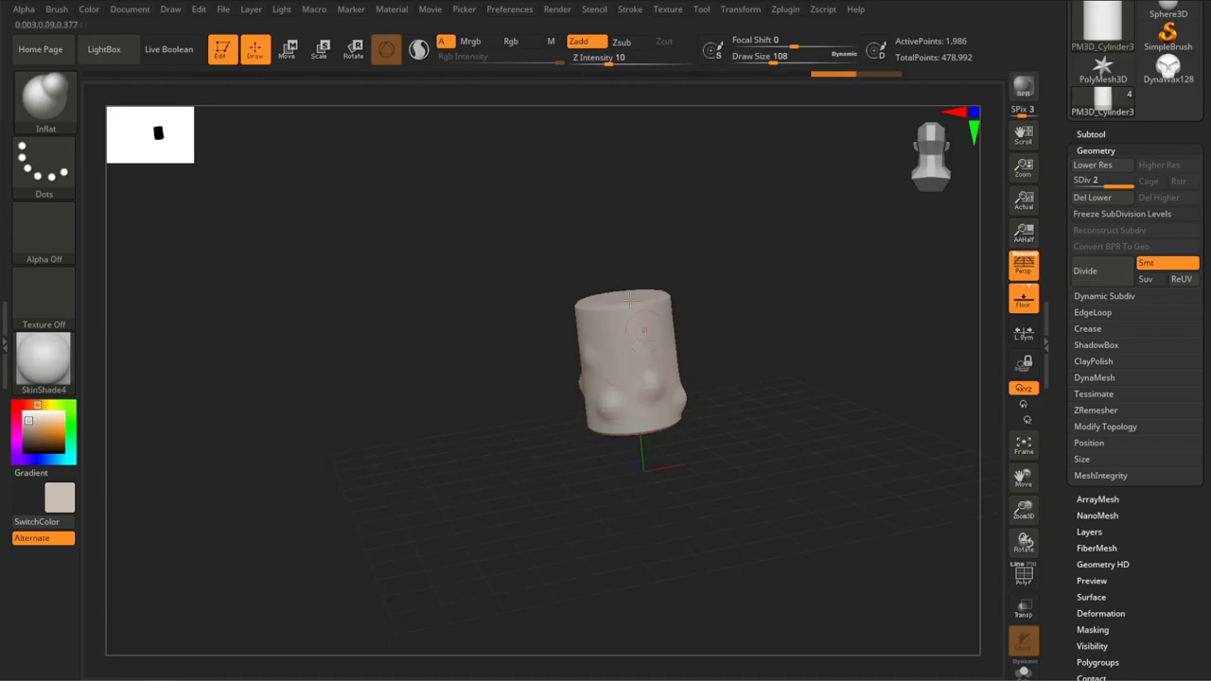
Step: Pick the Move Elastic brush and lower its draw size to 116 for shaping the candle
left_click_drag(608, 336, 595, 341)
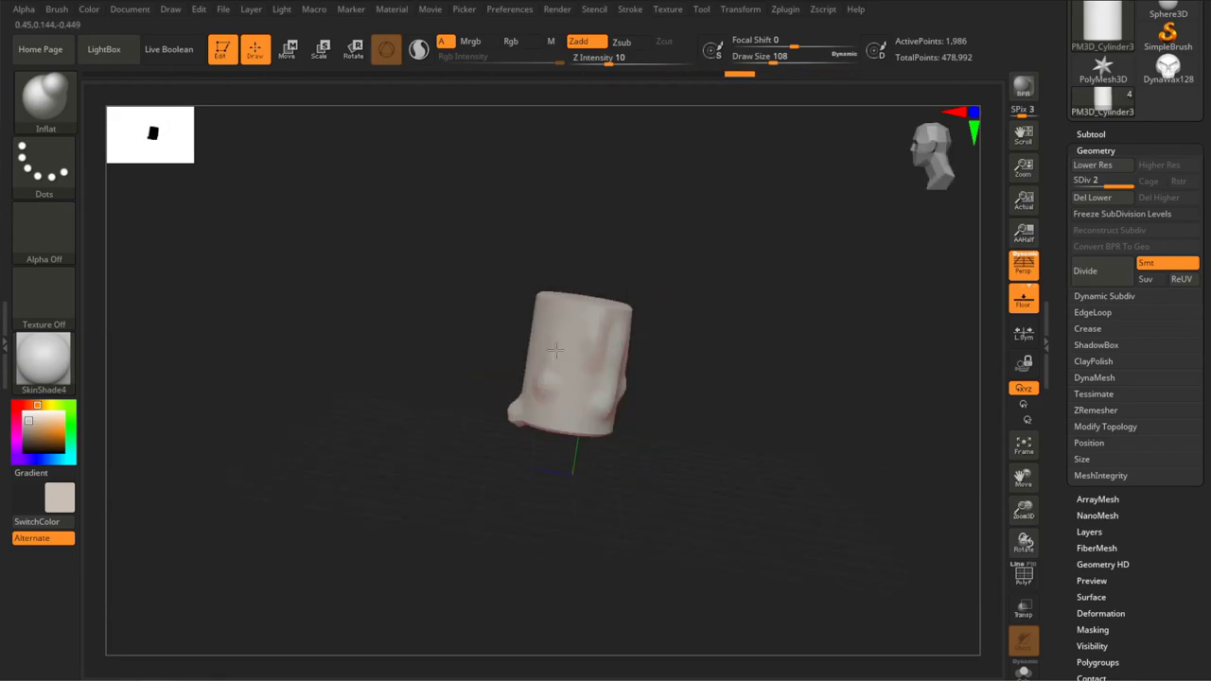
mouse_move(440, 365)
left_mouse_down()
mouse_move(501, 360)
mouse_move(454, 369)
mouse_move(440, 320)
mouse_move(391, 266)
left_mouse_up()
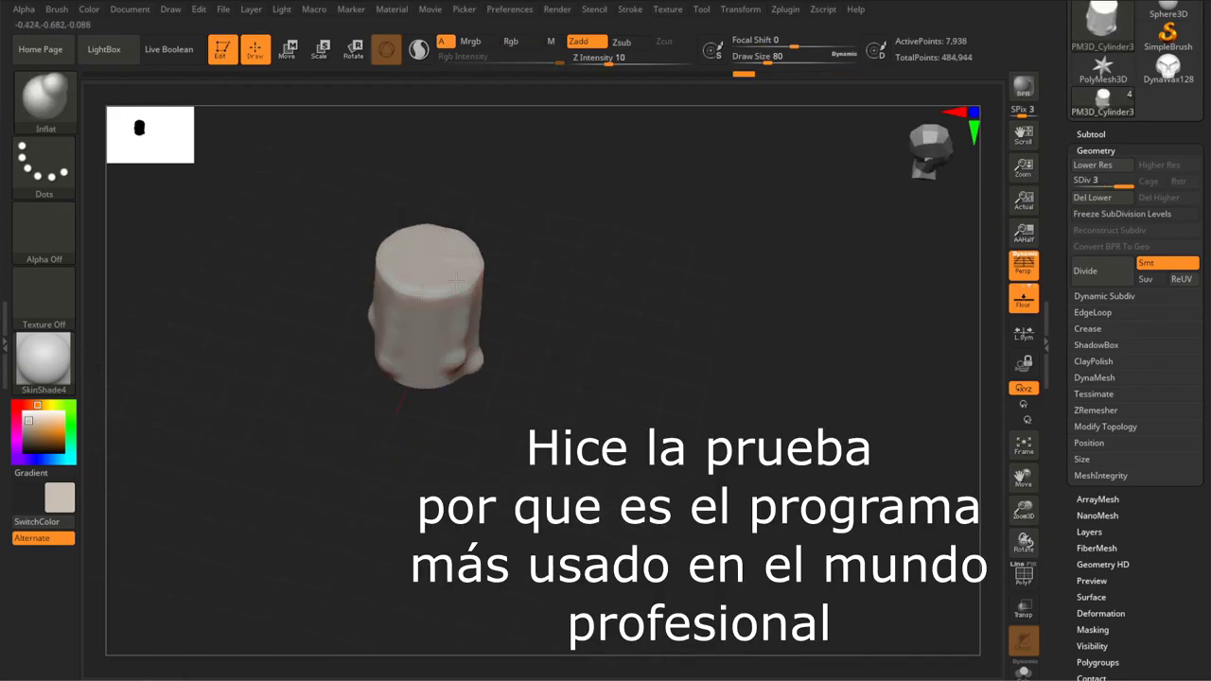
mouse_move(540, 303)
left_mouse_down()
mouse_move(416, 246)
mouse_move(508, 203)
left_mouse_up()
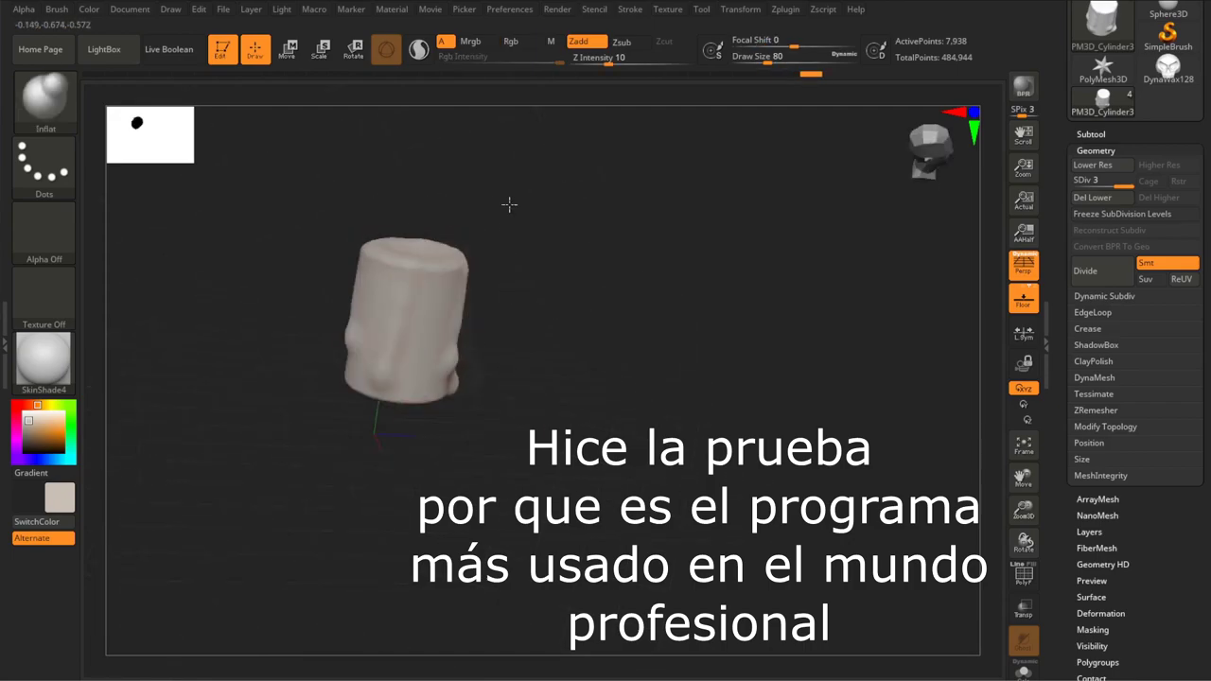
key("b")
key("m")
key("e")
key("s")
mouse_move(414, 271)
left_mouse_down()
mouse_move(376, 372)
mouse_move(633, 266)
left_mouse_up()
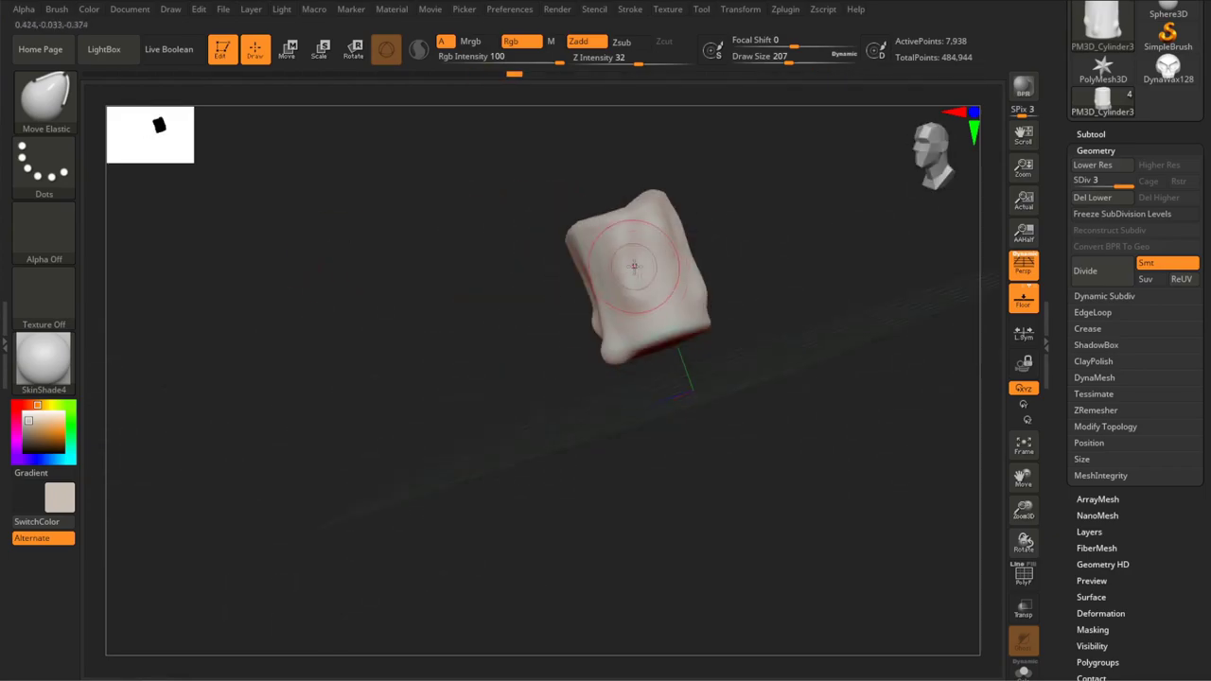
left_click_drag(378, 324, 350, 325)
mouse_move(473, 305)
left_mouse_down()
mouse_move(408, 314)
mouse_move(549, 262)
mouse_move(349, 266)
mouse_move(451, 230)
left_mouse_up()
mouse_move(469, 380)
left_mouse_down()
mouse_move(754, 441)
mouse_move(612, 384)
mouse_move(576, 356)
mouse_move(475, 425)
mouse_move(427, 411)
mouse_move(217, 253)
left_mouse_up()
Step: Save the candle project from the File menu
left_click(223, 11)
left_click(337, 39)
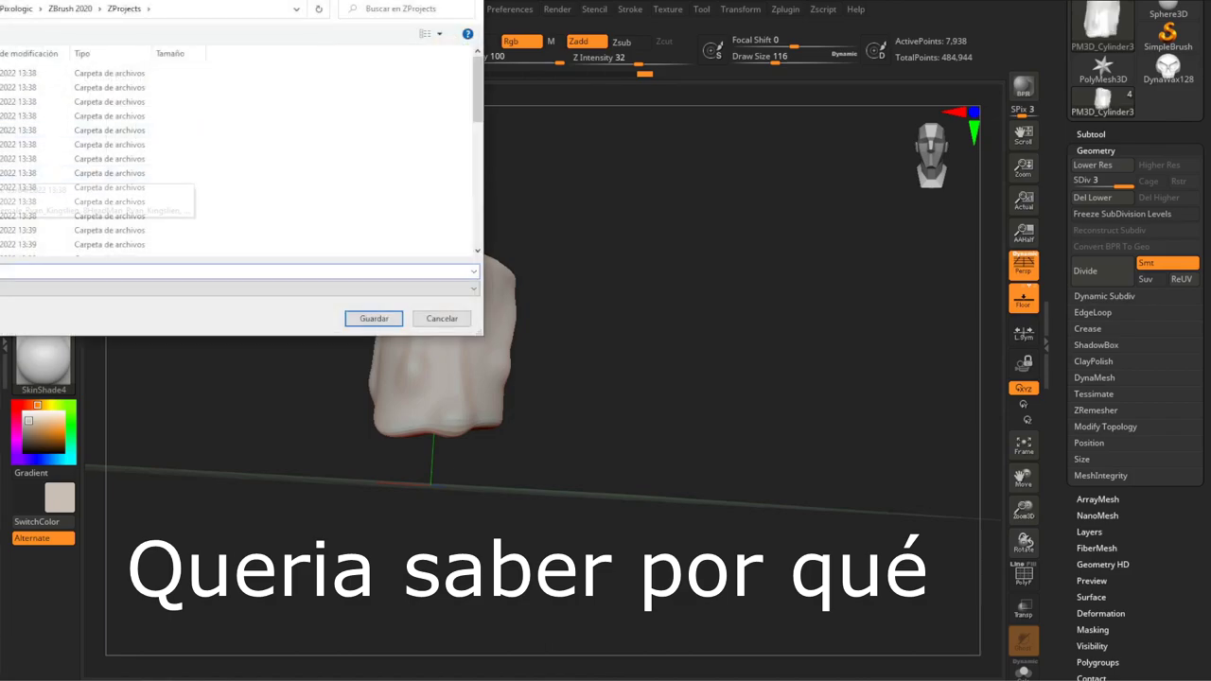
key("Return")
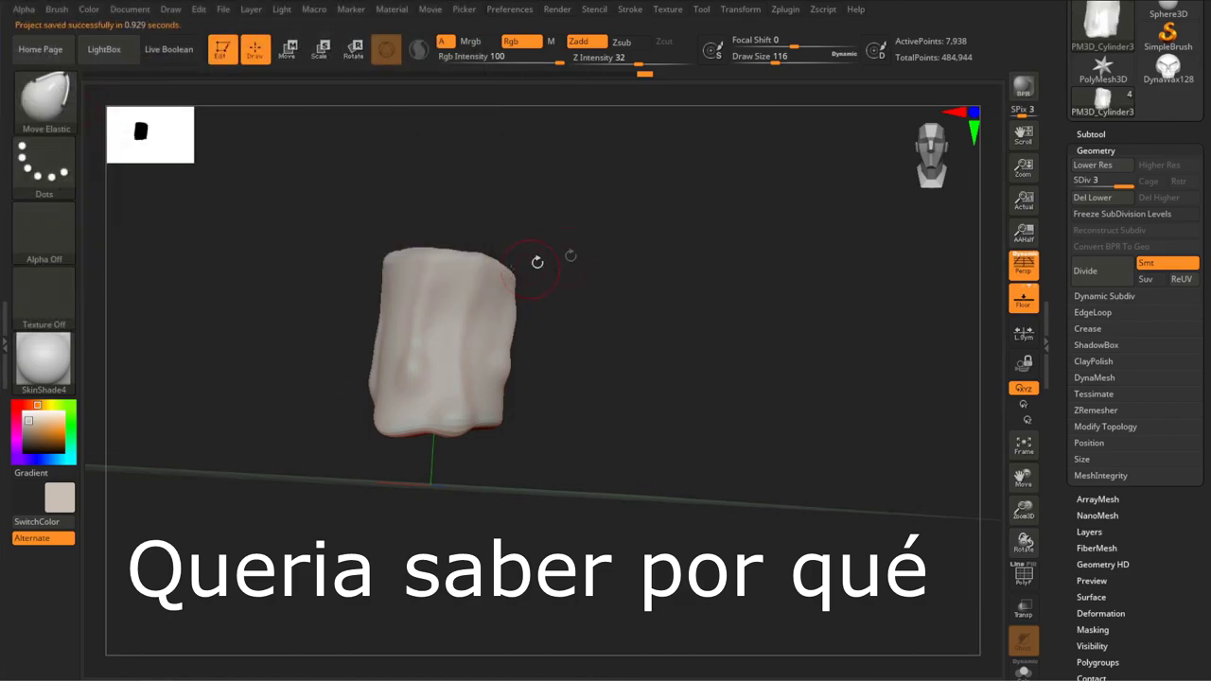
left_click_drag(535, 259, 803, 227)
left_click_drag(421, 287, 546, 360, "shift")
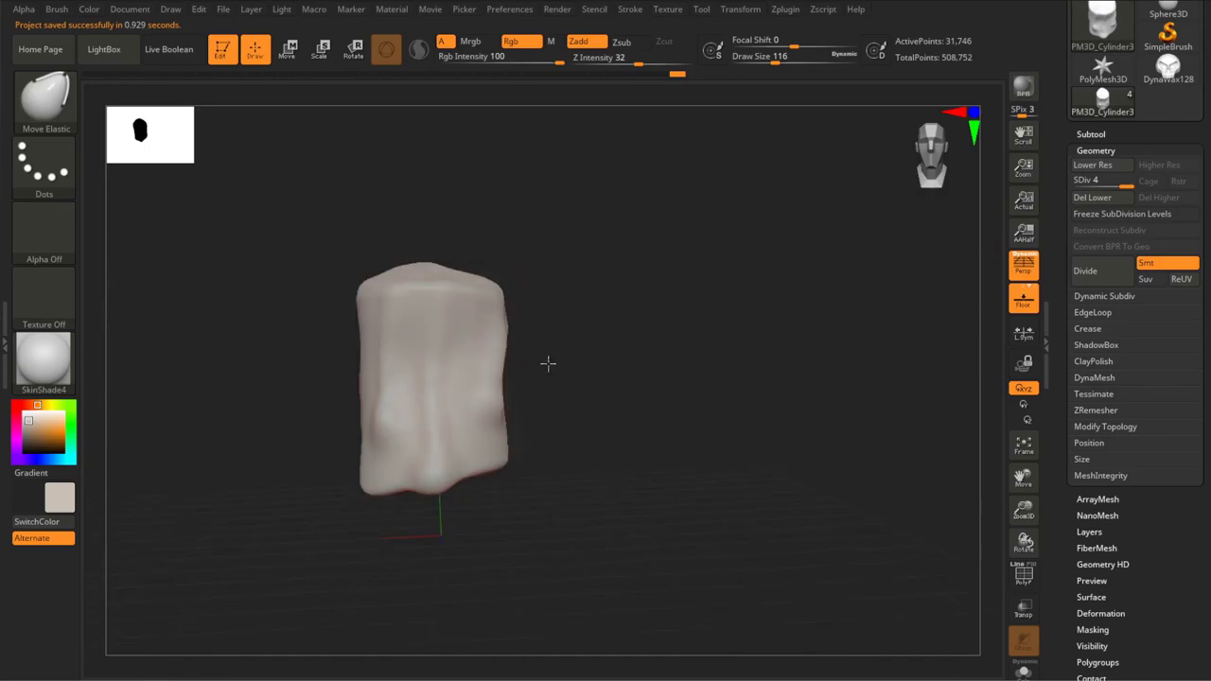
Step: Switch to the Inflat brush and inflate bulges on the candle's side
key("b")
key("i")
key("n")
key("s")
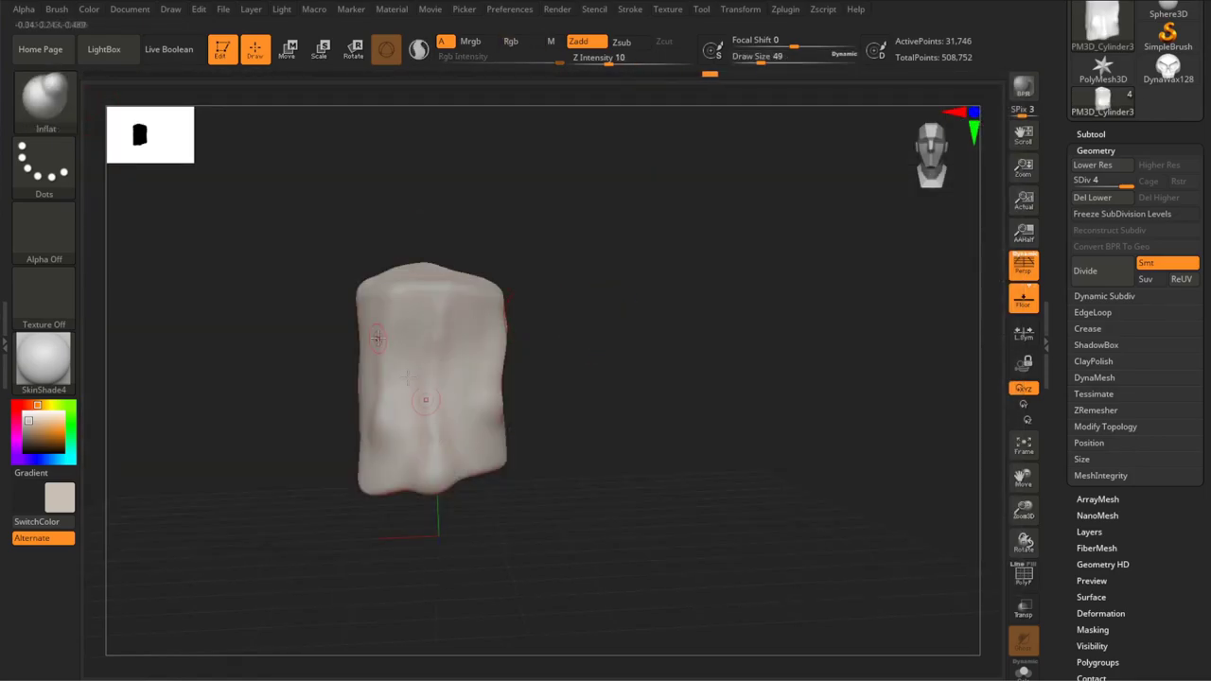
right_click_drag(376, 338, 427, 337)
left_click_drag(421, 433, 491, 357)
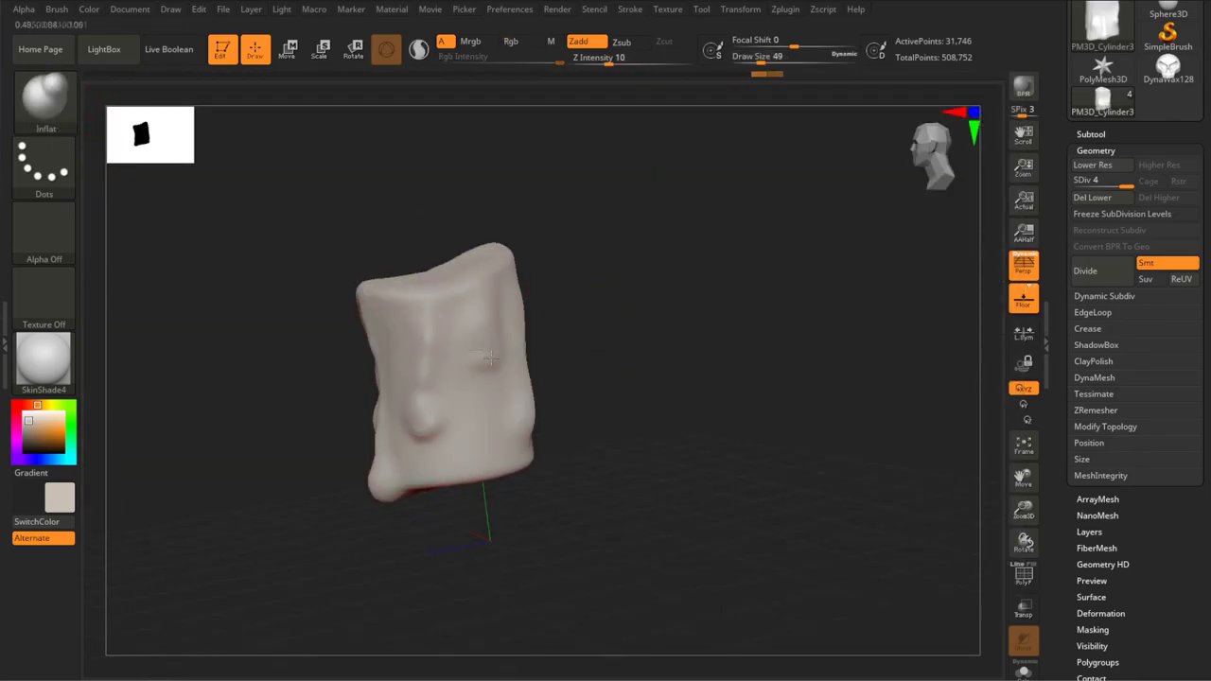
Step: Undo the last sculpt stroke and turn off Solo so all subtools show again
right_click_drag(488, 309, 544, 297)
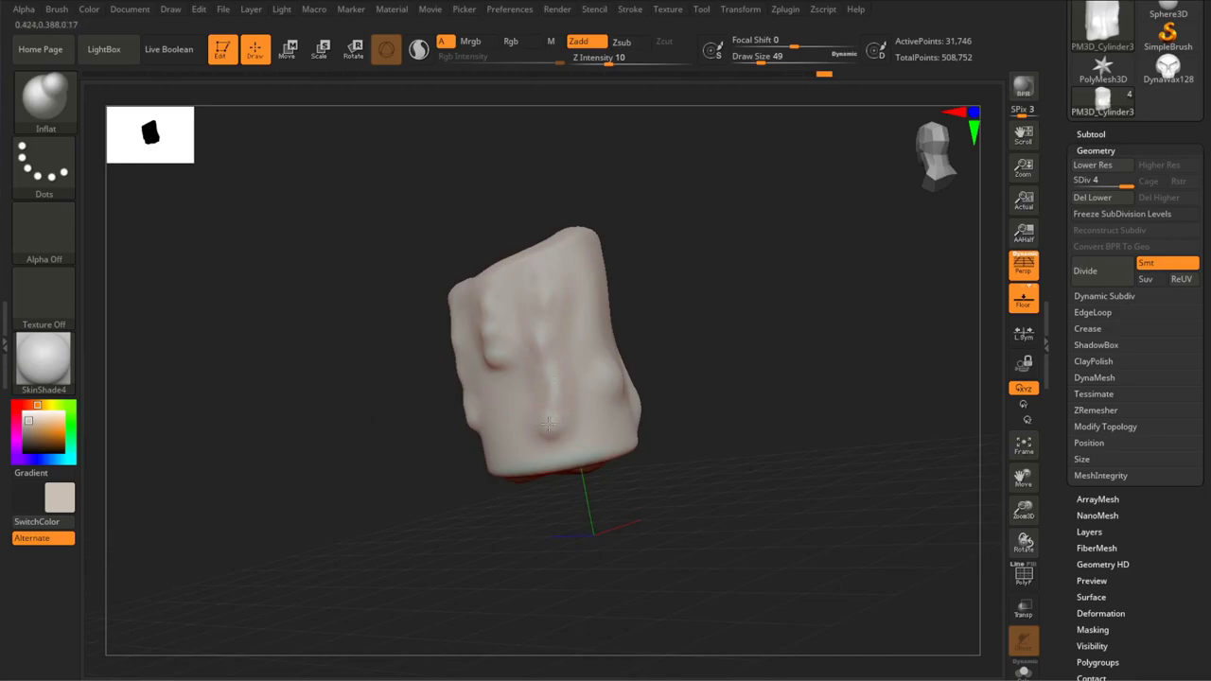
right_click_drag(548, 425, 611, 369)
right_click_drag(596, 274, 707, 364)
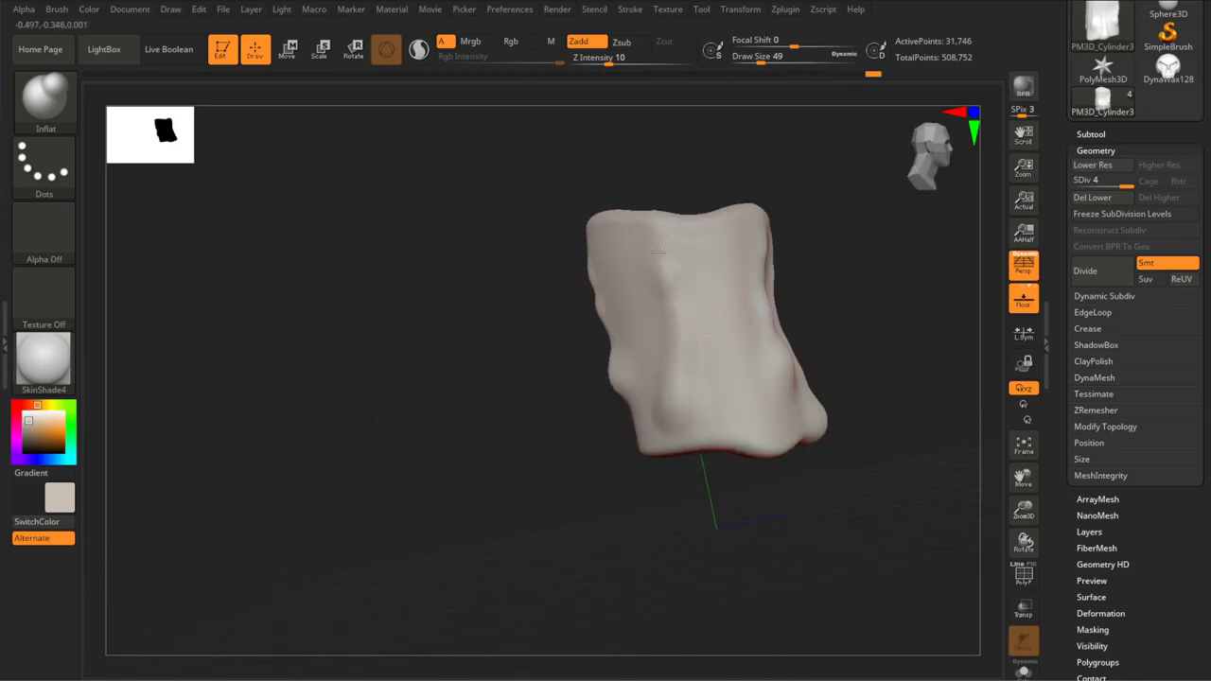
right_click_drag(666, 416, 763, 362)
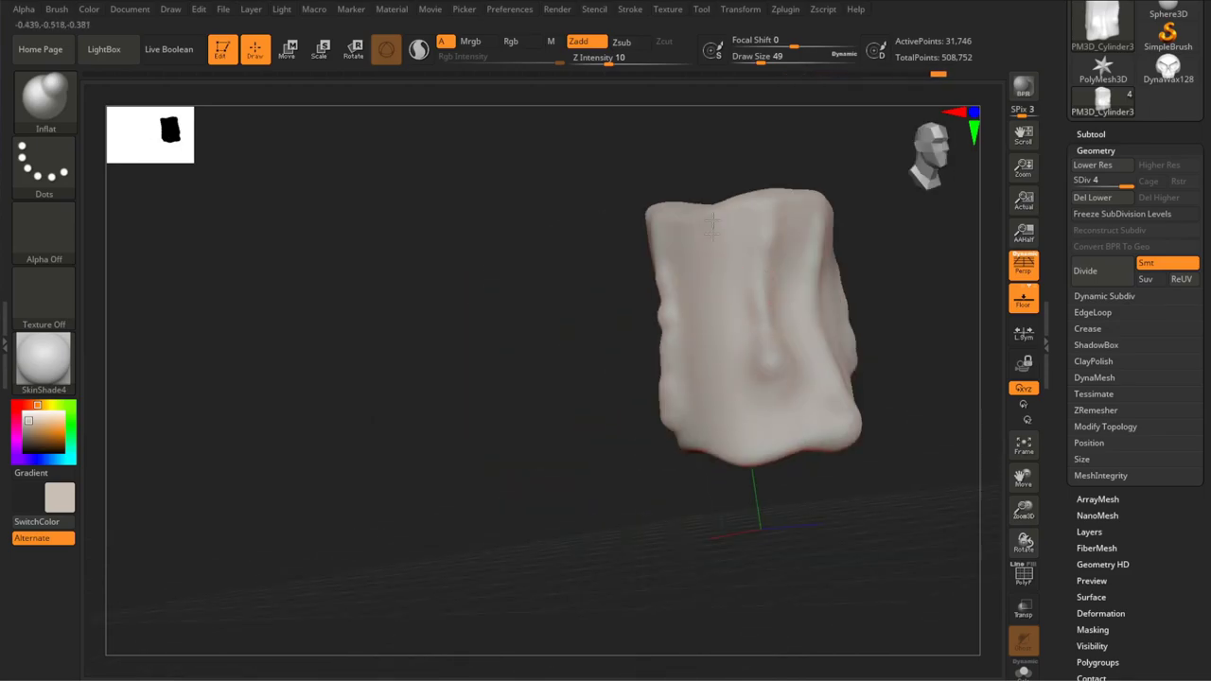
key("ctrl+z")
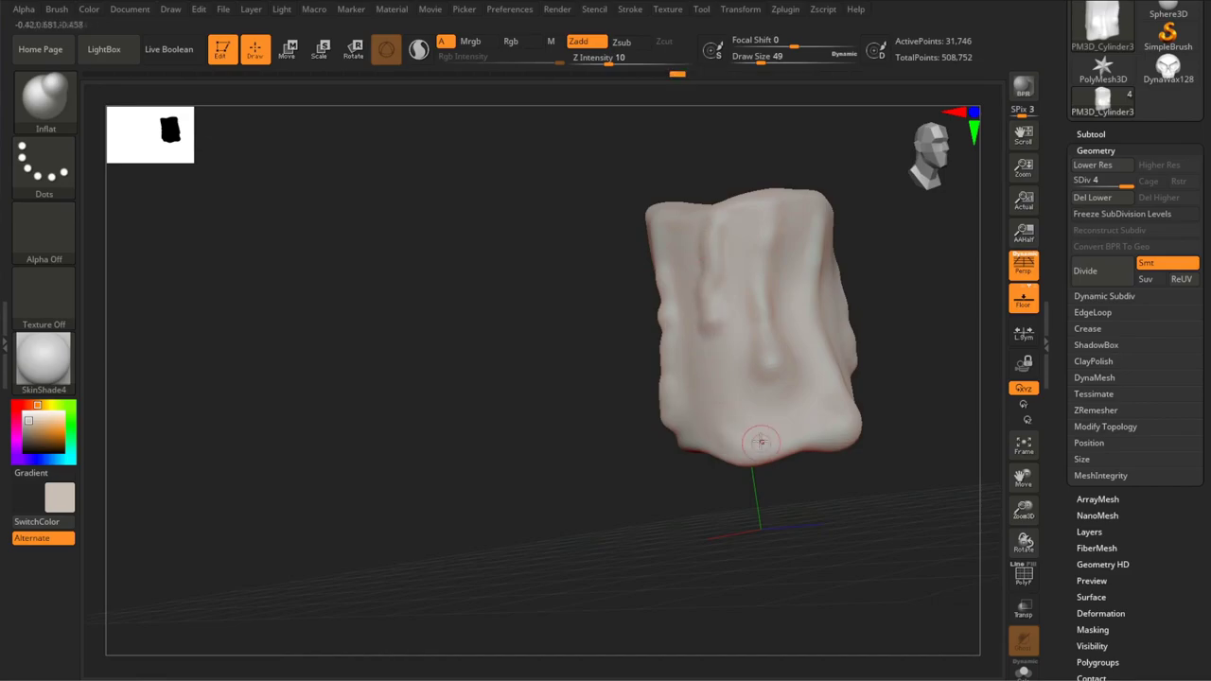
right_click_drag(764, 438, 639, 213)
mouse_move(410, 335)
right_mouse_down()
mouse_move(707, 200)
mouse_move(721, 212)
mouse_move(385, 220)
right_mouse_up()
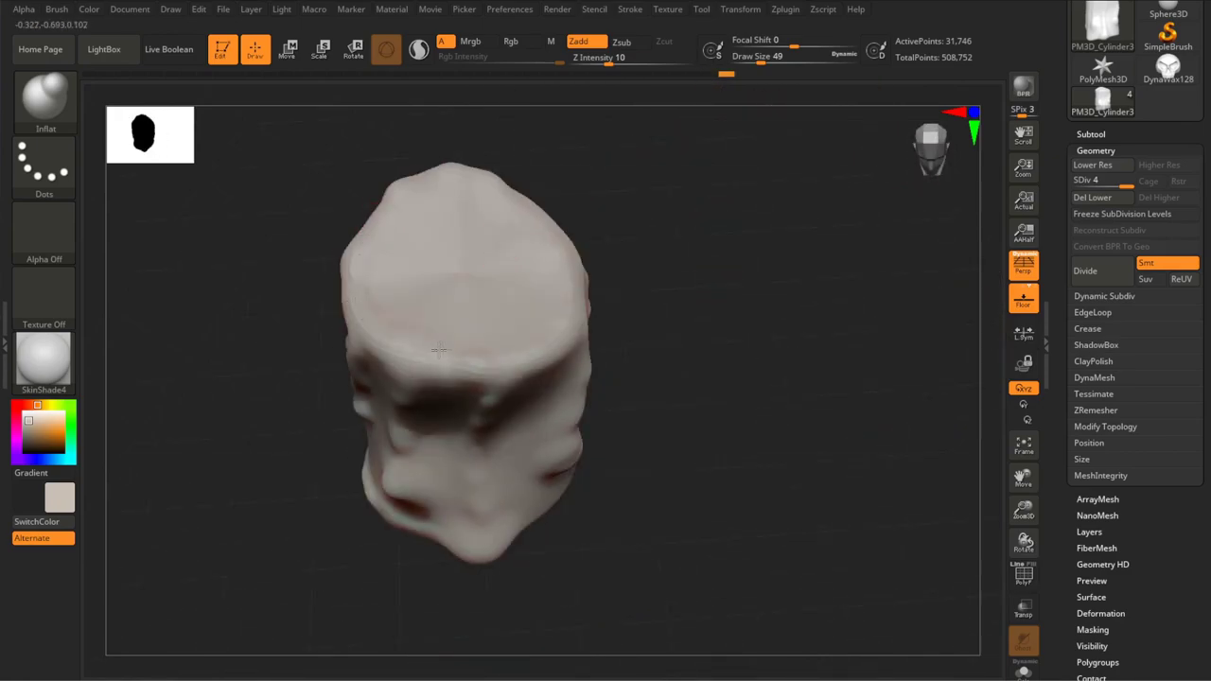
right_click_drag(565, 281, 453, 271)
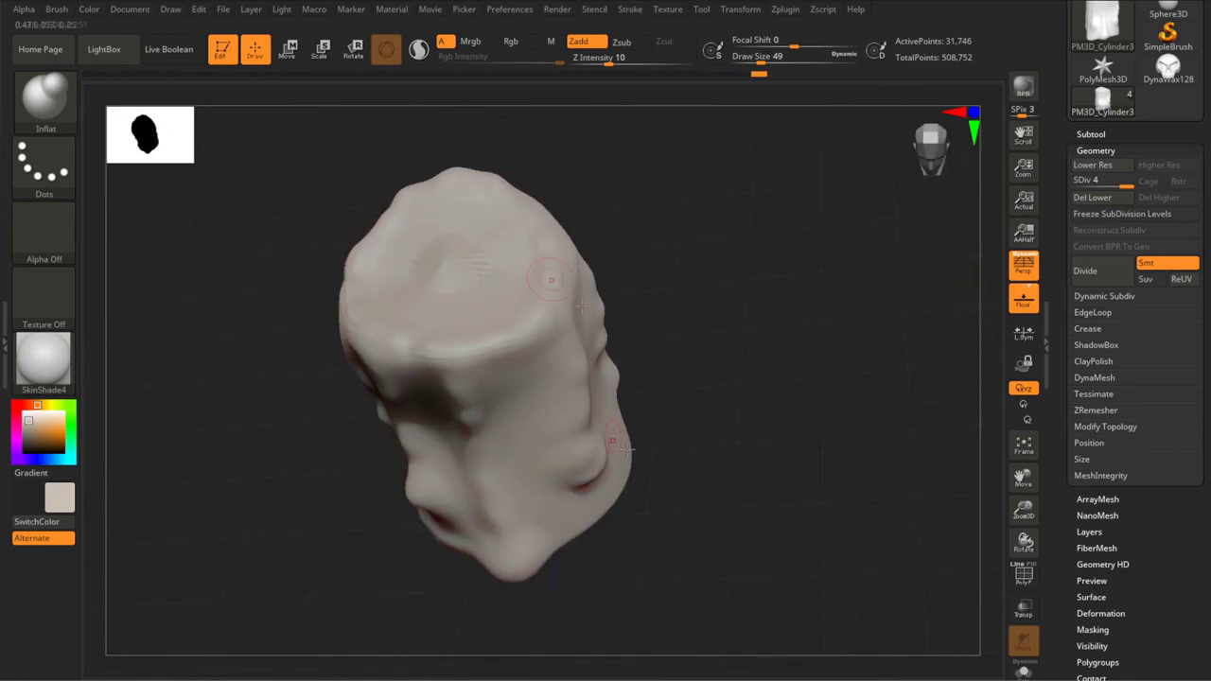
right_click_drag(580, 304, 811, 338)
left_click(1090, 133)
left_click(1023, 267)
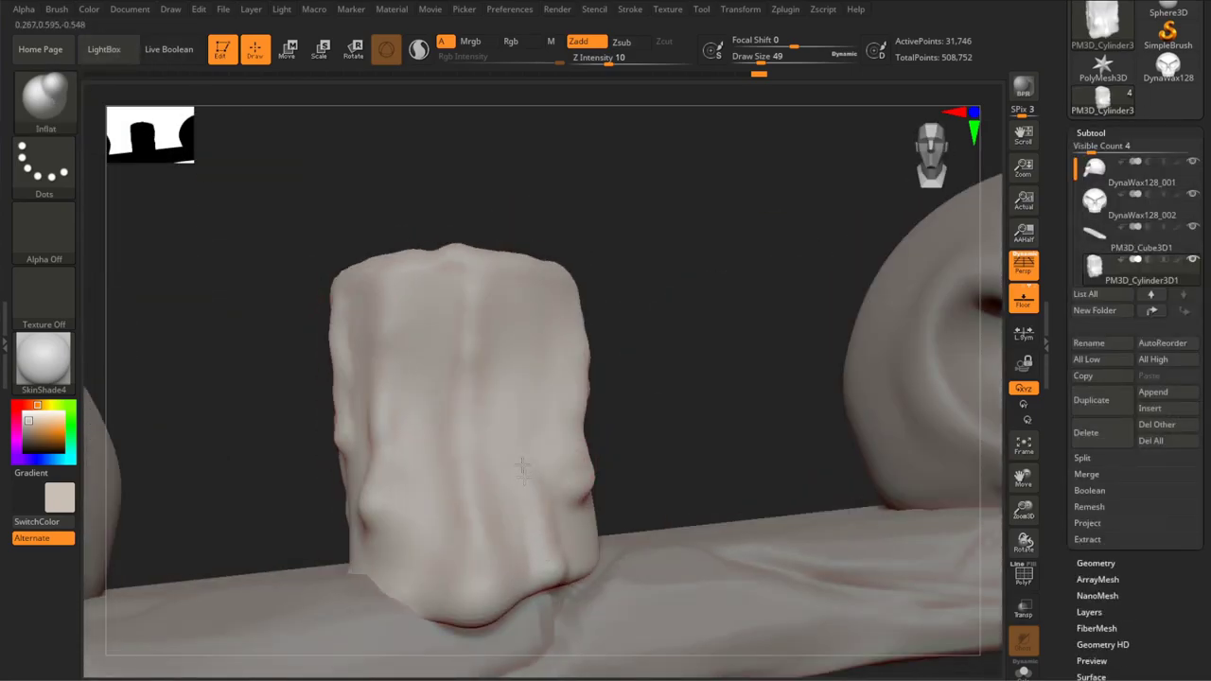
Step: Sculpt ridges and a wax bump on the candle's right side
left_click_drag(522, 468, 558, 294)
left_click_drag(516, 459, 544, 283)
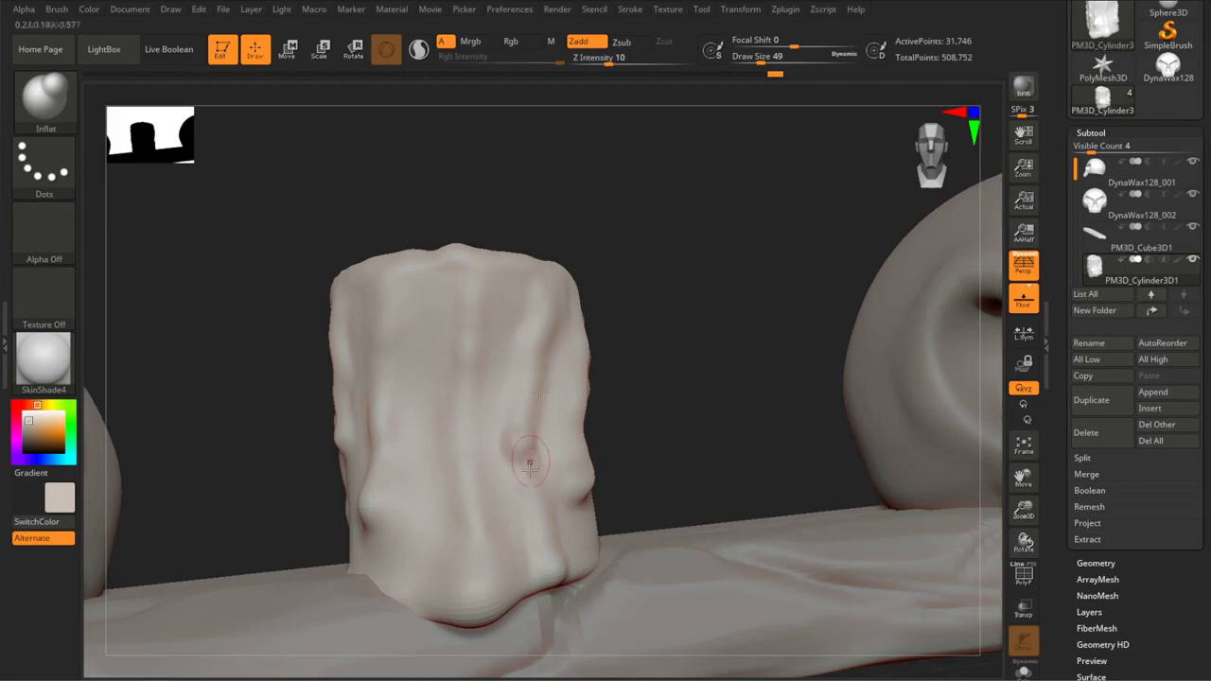
key("b")
key("m")
key("e")
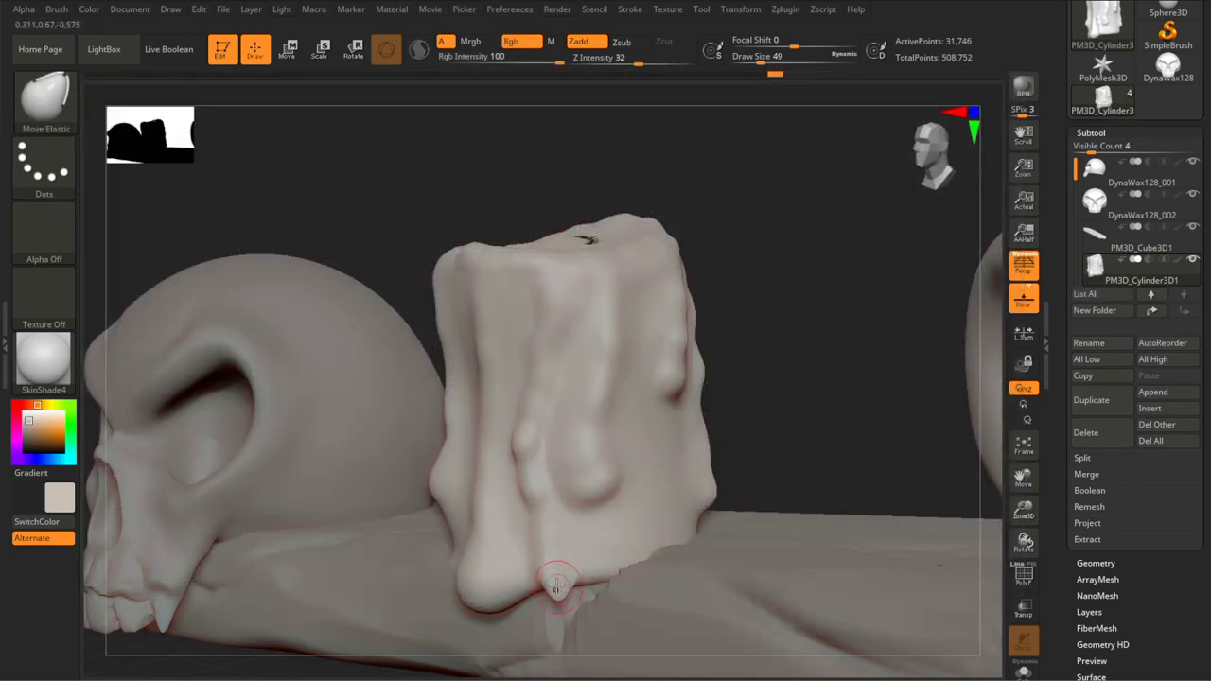
Step: With Move Topological, reshape the lower drip and pull a wax drip down the plank's front
key("b")
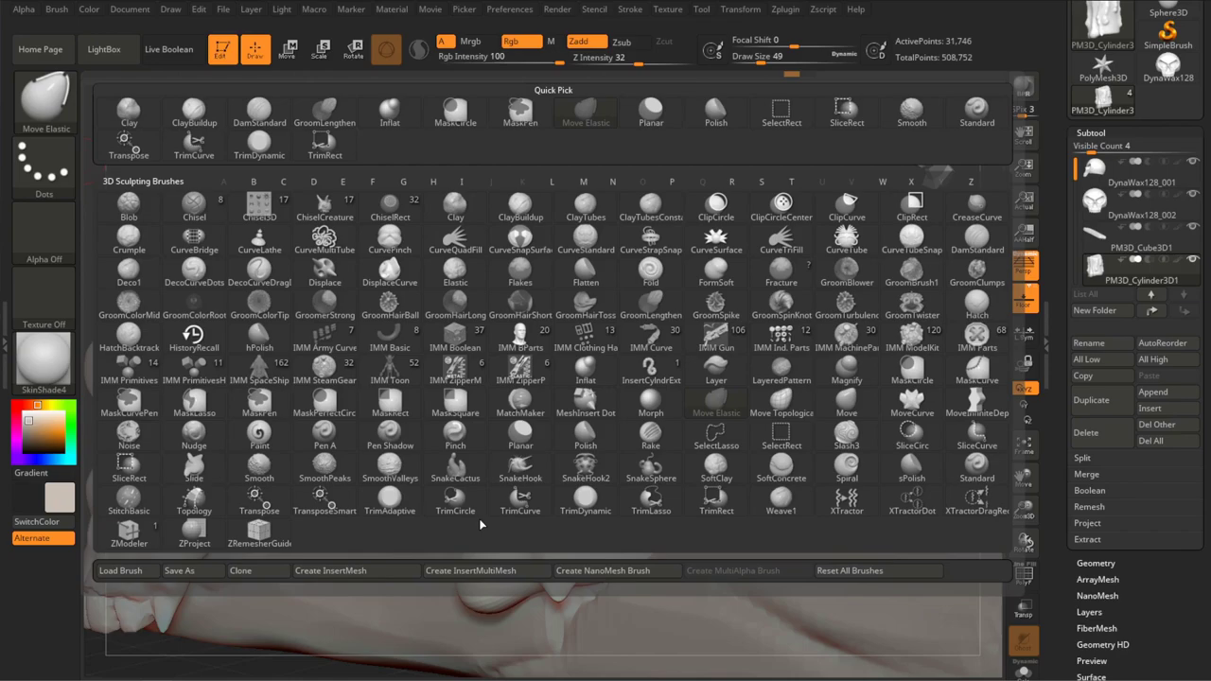
key("m")
key("t")
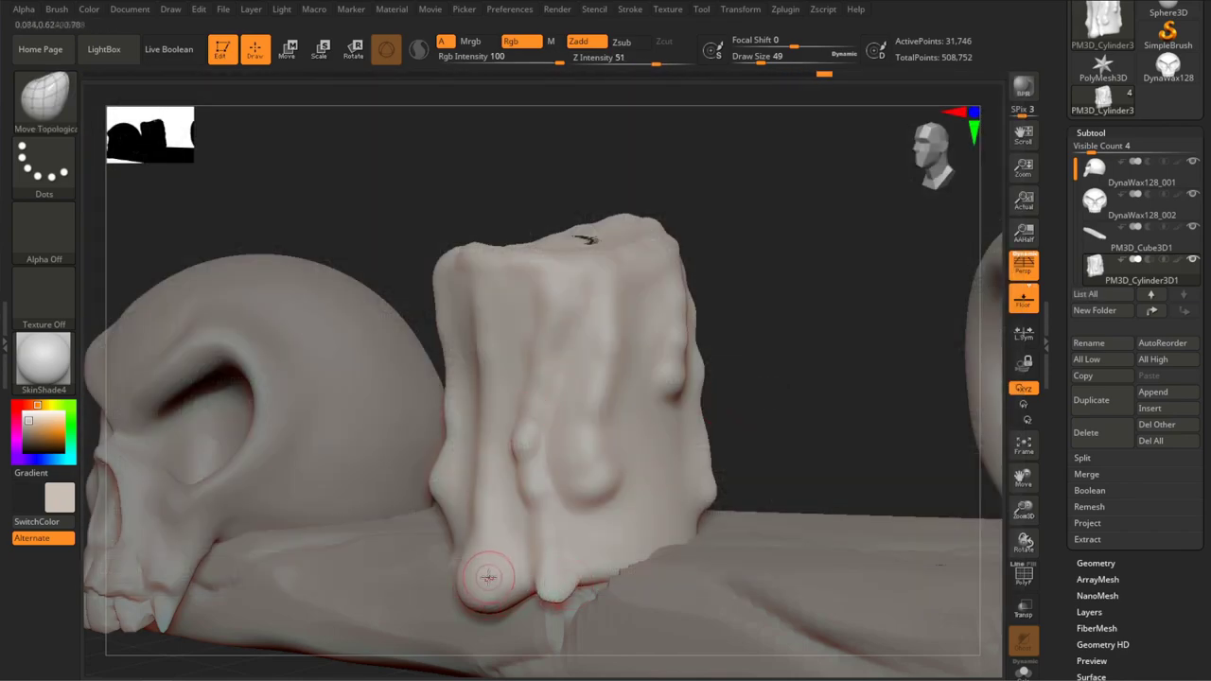
left_click_drag(488, 577, 660, 551)
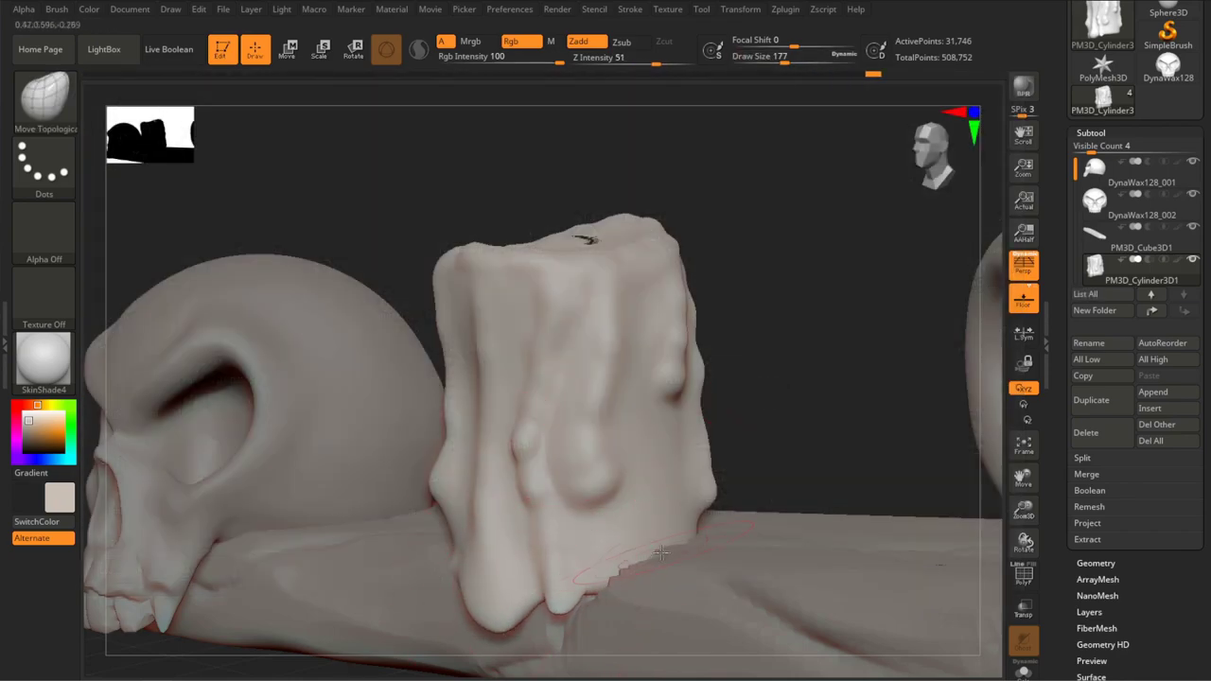
left_click_drag(351, 215, 445, 227)
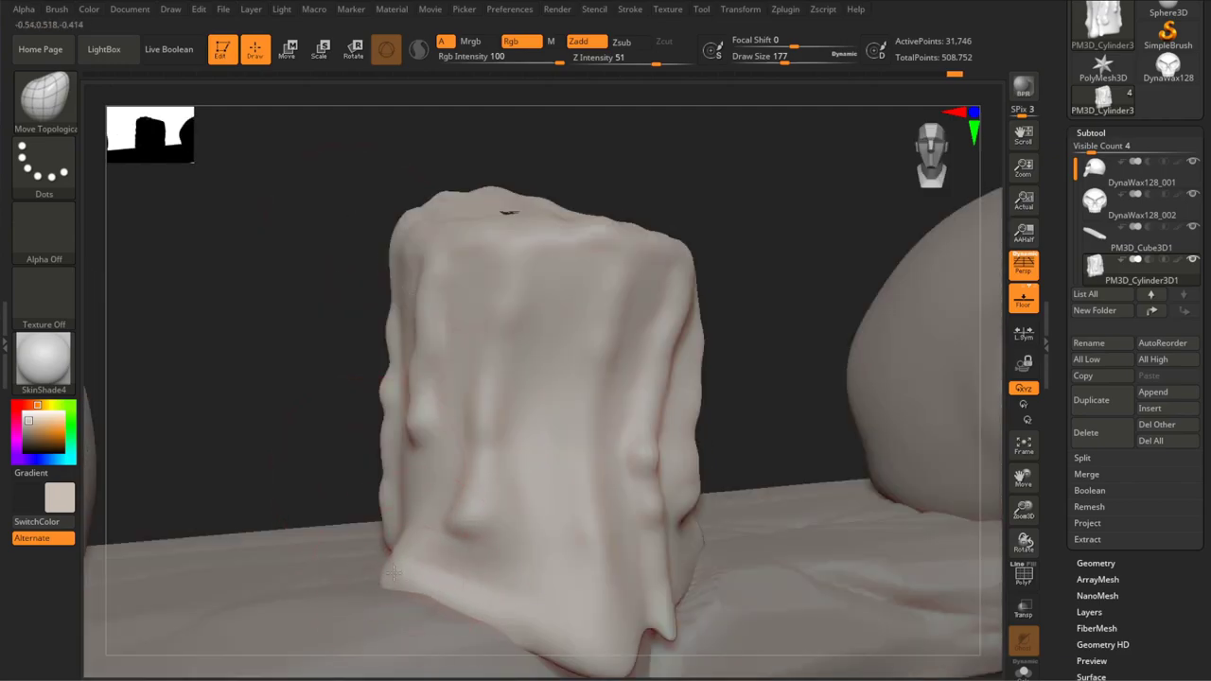
mouse_move(432, 579)
left_mouse_down()
mouse_move(421, 581)
mouse_move(486, 501)
mouse_move(608, 425)
left_mouse_up()
key("f")
right_click_drag(477, 429, 475, 432)
right_click_drag(566, 391, 650, 440)
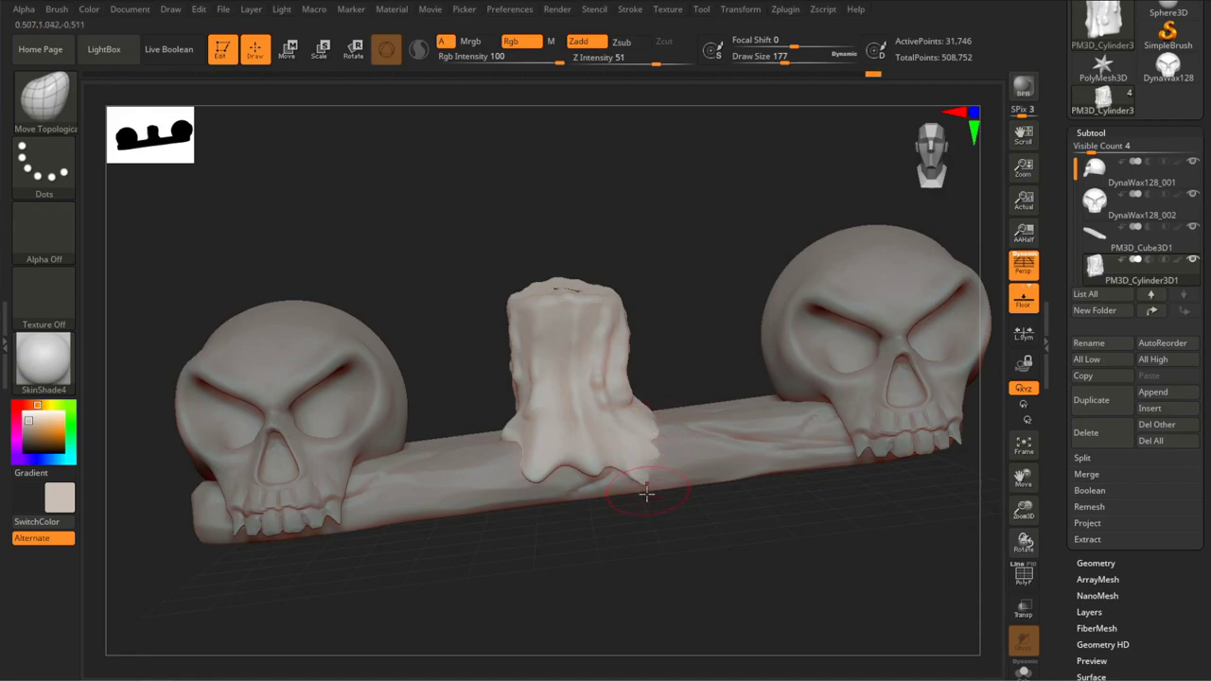
mouse_move(651, 452)
left_mouse_down()
mouse_move(644, 525)
mouse_move(650, 473)
left_mouse_up()
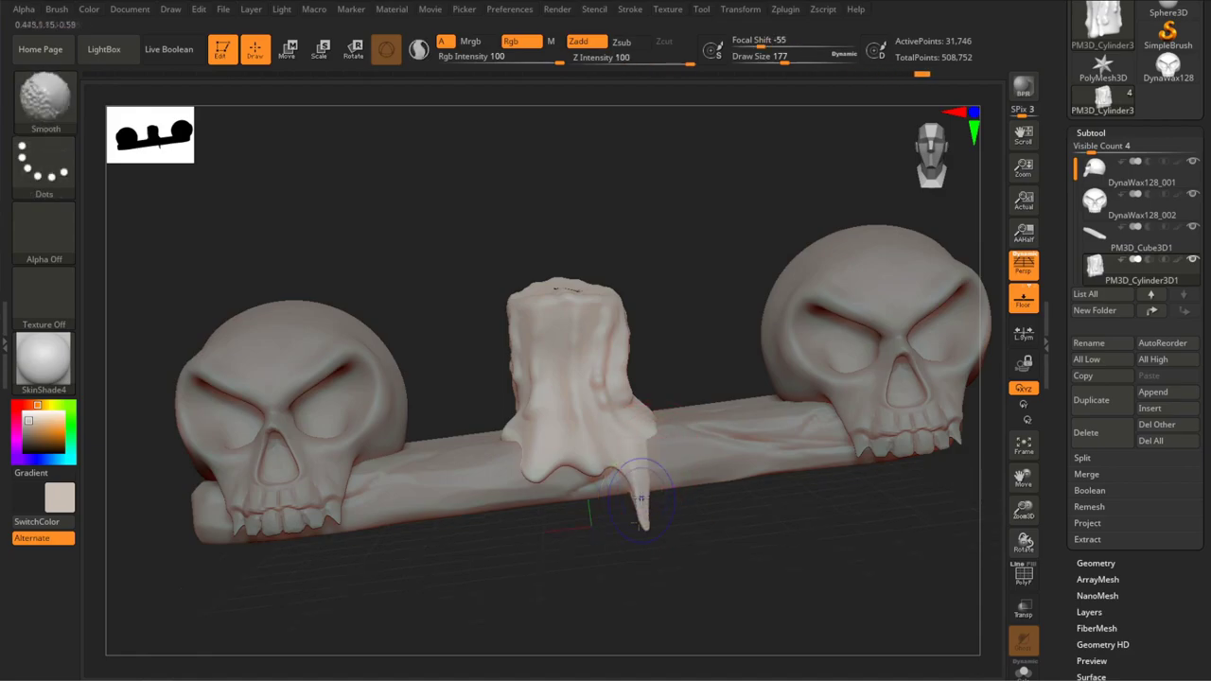
right_click_drag(637, 474, 640, 518)
Step: Fatten the new drip with the Inflat brush at intensity 10
key("b")
key("i")
key("n")
right_click_drag(581, 513, 598, 470)
left_click_drag(598, 470, 531, 485)
mouse_move(534, 484)
right_mouse_down()
mouse_move(651, 417)
mouse_move(575, 495)
mouse_move(1002, 241)
right_mouse_up()
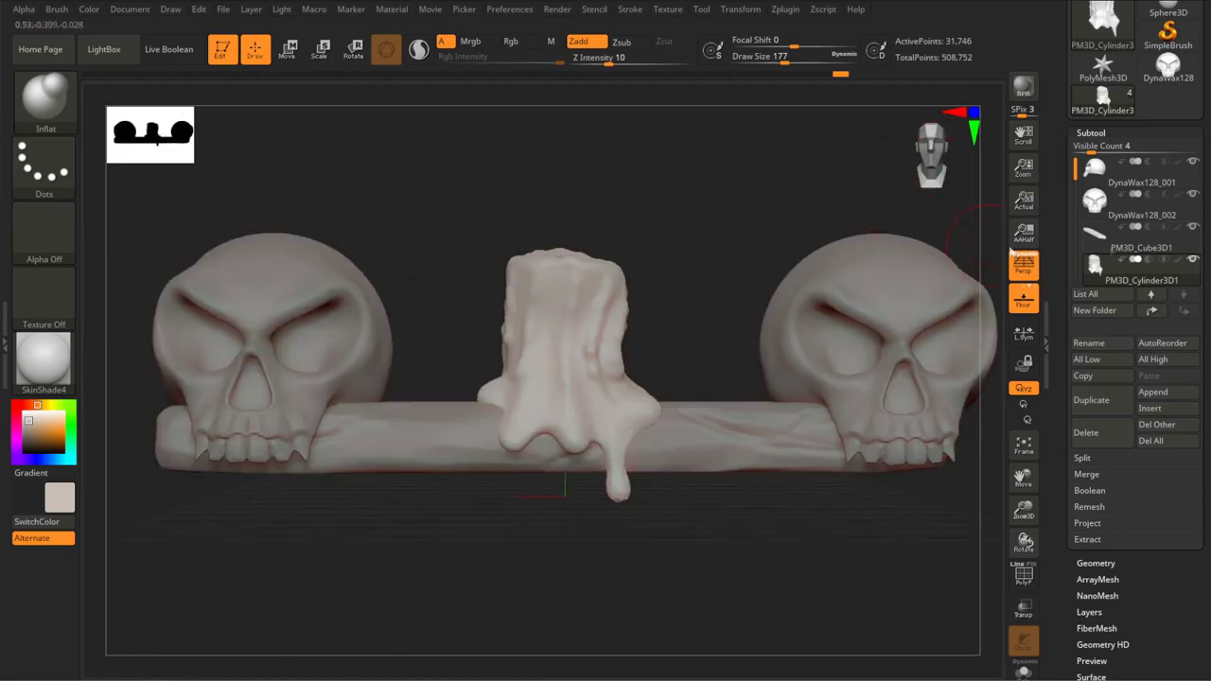
Step: Insert a new Cylinder3D subtool into the model
left_click(1152, 391)
left_click(1022, 473)
key("e")
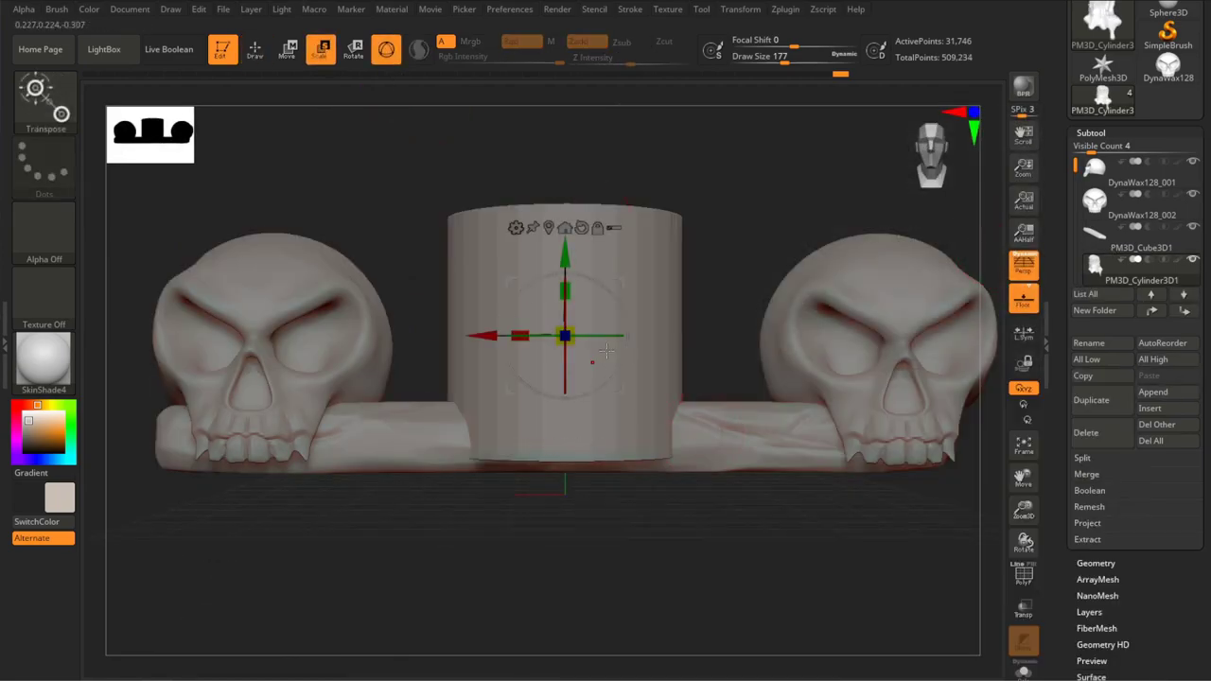
Step: Shrink the new cylinder into a thin wick atop the candle and subdivide it with Ctrl+D
left_click(542, 314, "alt")
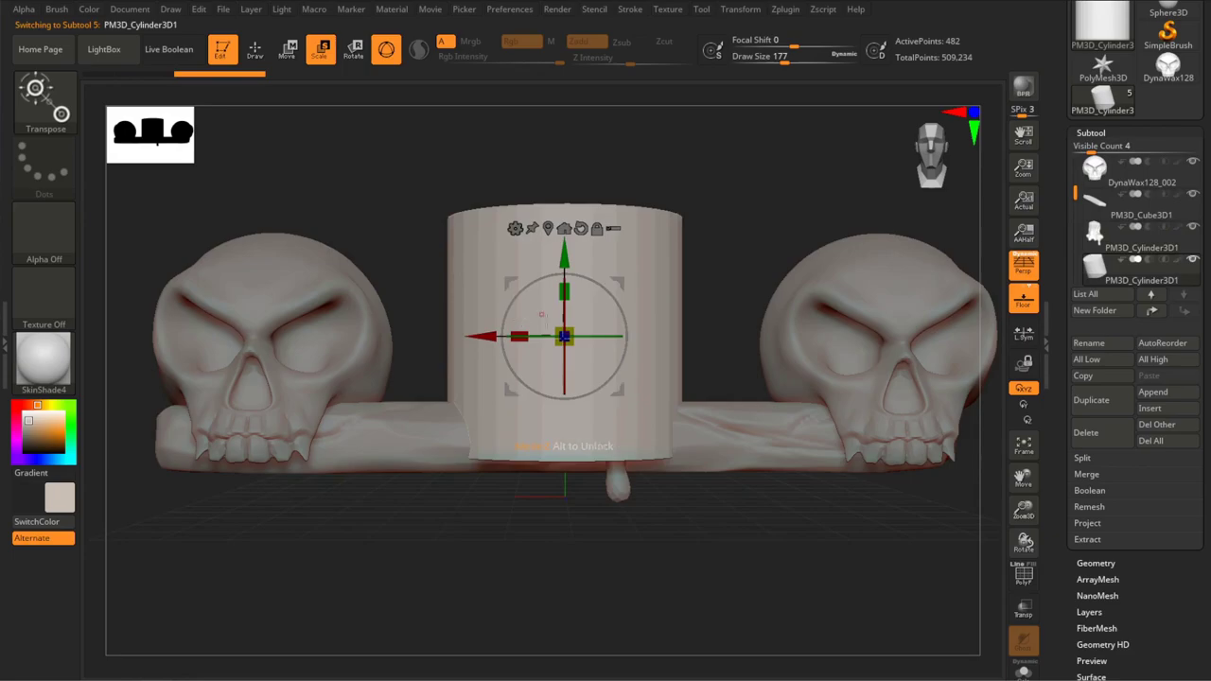
left_click_drag(564, 336, 530, 322)
left_click_drag(564, 254, 564, 142)
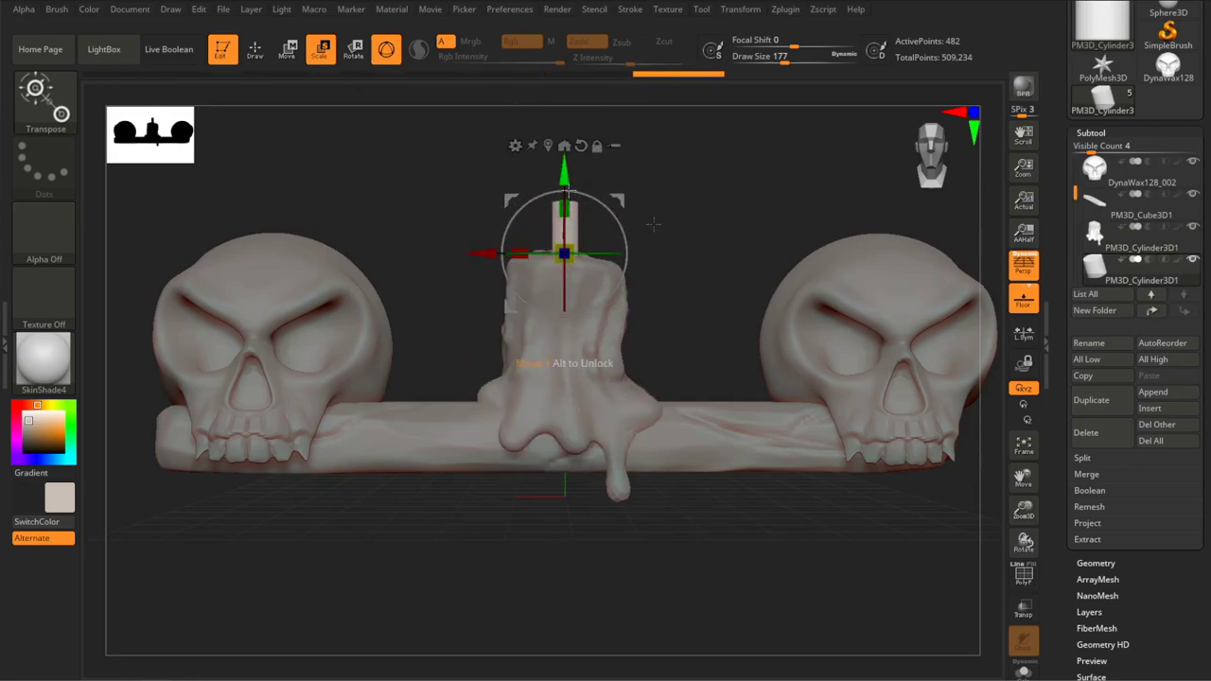
left_click_drag(653, 224, 629, 214)
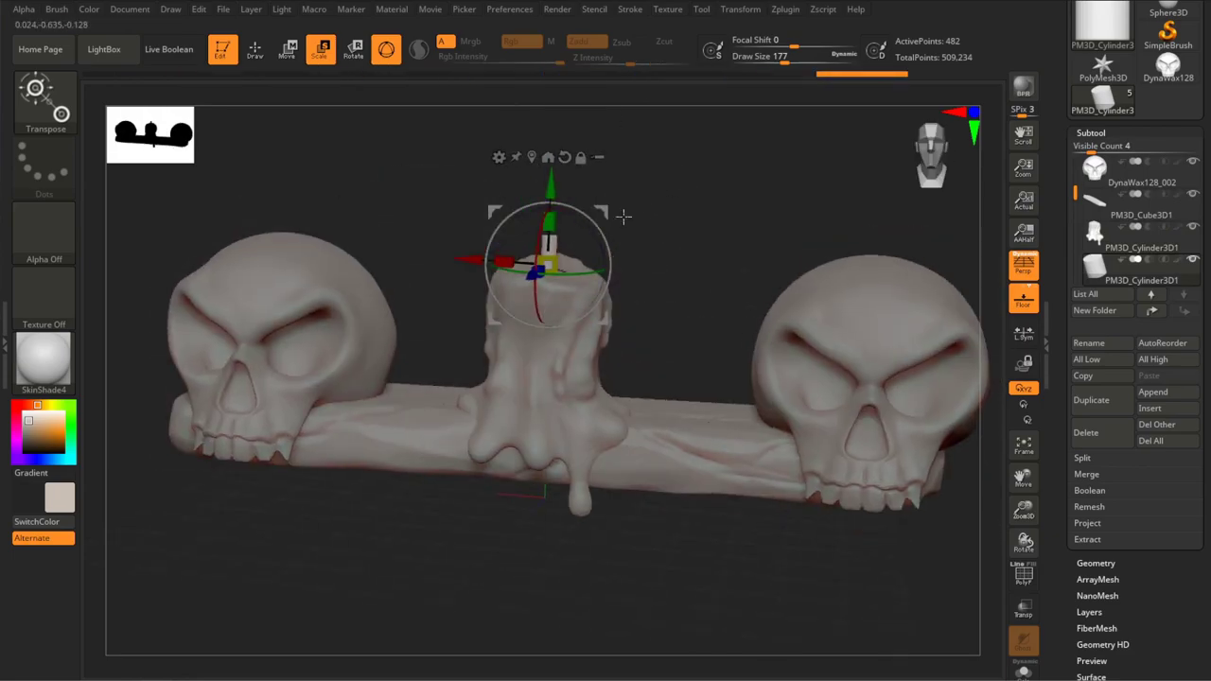
key("ctrl+d")
key("b")
left_click(658, 123)
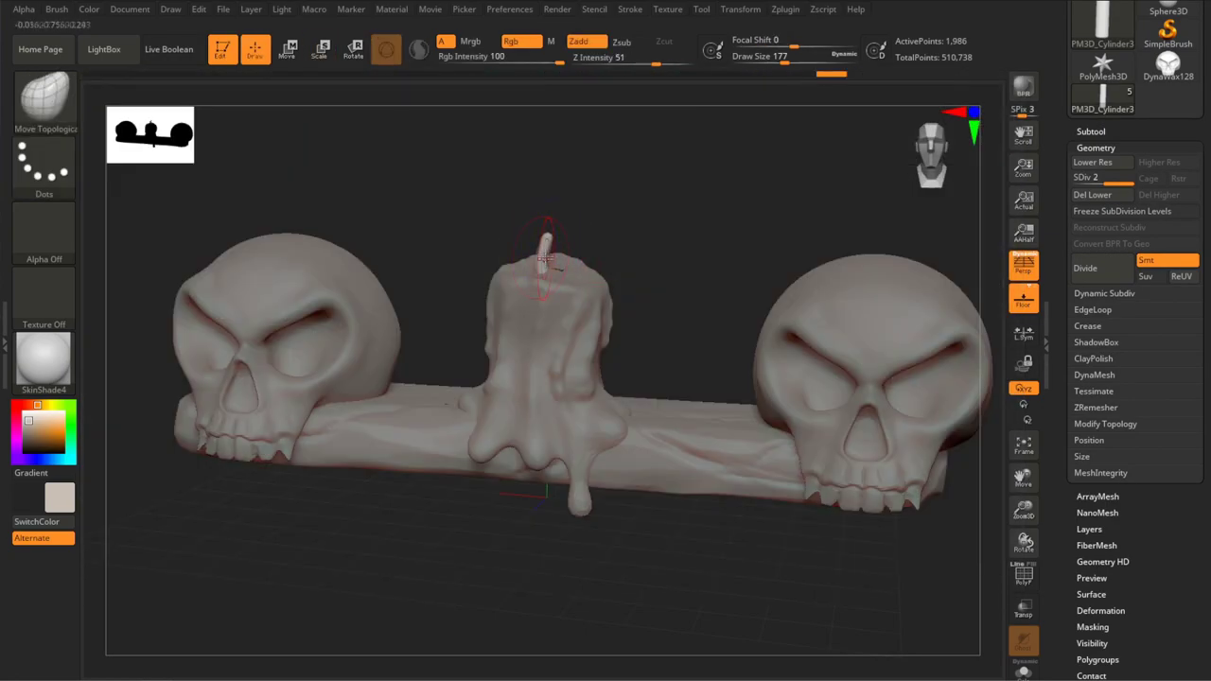
key("shift")
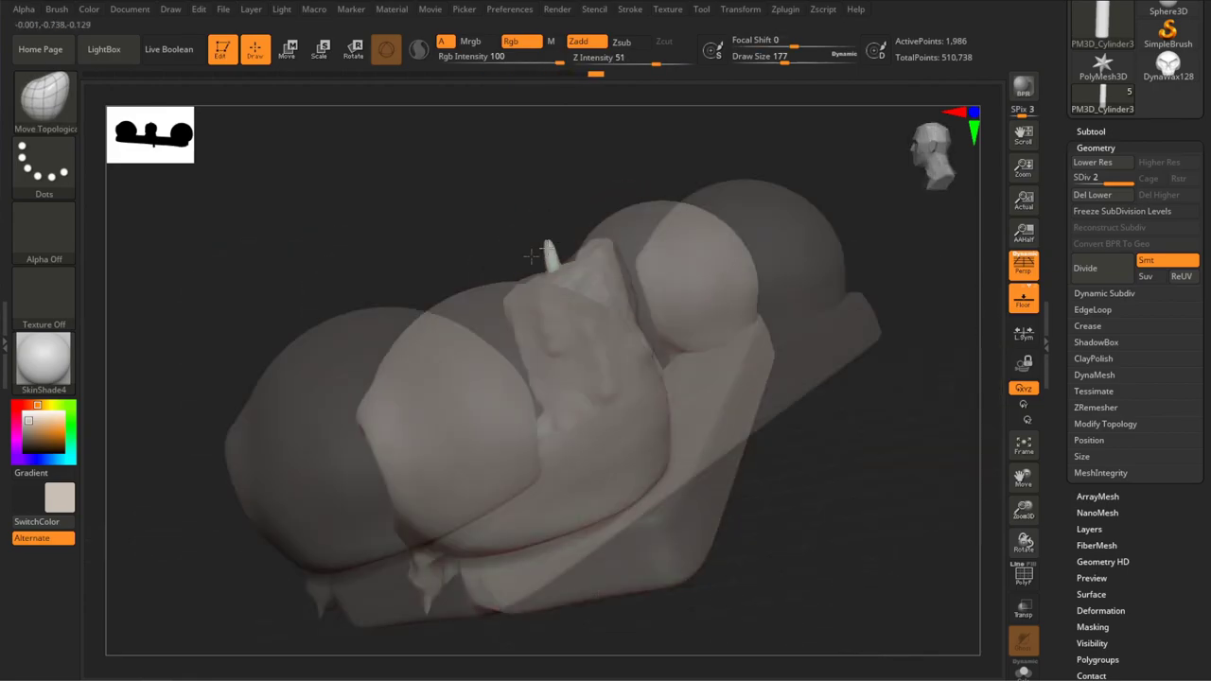
Step: Orbit and zoom out to frame the finished skull candleholder from the front
left_click_drag(932, 151, 930, 171)
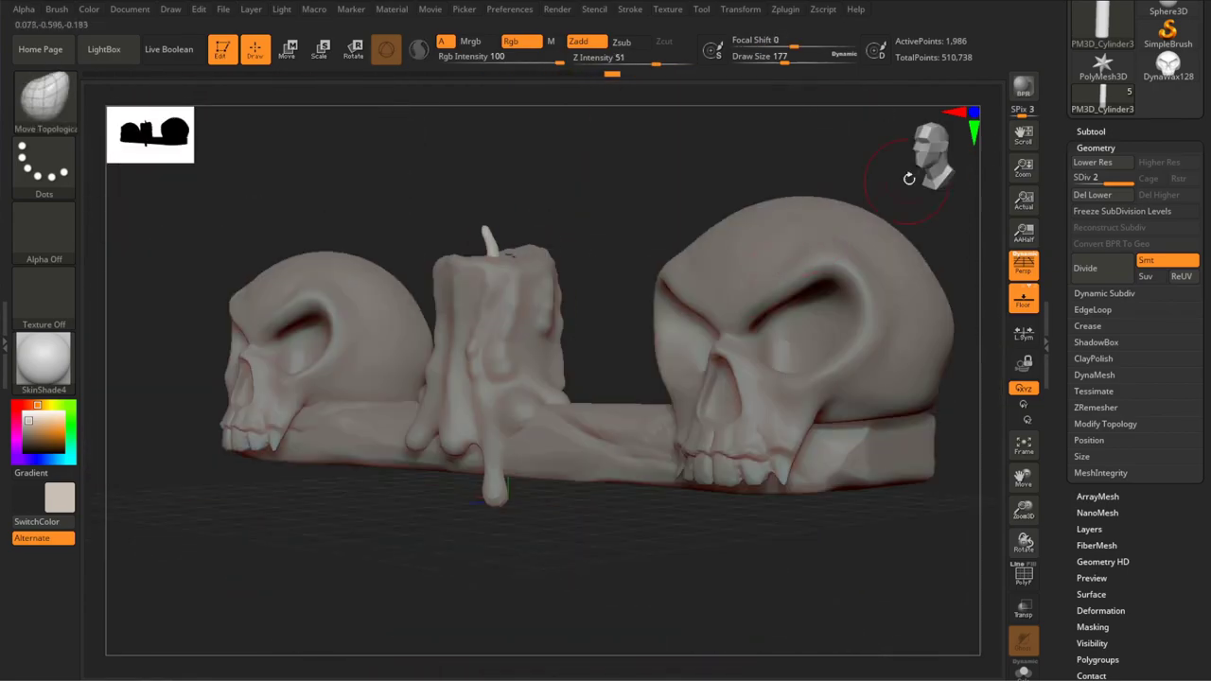
mouse_move(530, 495)
left_mouse_down()
mouse_move(561, 492)
mouse_move(533, 539)
left_mouse_up()
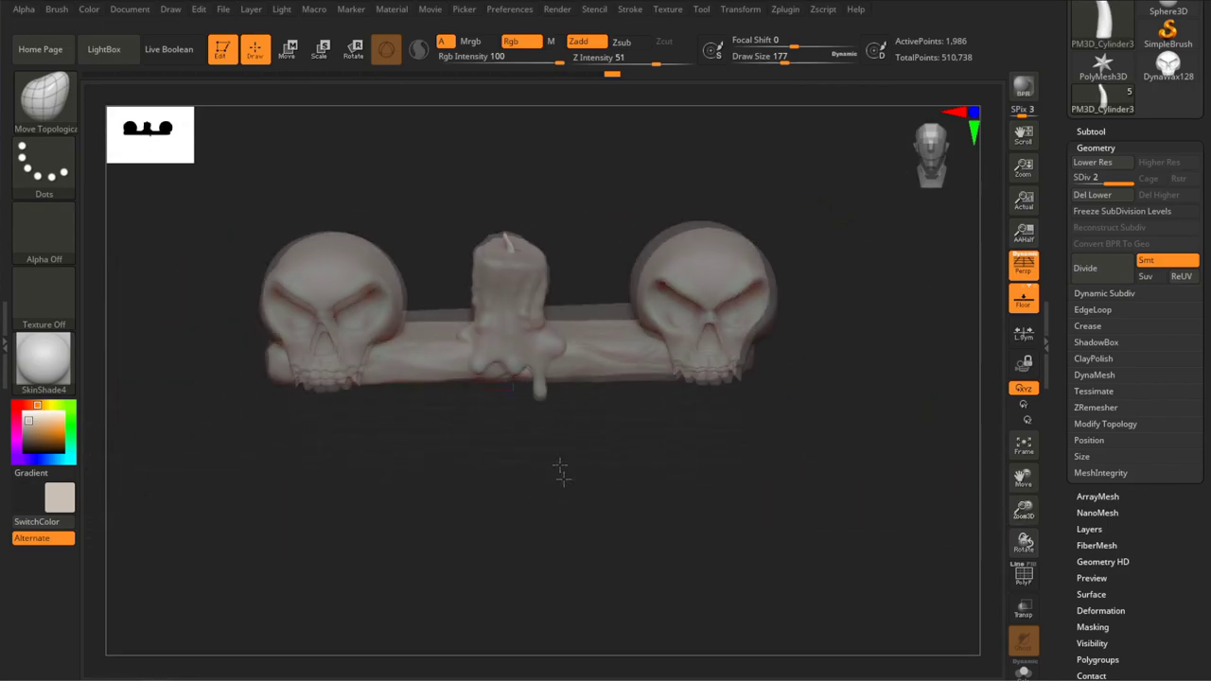